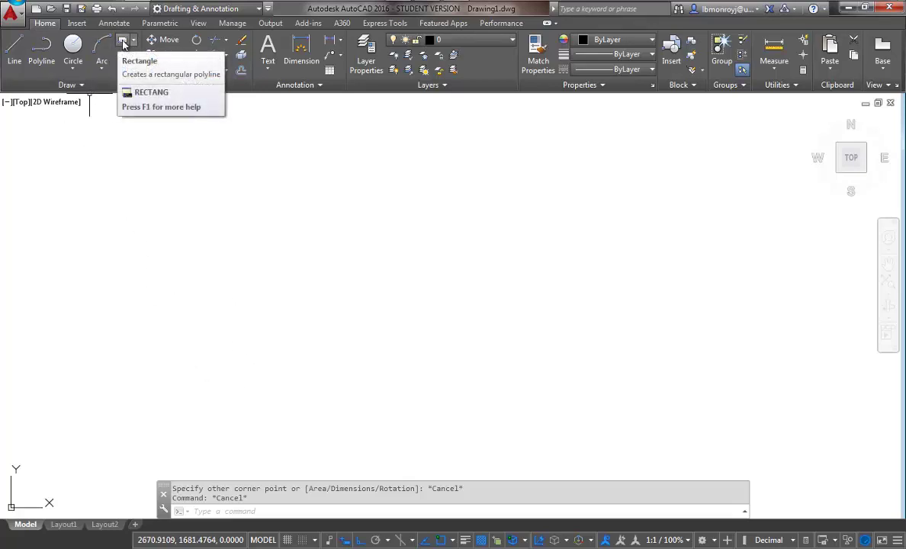
# - Draw a rectangle 135 units wide and 90 units high in the empty drawing area
pyautogui.click(123, 45)
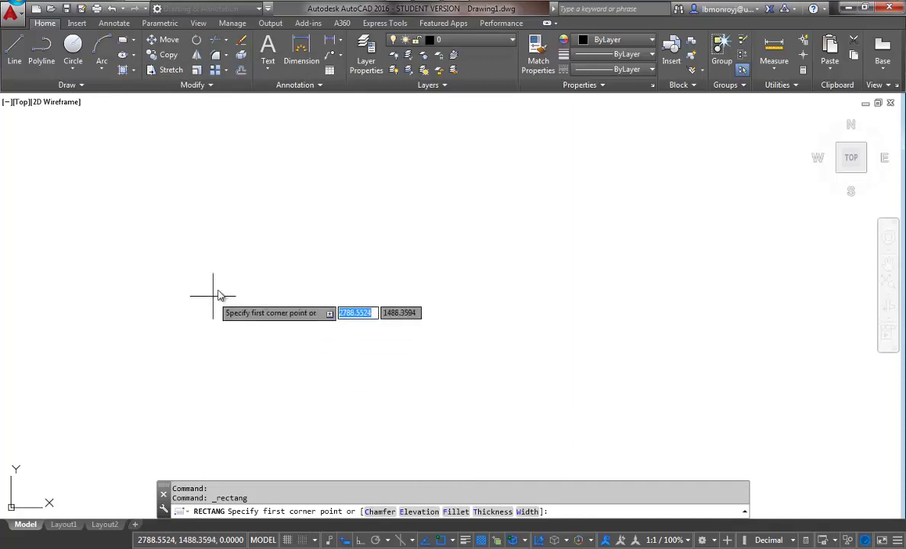
pyautogui.click(238, 300)
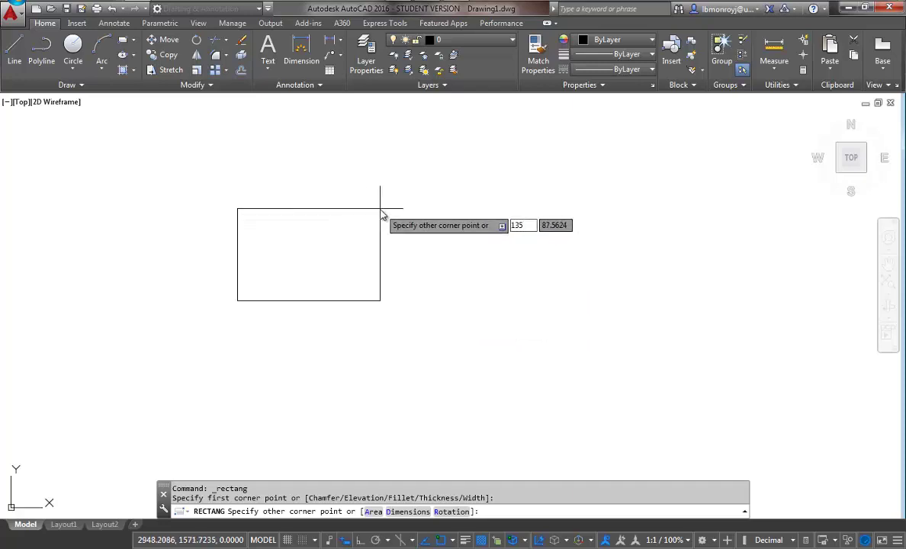
pyautogui.press('Tab')
pyautogui.press('Return')
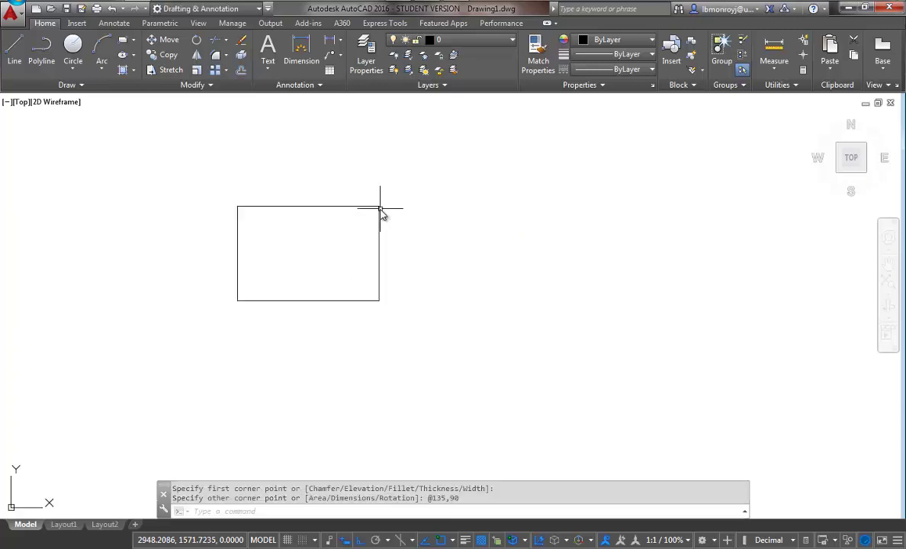
# - Draw a second rectangle, 135 by 90 units with a fillet radius of 25, below and to the right of the first
pyautogui.moveTo(366, 244); pyautogui.dragTo(239, 166, button='middle')
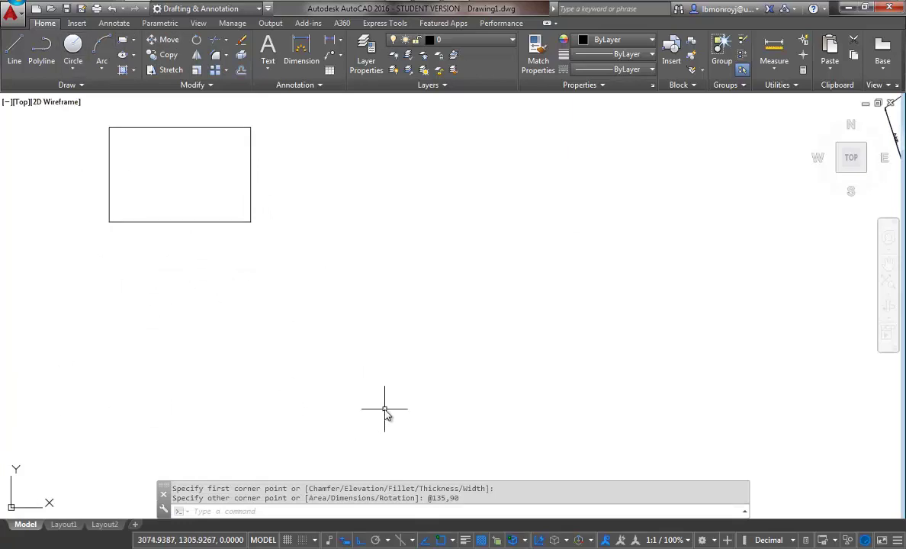
pyautogui.press('Return')
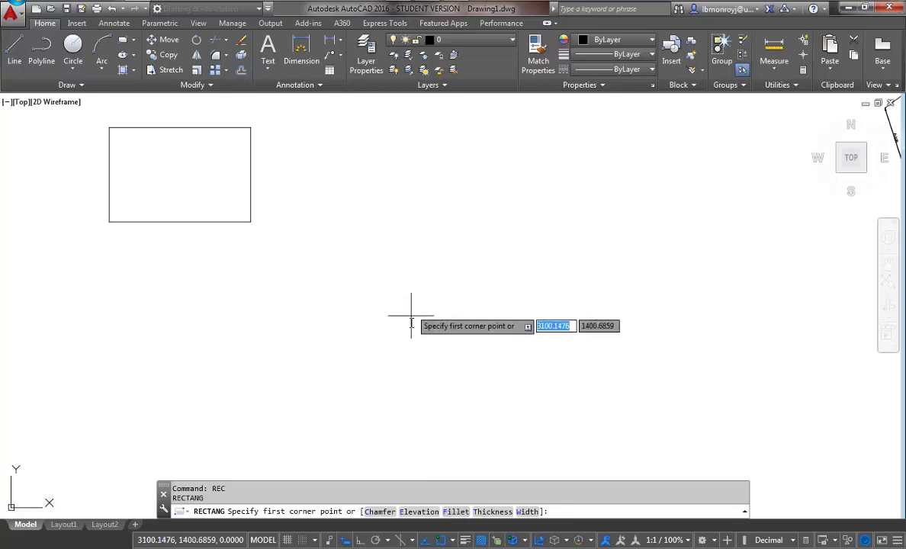
pyautogui.click(455, 511)
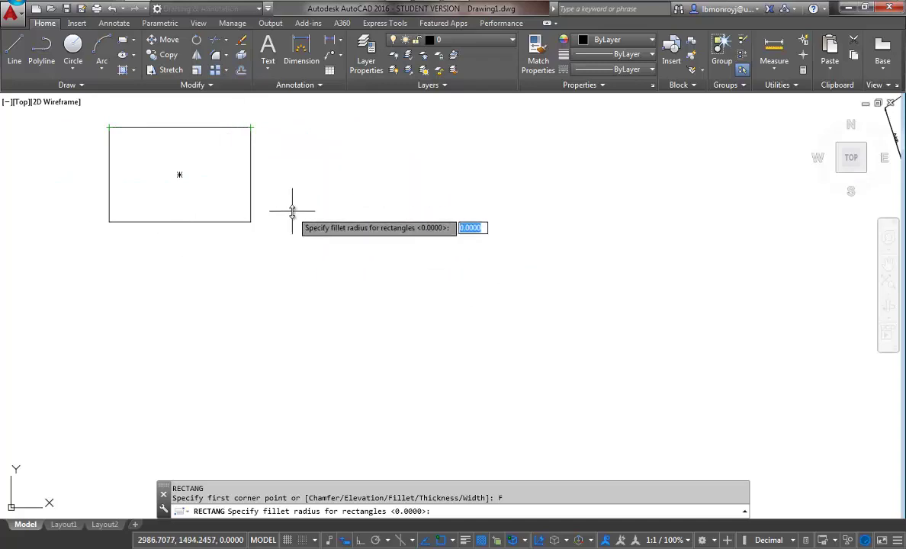
pyautogui.moveTo(350, 245); pyautogui.dragTo(397, 259, button='middle')
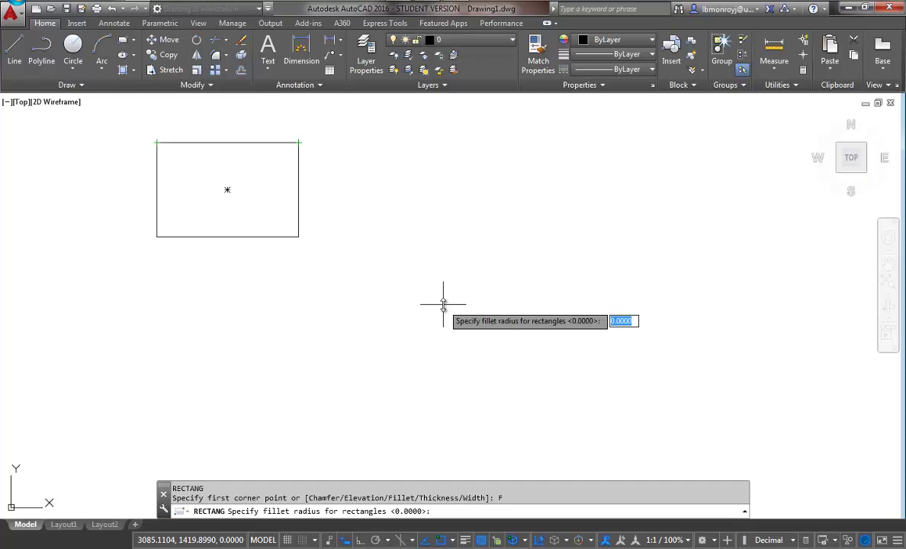
pyautogui.write('25')
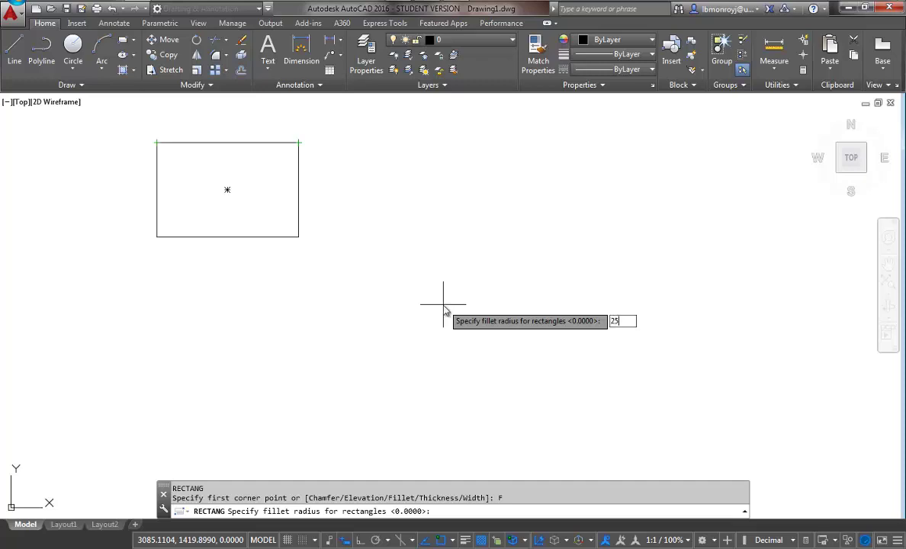
pyautogui.press('Return')
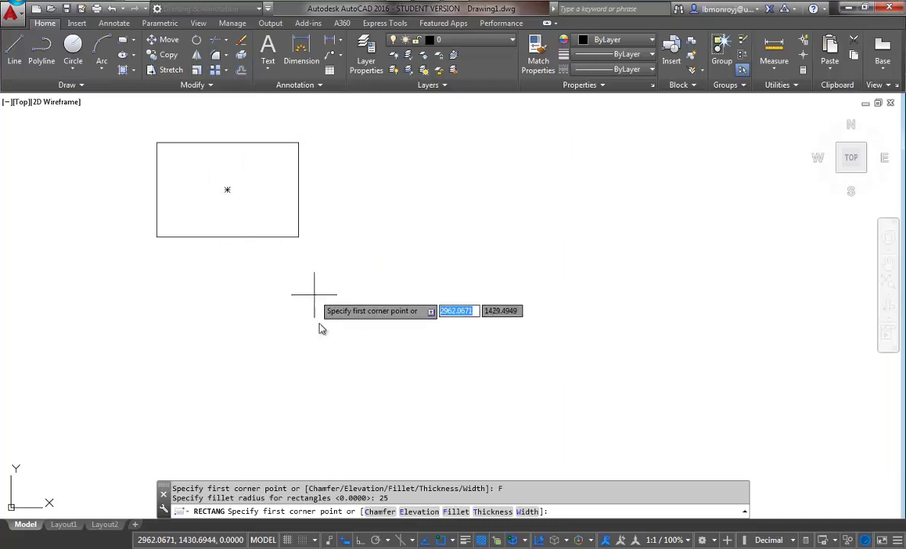
pyautogui.click(318, 296)
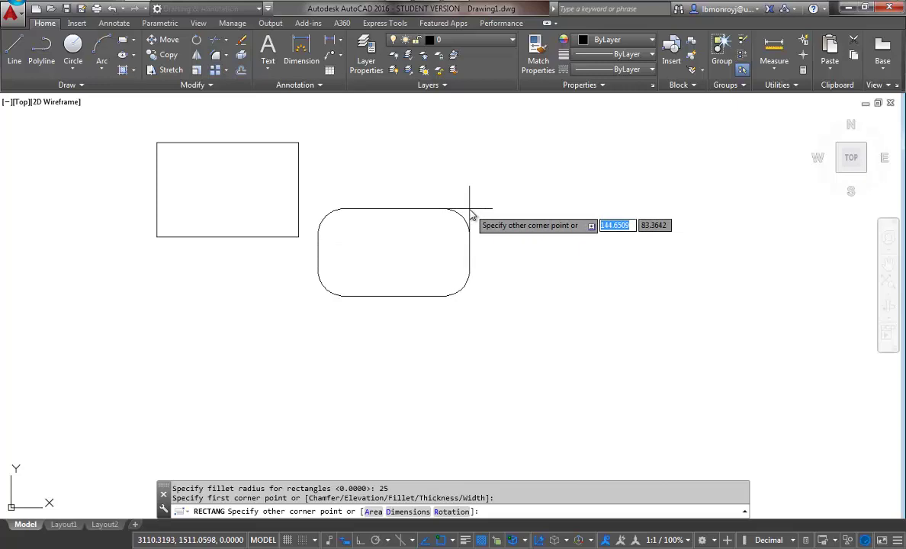
pyautogui.write('35')
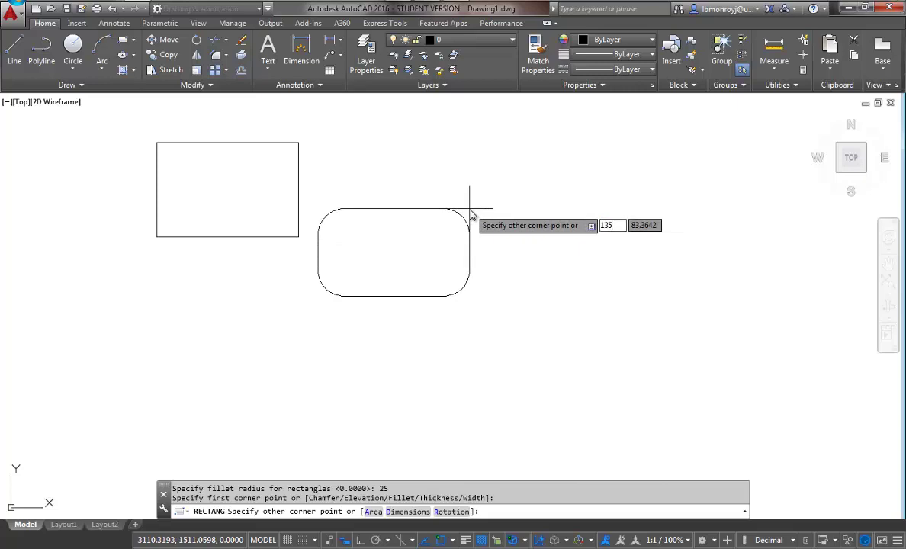
pyautogui.press('Tab')
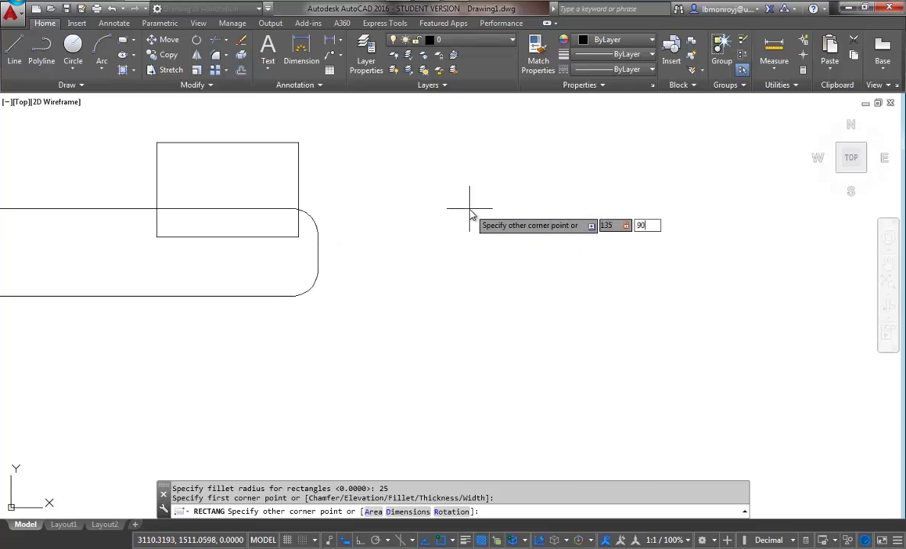
pyautogui.press('Return')
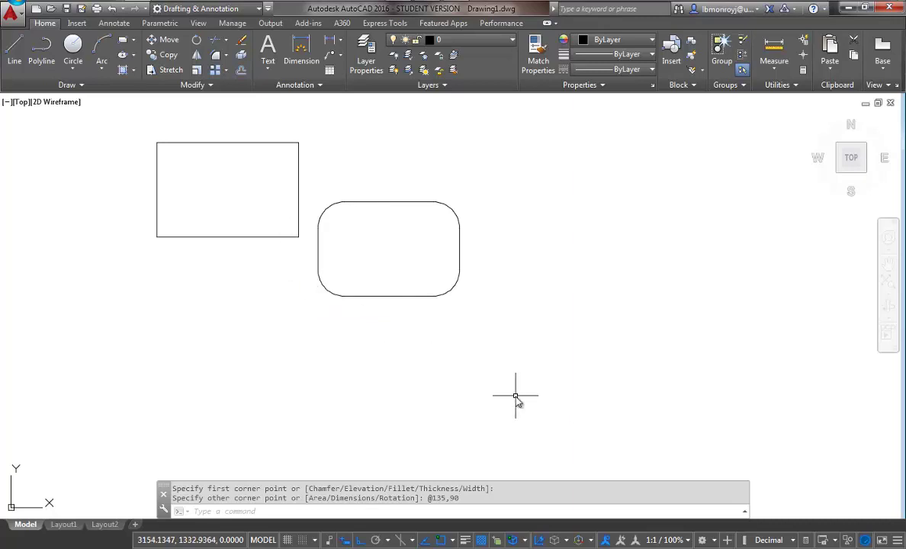
# - Reset the fillet radius for rectangles to 0 and cancel the command before placing the second corner
pyautogui.write('rec')
pyautogui.press('Return')
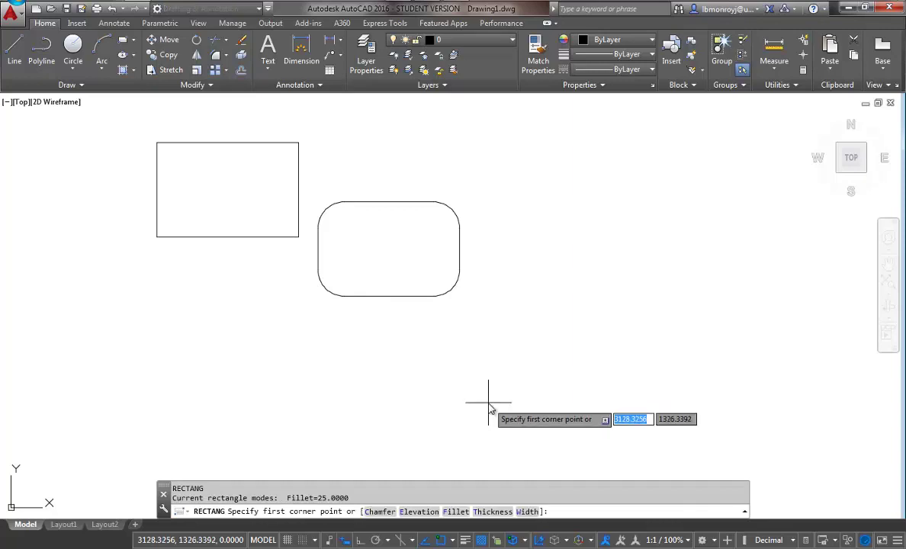
pyautogui.write('f')
pyautogui.press('Return')
pyautogui.press('Return')
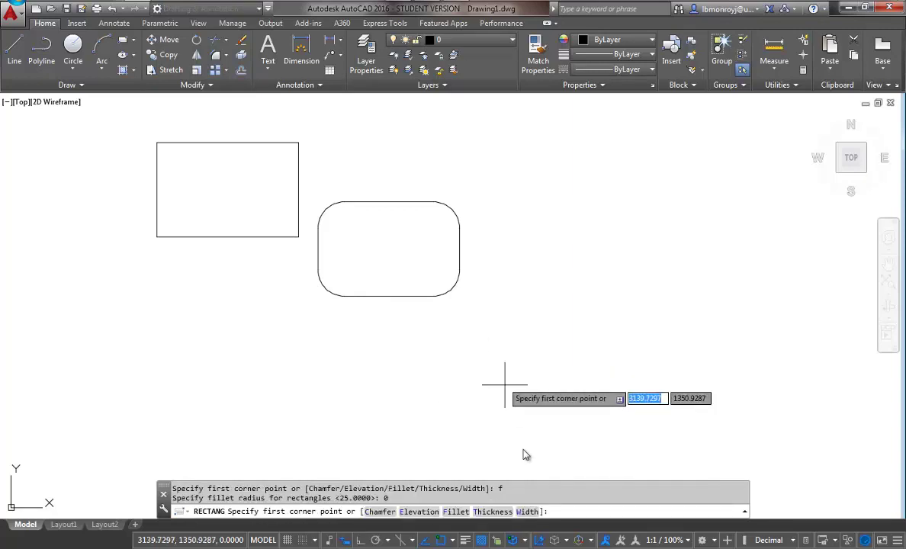
pyautogui.click(506, 298)
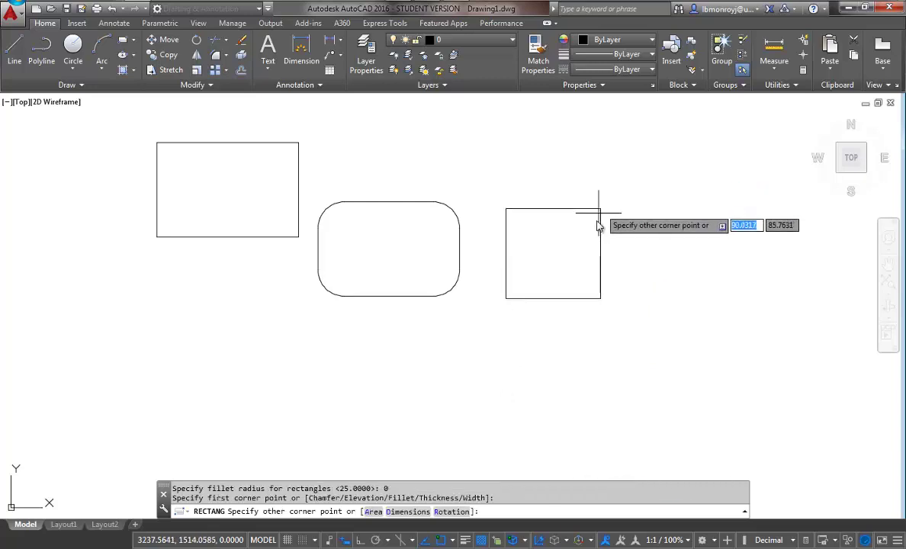
pyautogui.press('Escape')
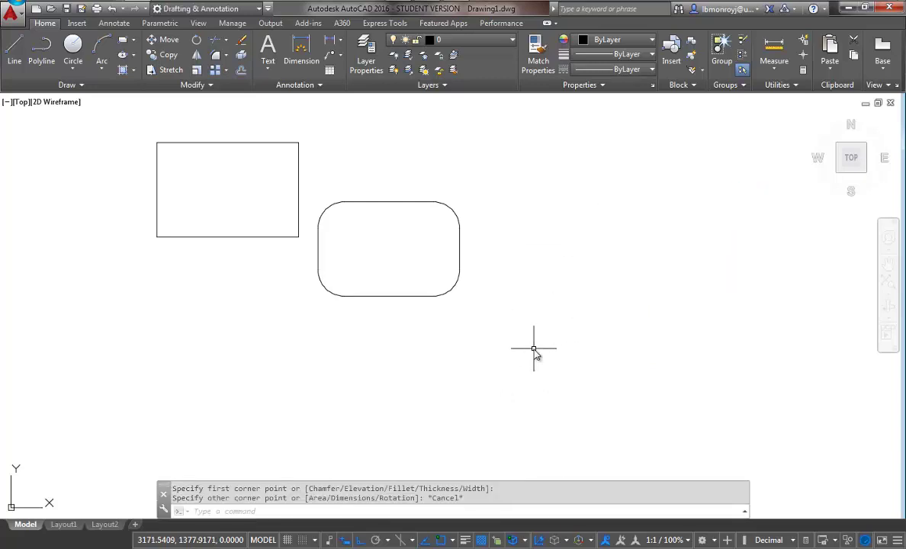
# - Draw a large rectangle with a line width of 5 to the right of the rounded rectangle
pyautogui.write('rec')
pyautogui.press('Return')
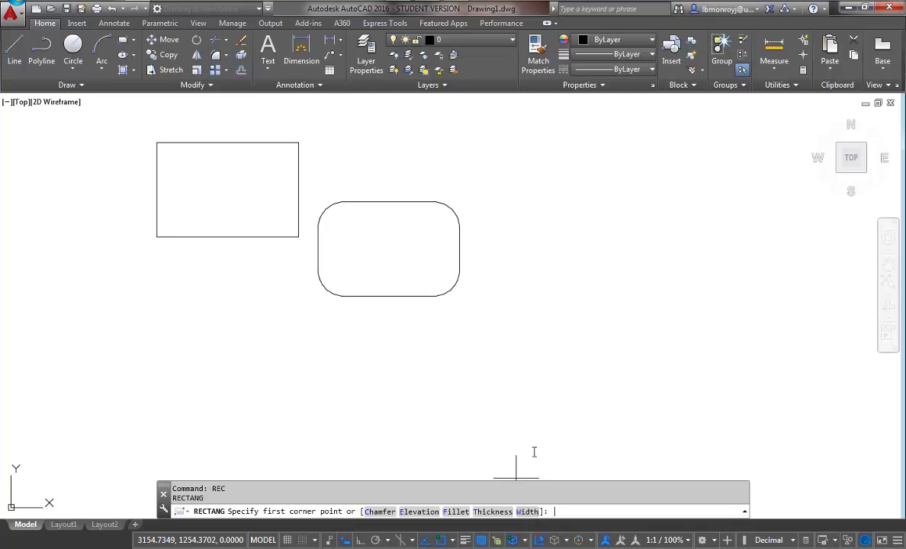
pyautogui.write('w')
pyautogui.press('Return')
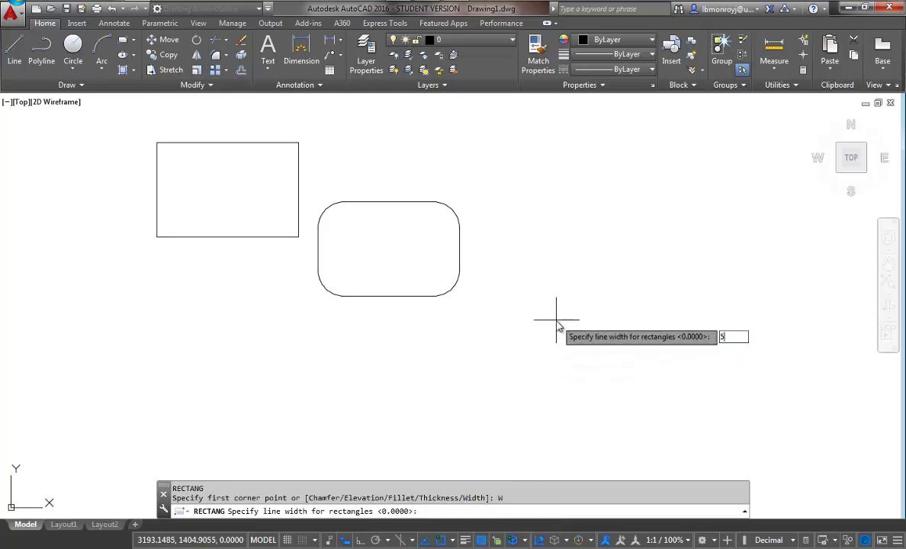
pyautogui.press('Return')
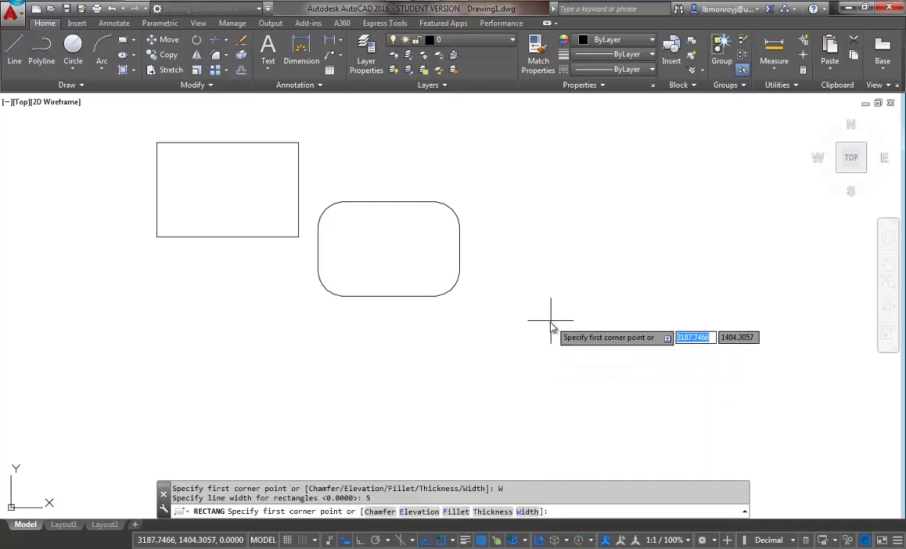
pyautogui.click(500, 308)
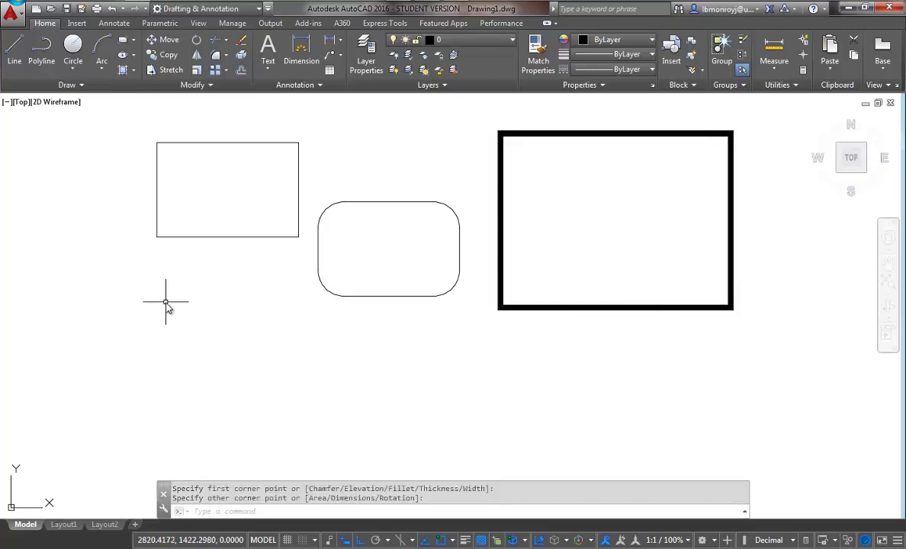
# - Start a new rectangle and reset the line width for rectangles to 0
pyautogui.write('c')
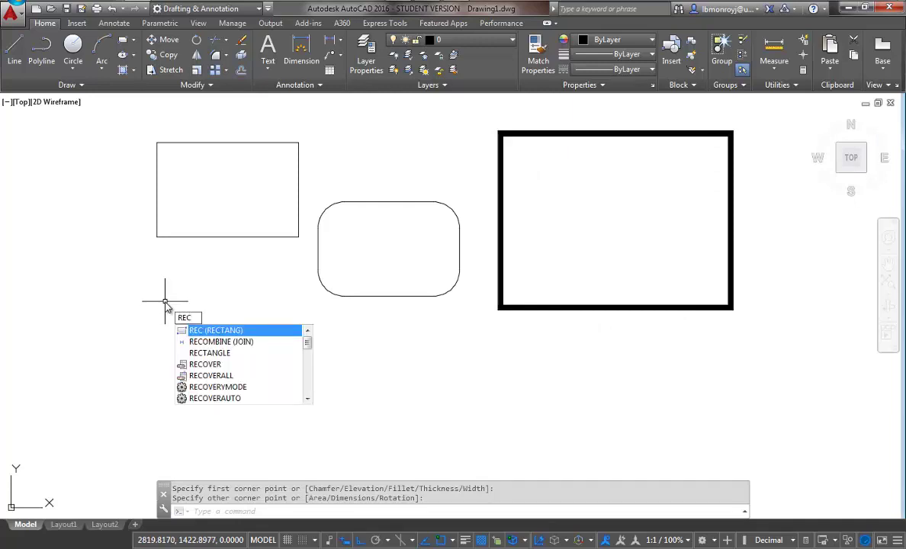
pyautogui.press('Return')
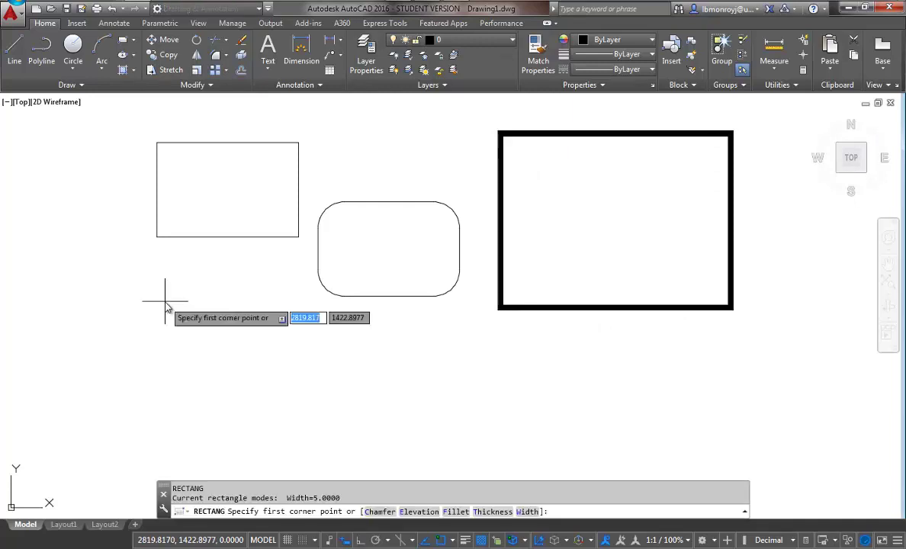
pyautogui.write('w')
pyautogui.press('Return')
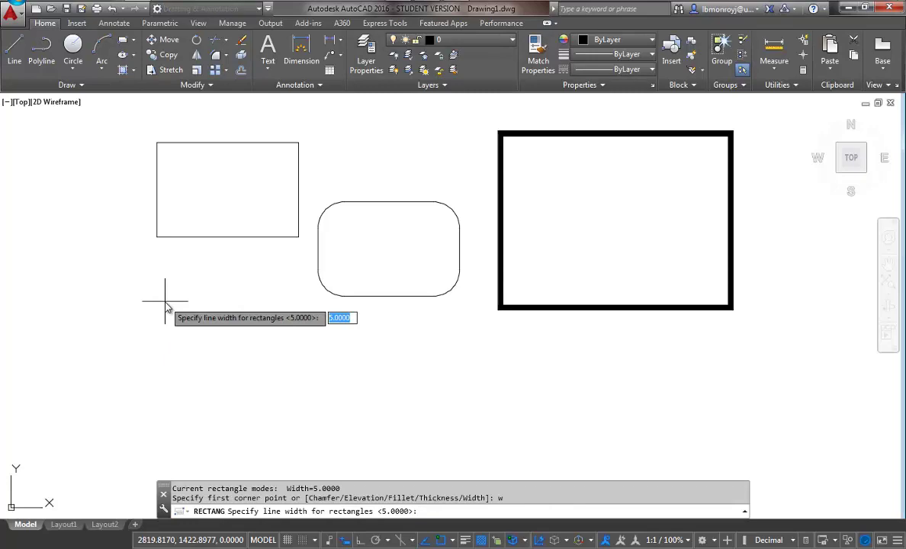
pyautogui.write('0')
pyautogui.press('Return')
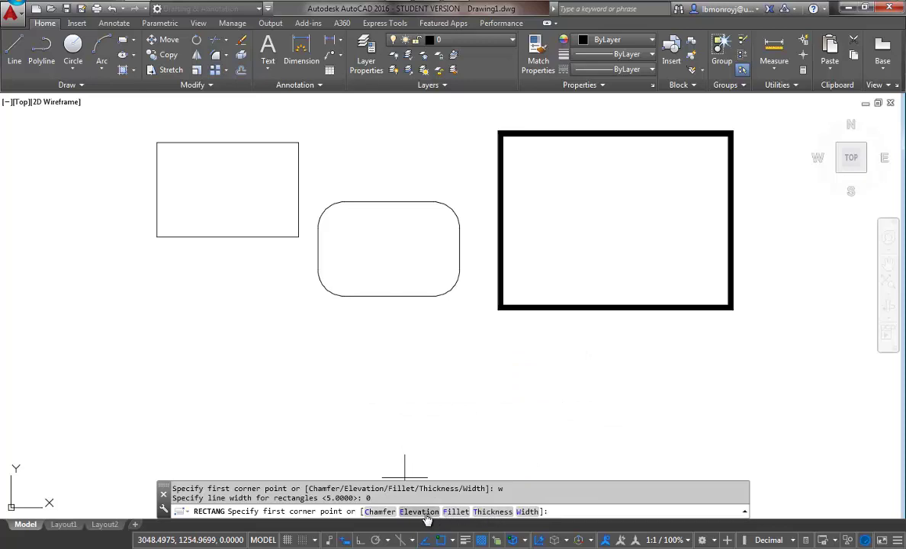
# - Draw a chamfered rectangle with chamfer distances of 35 and 12 below the first plain rectangle
pyautogui.click(379, 513)
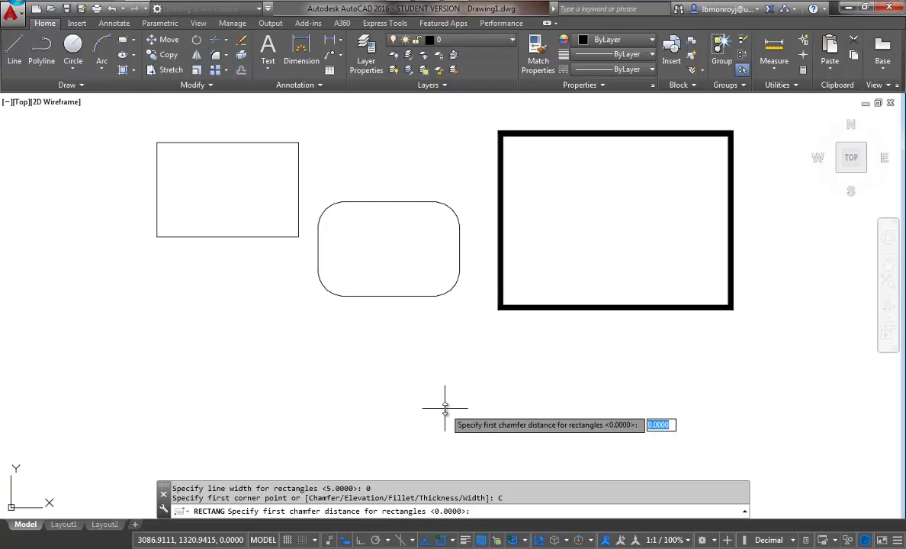
pyautogui.write('3')
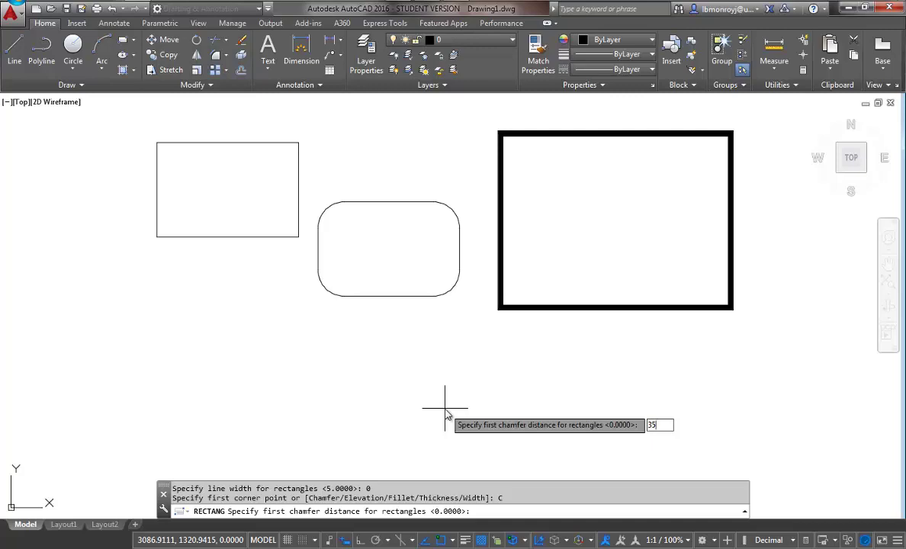
pyautogui.write('5')
pyautogui.press('Return')
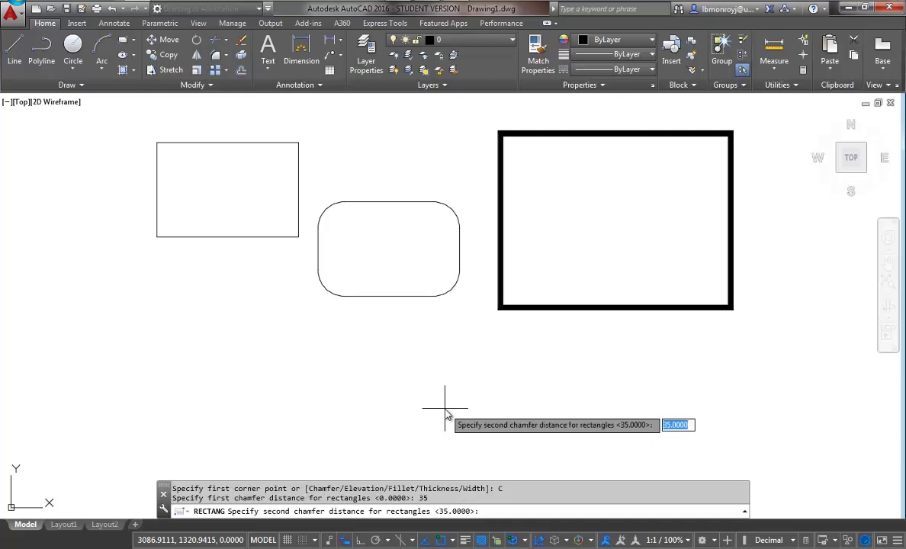
pyautogui.write('12')
pyautogui.press('Return')
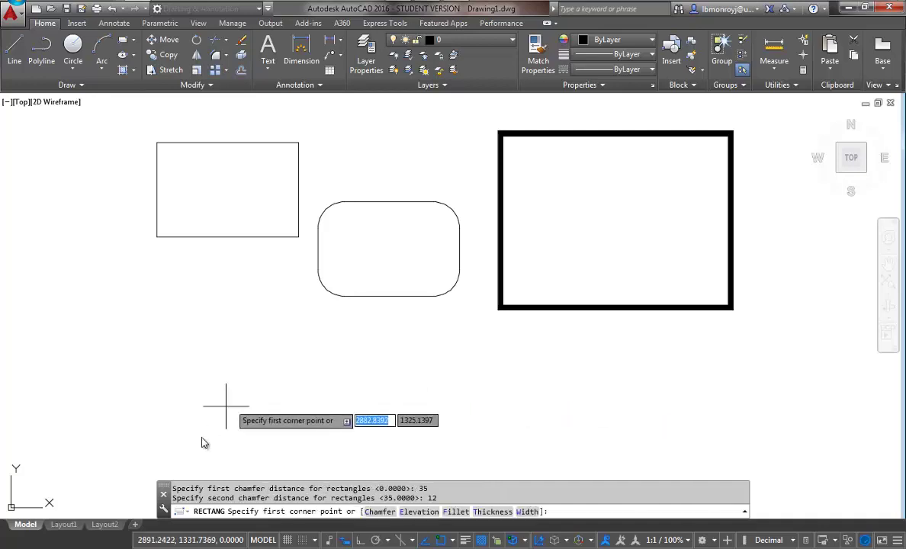
pyautogui.click(153, 438)
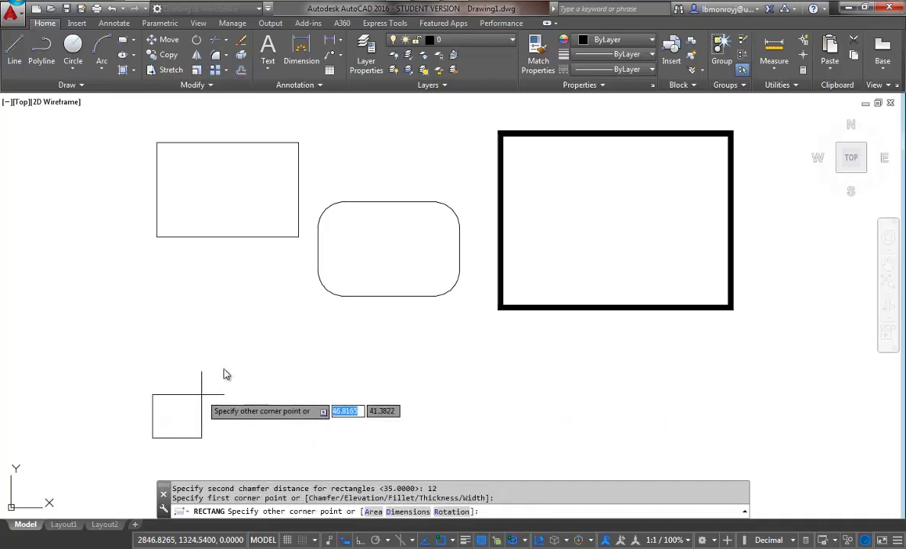
pyautogui.click(310, 315)
# - Draw a rounded rectangle with a fillet radius of 35 in the empty area right of the chamfered rectangle, below the wide-line one
pyautogui.scroll(-4, 296, 443)
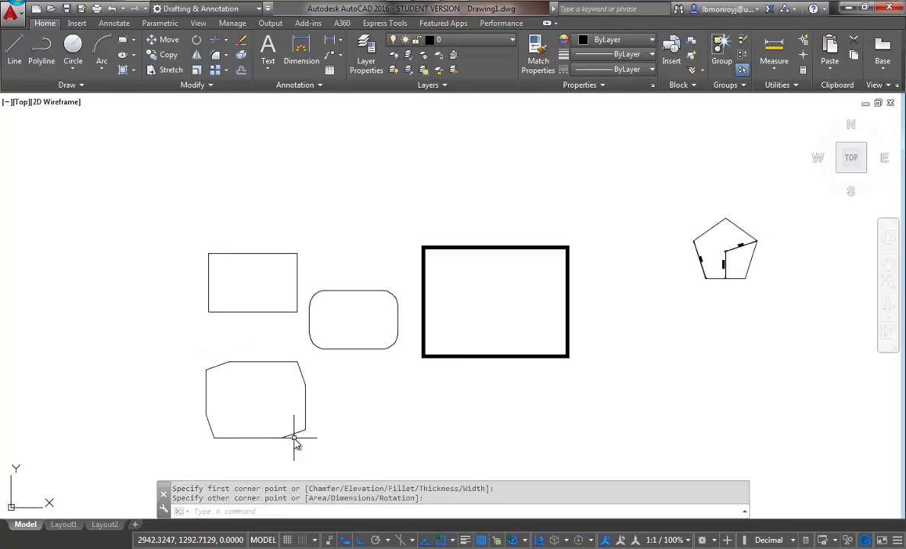
pyautogui.scroll(6, 296, 442)
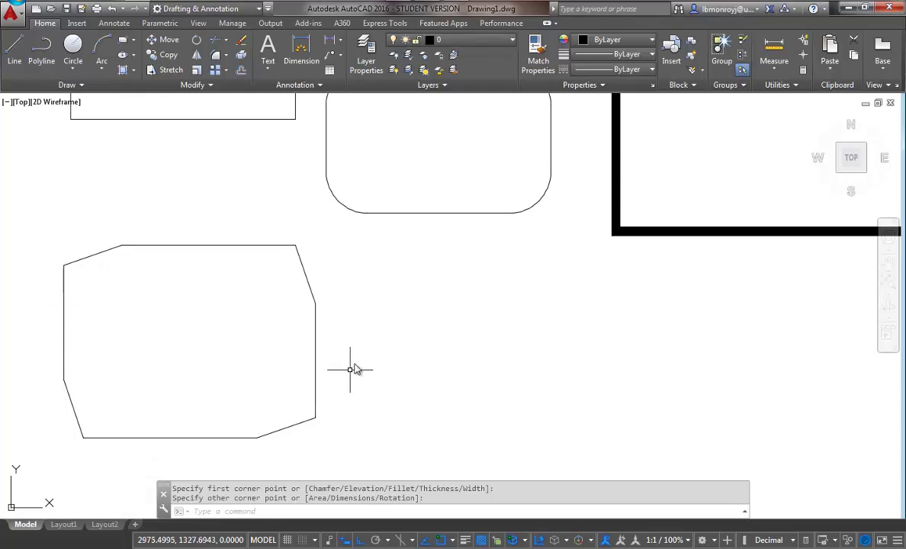
pyautogui.write('c')
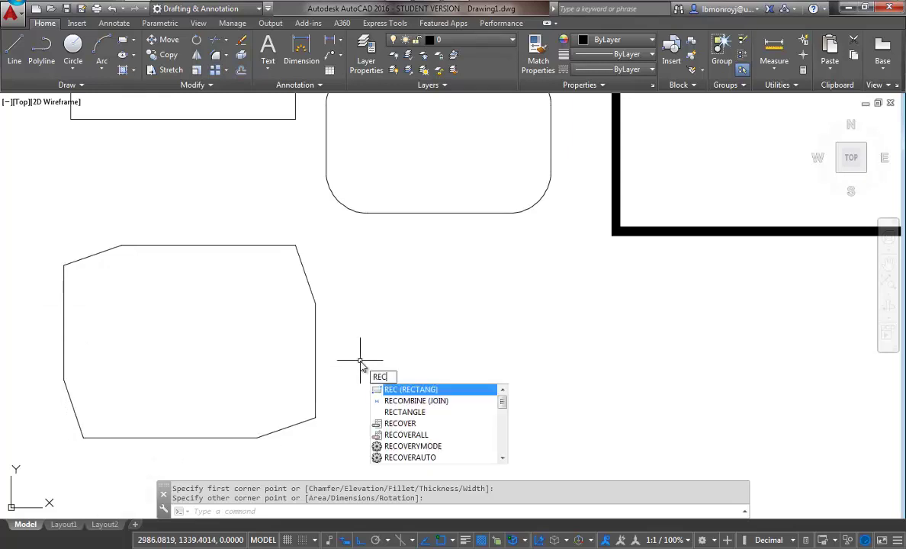
pyautogui.press('Return')
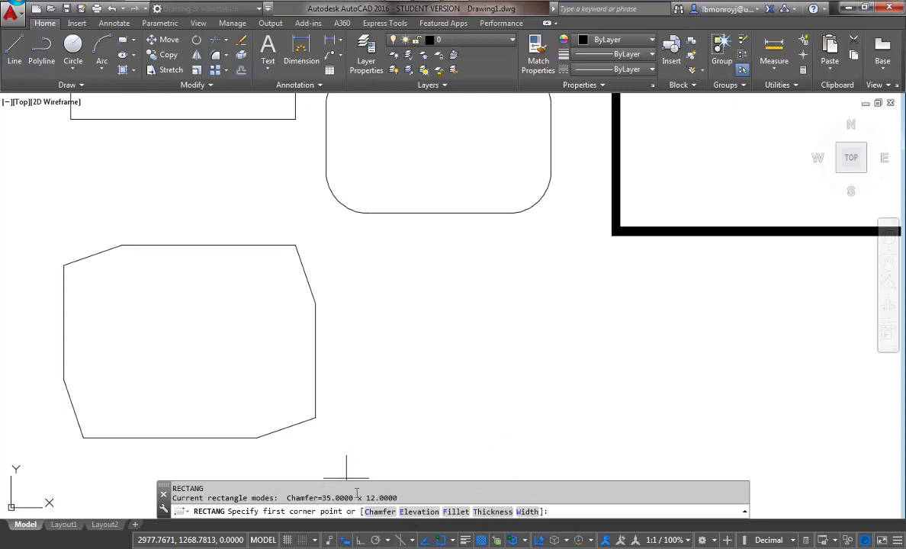
pyautogui.press('Return')
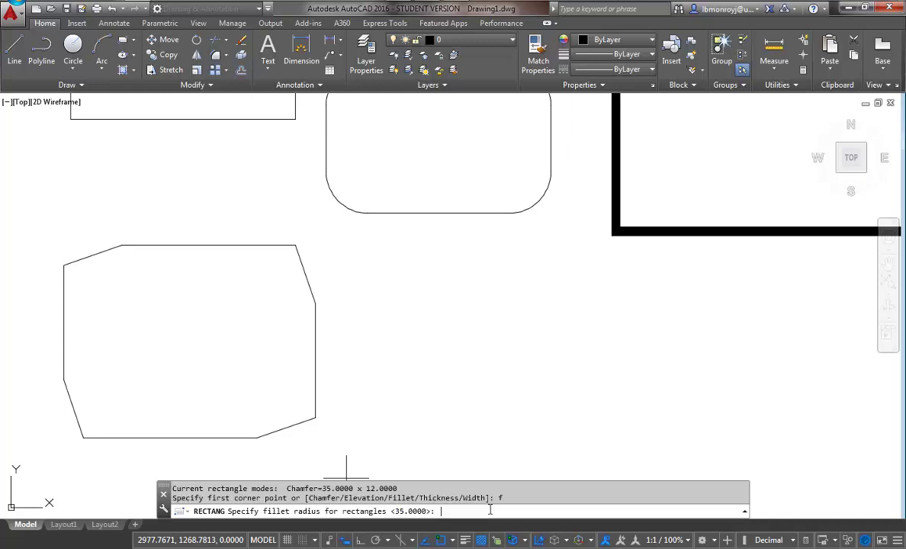
pyautogui.press('Return')
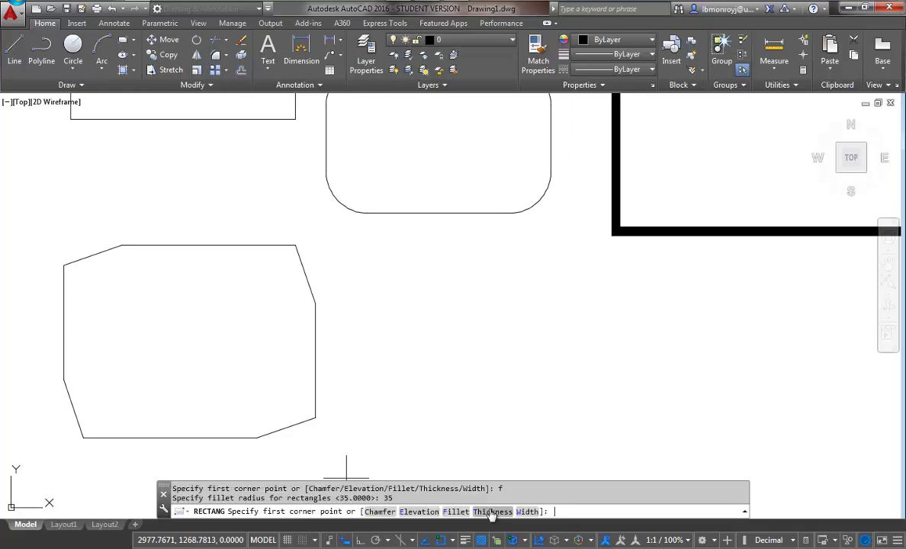
pyautogui.click(433, 364)
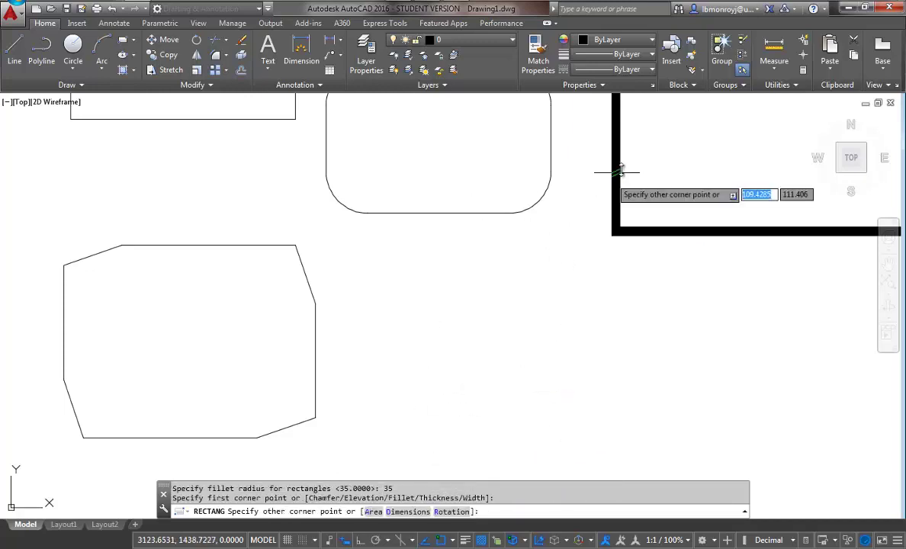
pyautogui.moveTo(572, 242)
pyautogui.mouseDown(button='middle')
pyautogui.moveTo(465, 277)
pyautogui.moveTo(485, 248)
pyautogui.mouseUp(button='middle')
pyautogui.moveTo(637, 419); pyautogui.dragTo(584, 313, button='middle')
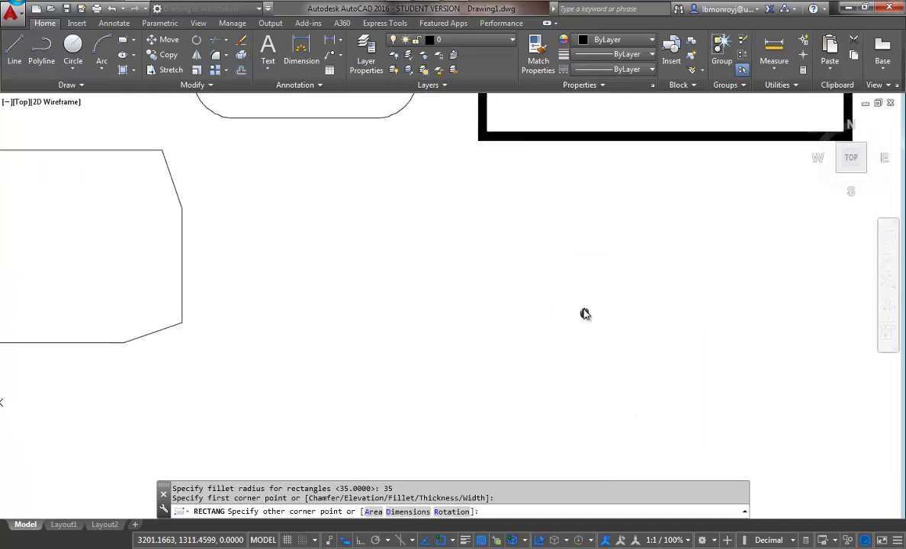
pyautogui.click(630, 450)
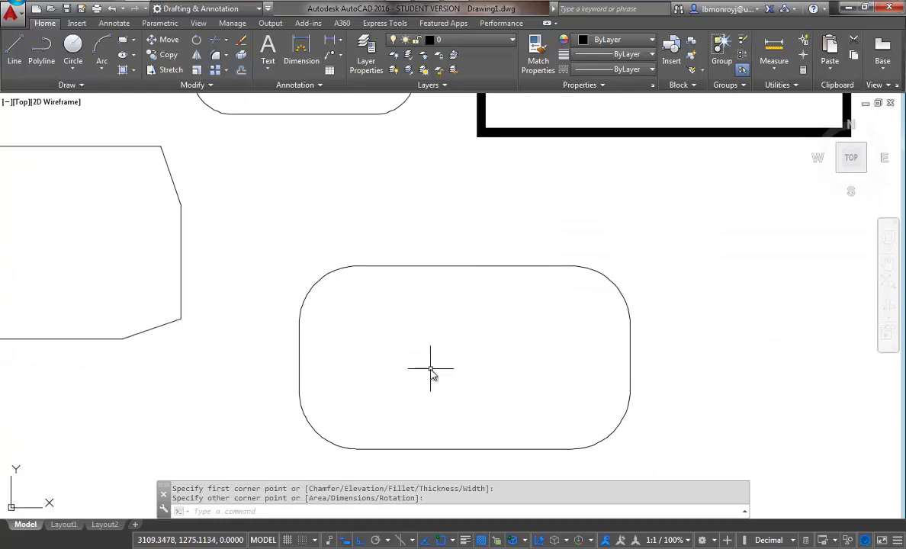
# - Start a new rectangle, reset the fillet radius for rectangles to 0 and cancel the command
pyautogui.press('Return')
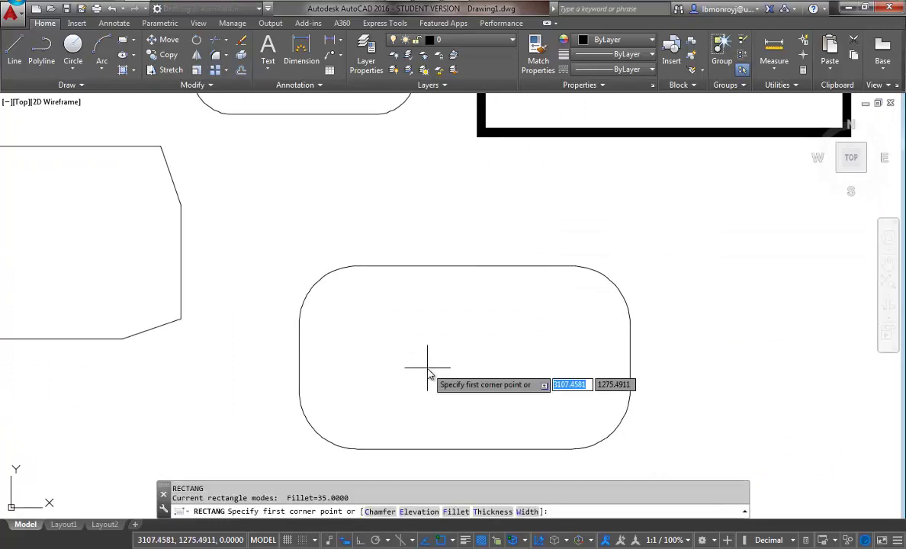
pyautogui.write('f')
pyautogui.press('Return')
pyautogui.write('0')
pyautogui.press('Return')
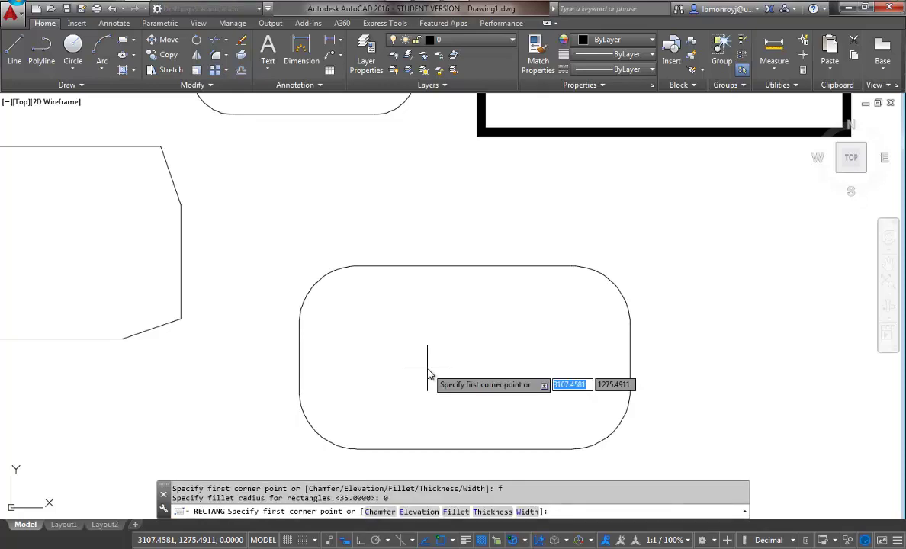
pyautogui.scroll(2, 384, 252)
pyautogui.scroll(-4, 392, 257)
pyautogui.scroll(-4, 390, 250)
pyautogui.moveTo(390, 250); pyautogui.dragTo(236, 294, button='middle')
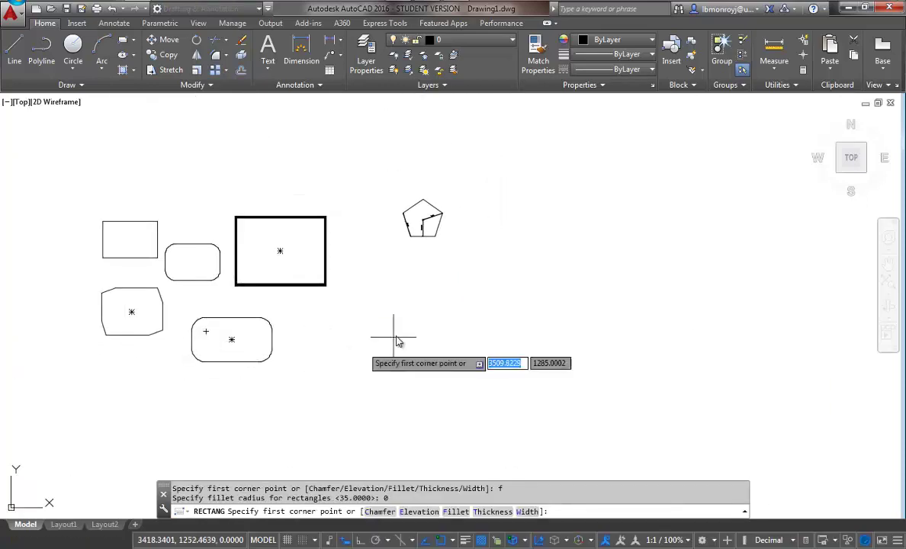
pyautogui.press('Escape')
# - Start a plain rectangle in the empty area left of the existing shapes and set its rotation angle to 35
pyautogui.scroll(-2, 367, 298)
pyautogui.scroll(4, 395, 270)
pyautogui.scroll(4, 431, 249)
pyautogui.moveTo(357, 260); pyautogui.dragTo(683, 162, button='middle')
pyautogui.scroll(-4, 632, 173)
pyautogui.moveTo(577, 204)
pyautogui.mouseDown(button='middle')
pyautogui.moveTo(273, 267)
pyautogui.moveTo(257, 225)
pyautogui.moveTo(508, 245)
pyautogui.moveTo(574, 228)
pyautogui.moveTo(570, 219)
pyautogui.mouseUp(button='middle')
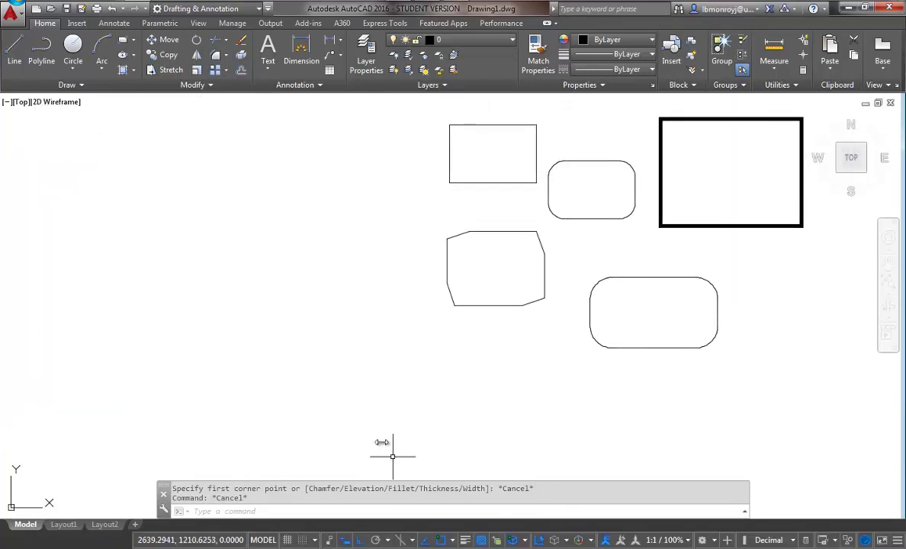
pyautogui.click(125, 39)
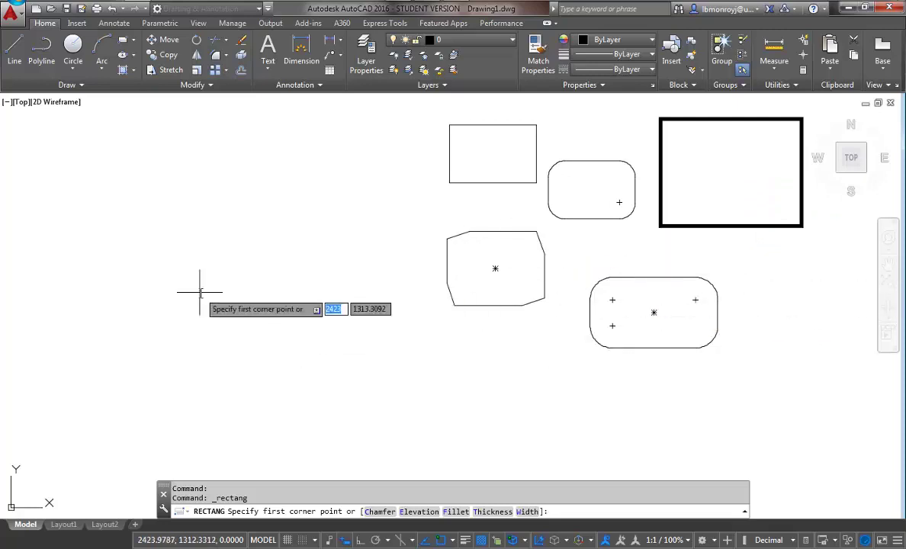
pyautogui.click(242, 320)
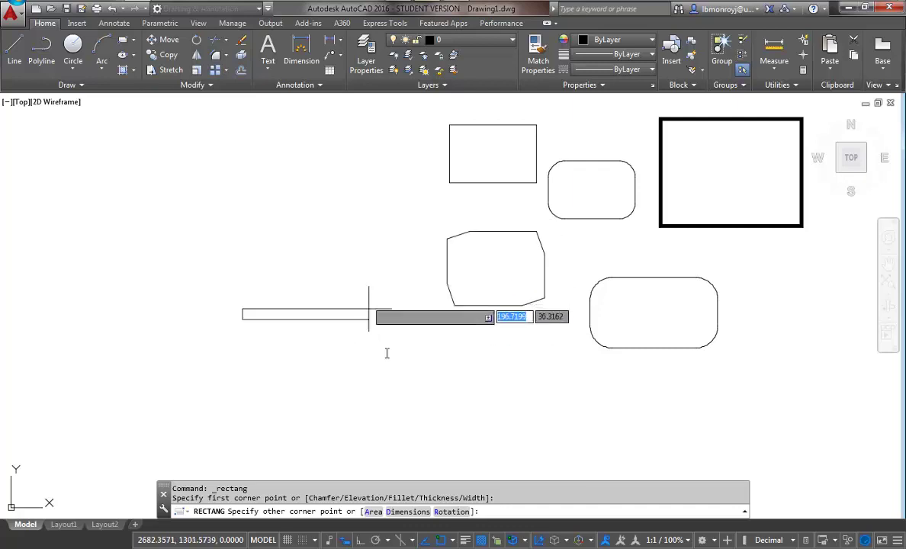
pyautogui.click(450, 512)
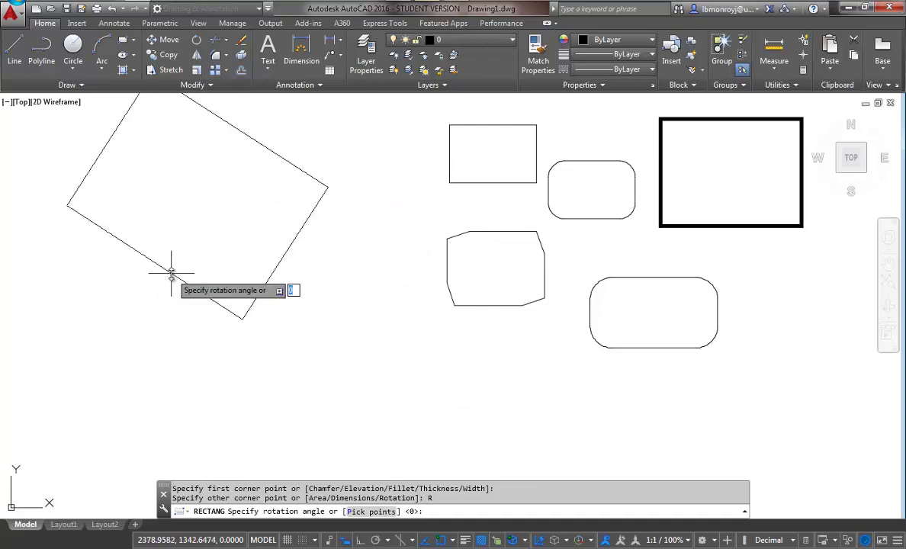
pyautogui.write('35')
pyautogui.press('Return')
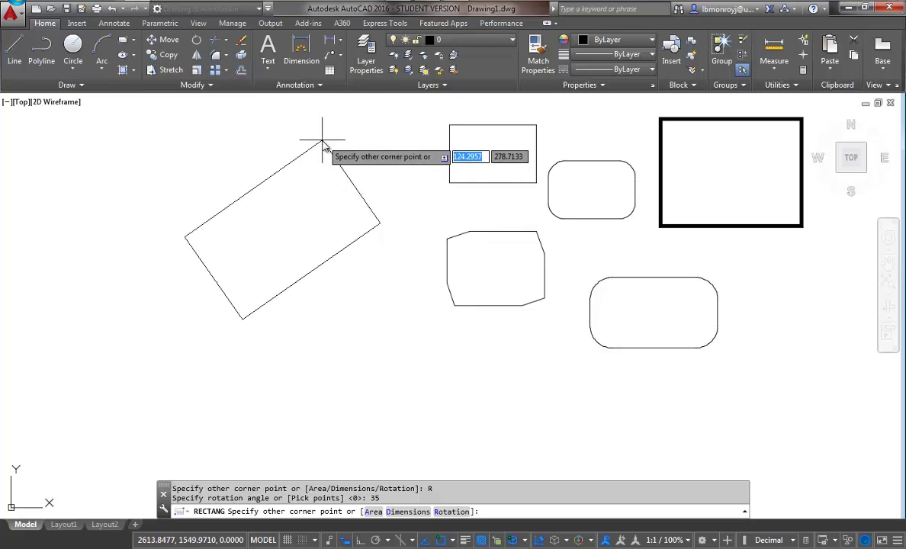
# - Define the rotated rectangle by dimensions with length 135 and width 90, and place it up and to the left of its first corner
pyautogui.press('Down')
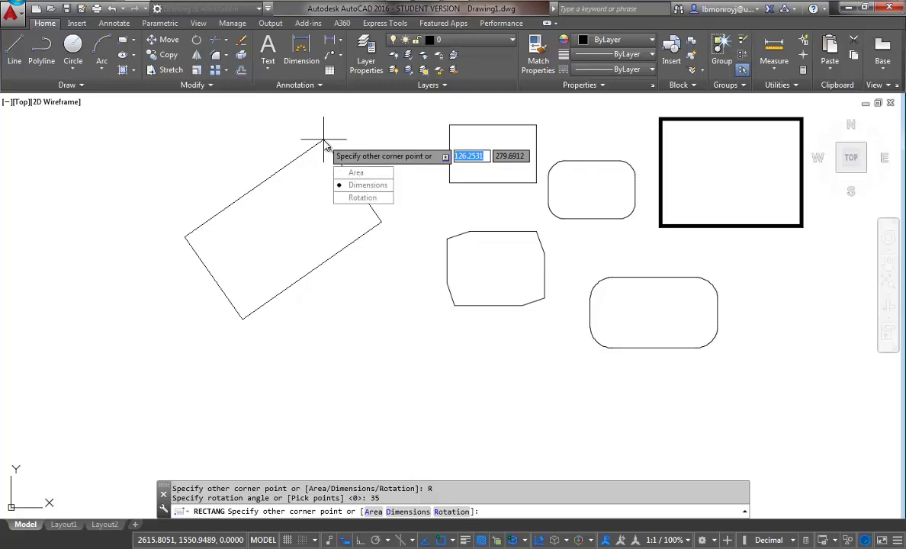
pyautogui.click(363, 195)
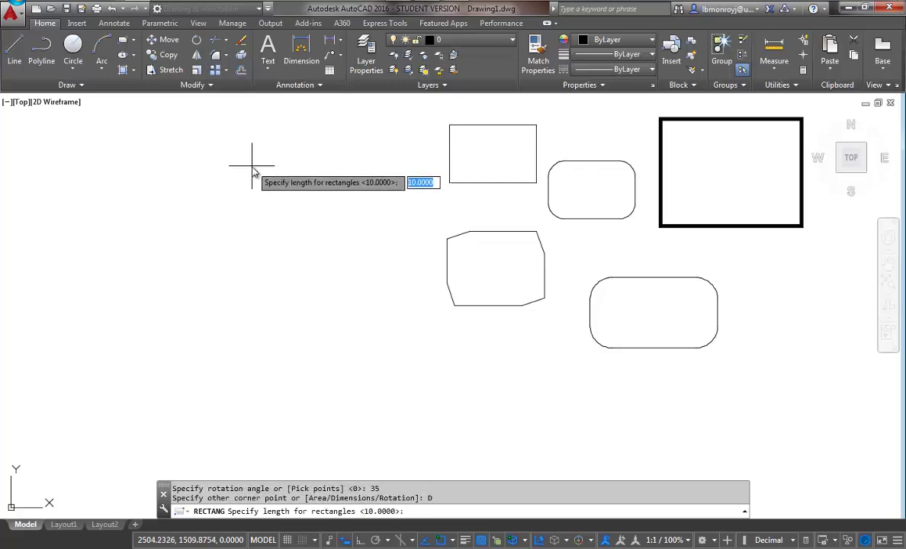
pyautogui.write('135')
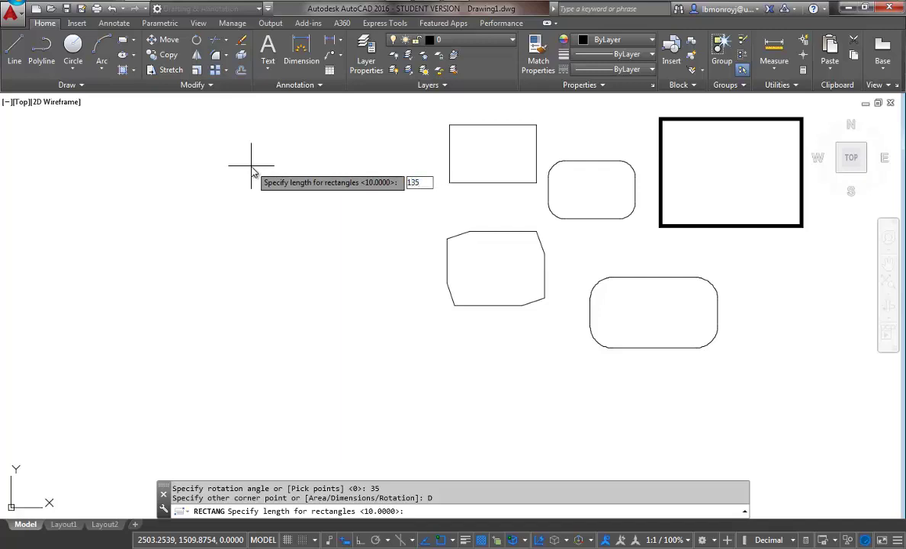
pyautogui.press('Return')
pyautogui.write('90')
pyautogui.press('Return')
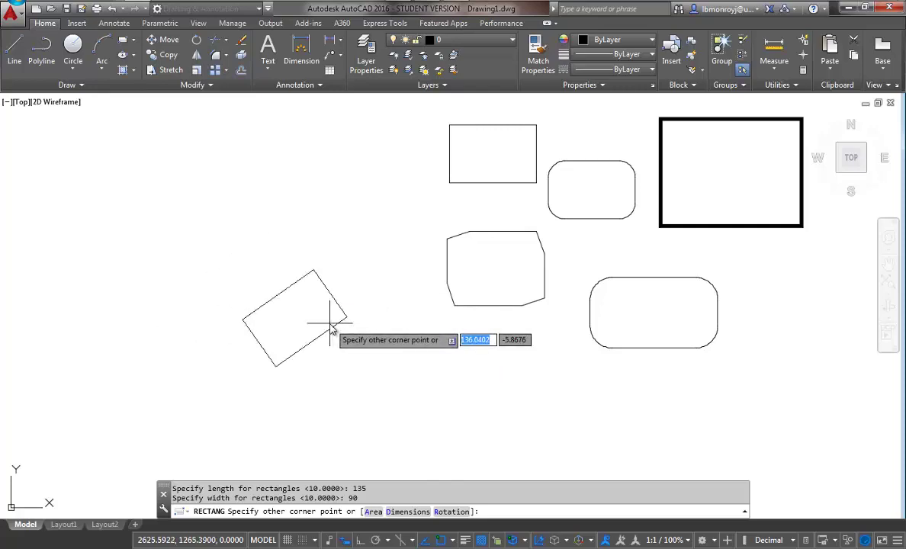
pyautogui.click(280, 265)
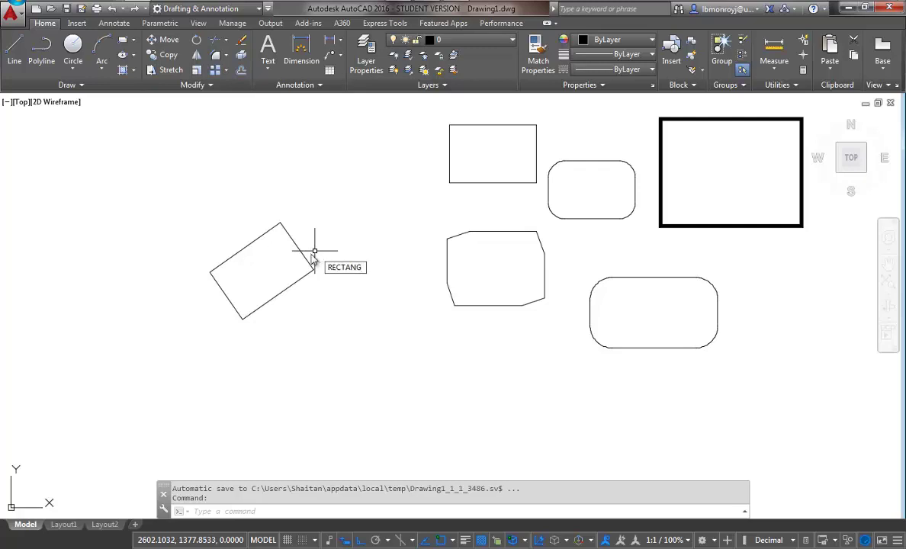
# - Start another rectangle below the rotated one and reset the rotation angle for rectangles to 0
pyautogui.press('Return')
pyautogui.click(308, 393)
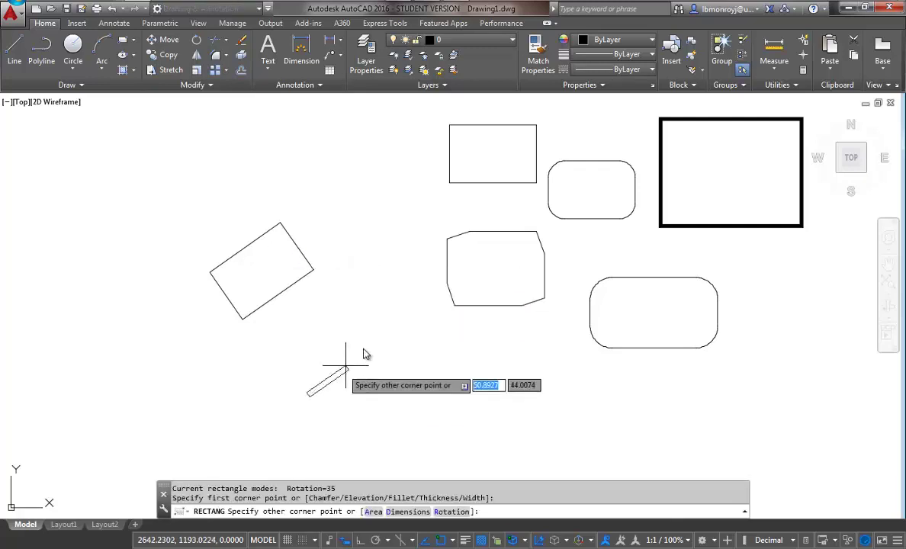
pyautogui.press('Down')
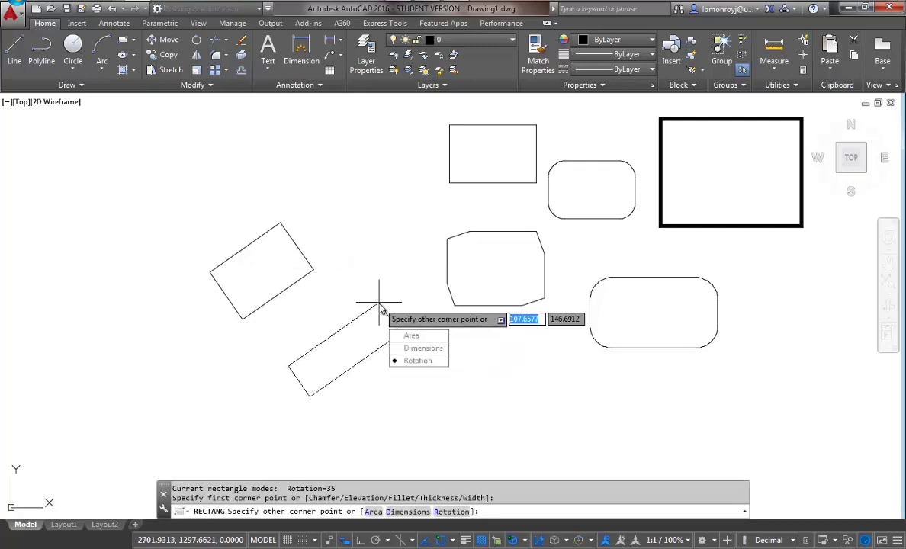
pyautogui.press('Return')
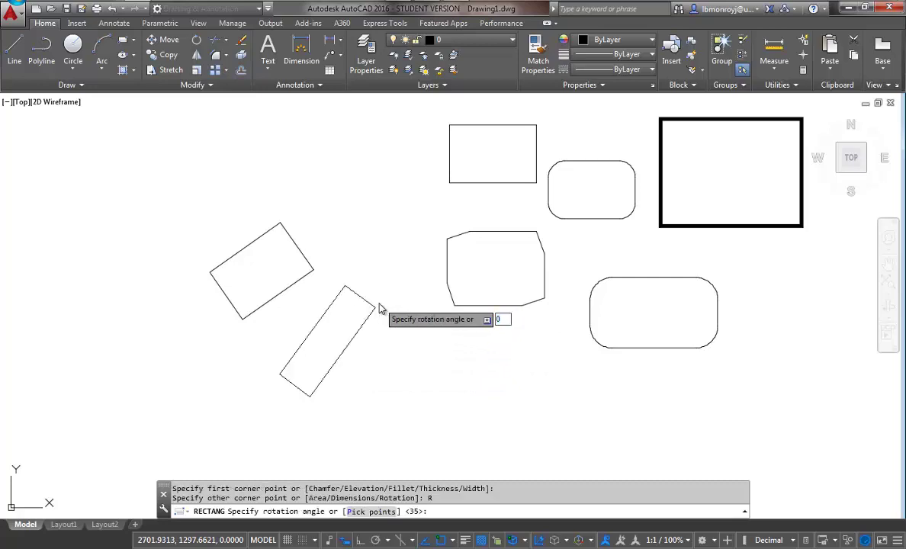
pyautogui.press('Return')
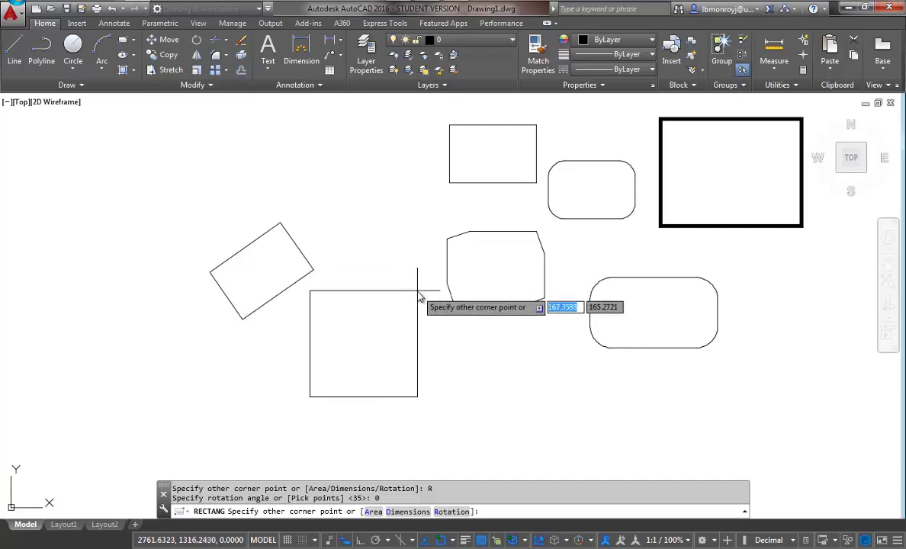
# - Choose to define the rectangle by area and calculate 135*90 in QuickCalc
pyautogui.write('A')
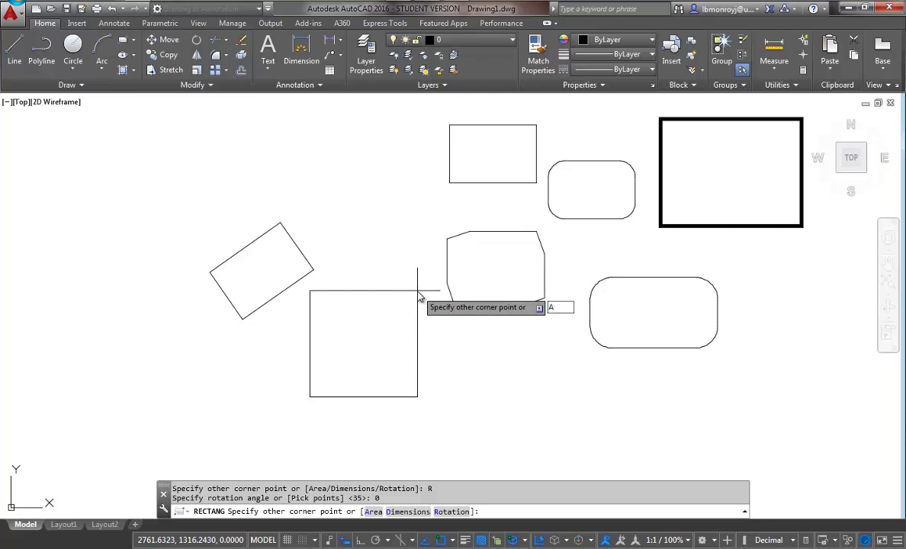
pyautogui.press('Return')
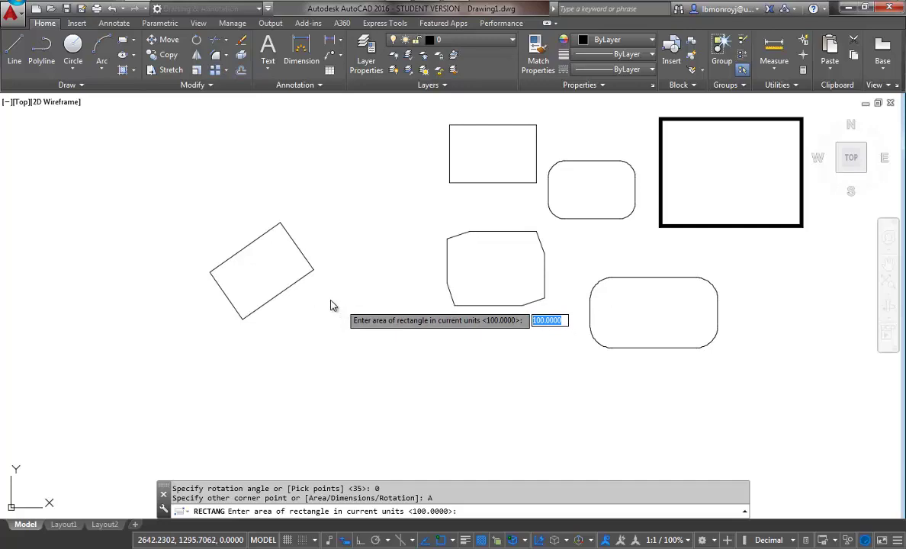
pyautogui.hotkey('ctrl', '8')
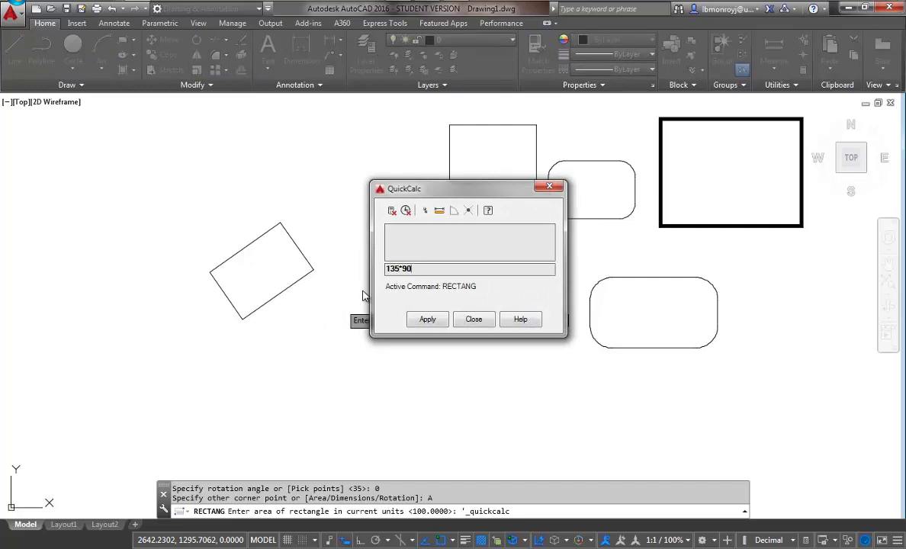
pyautogui.press('Return')
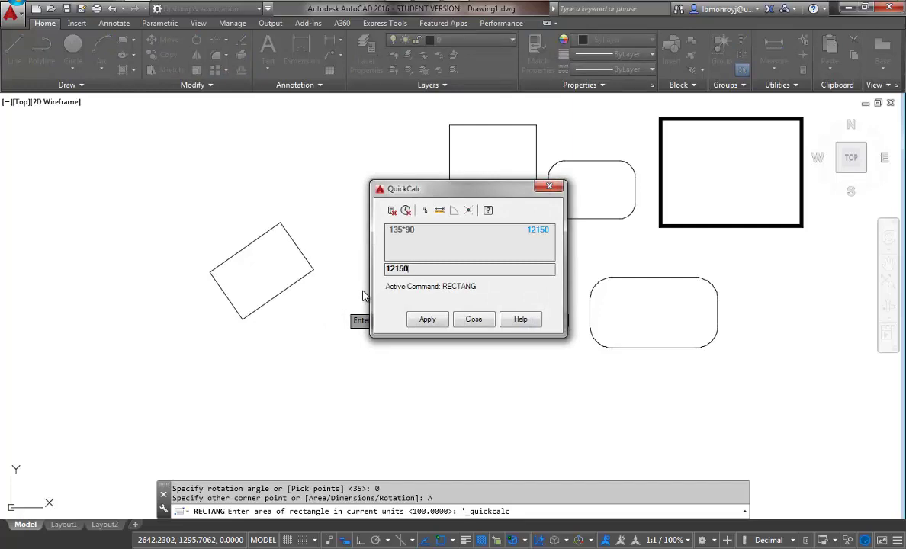
pyautogui.click(549, 187)
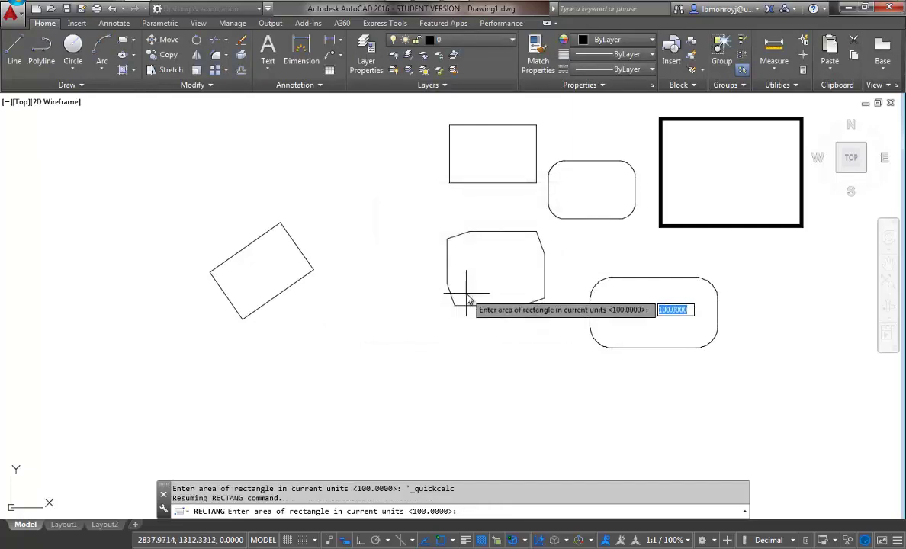
# - Define the rectangle by an area of 12150 calculated from a length of 135, then select the finished rectangle and clear the selection
pyautogui.click(470, 514)
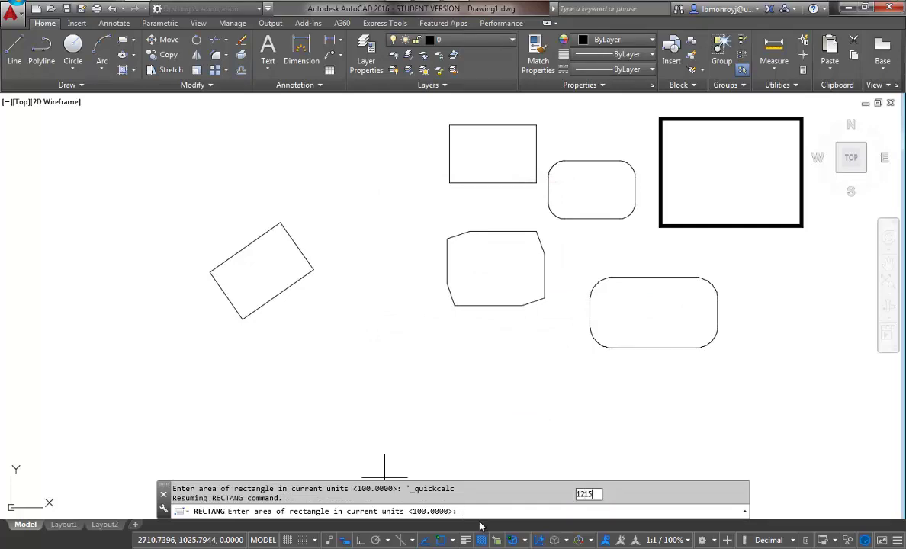
pyautogui.press('Return')
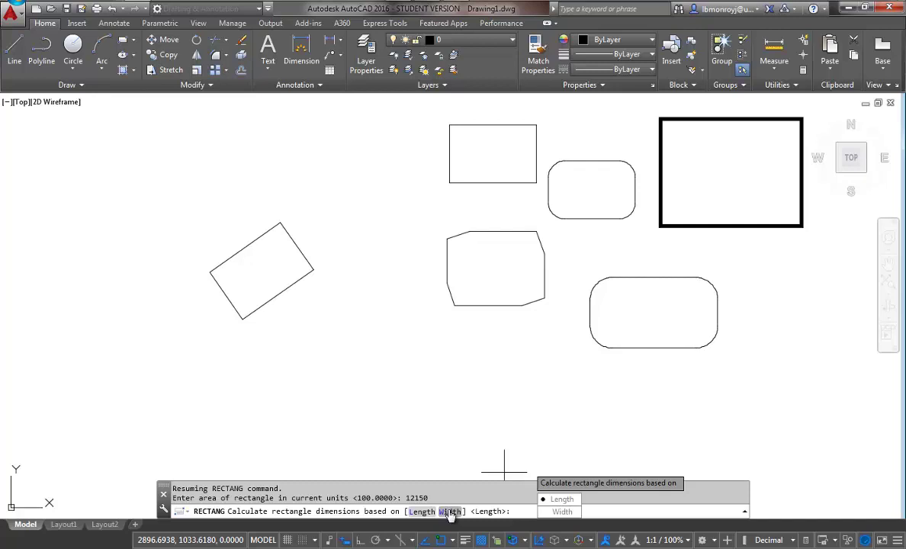
pyautogui.click(416, 512)
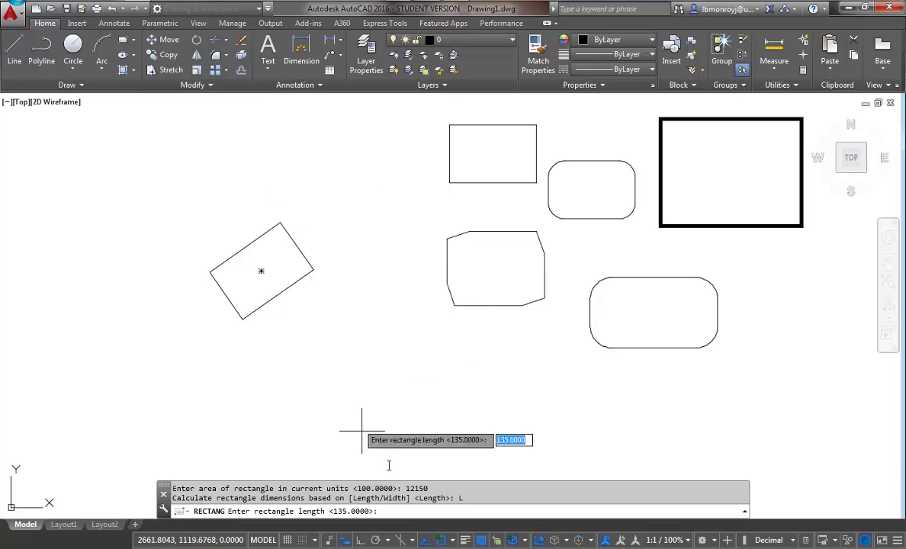
pyautogui.write('135')
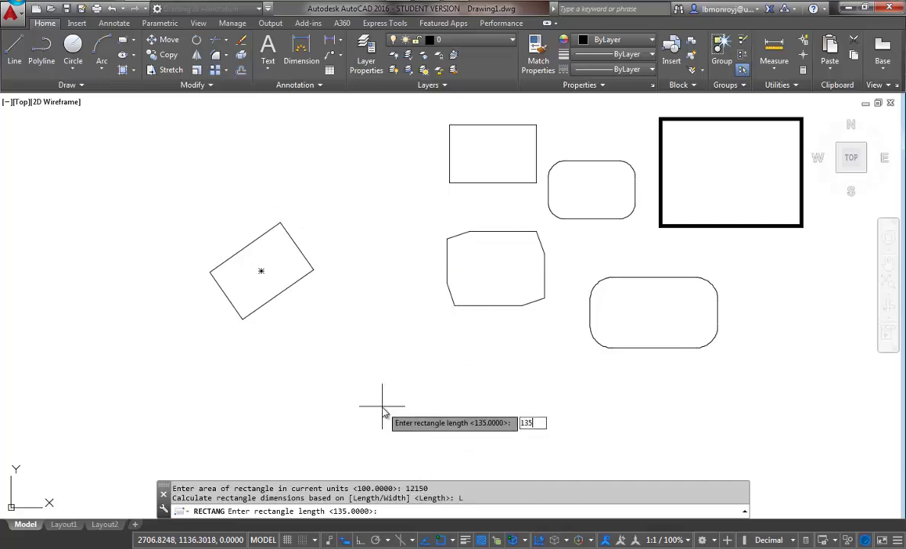
pyautogui.press('Return')
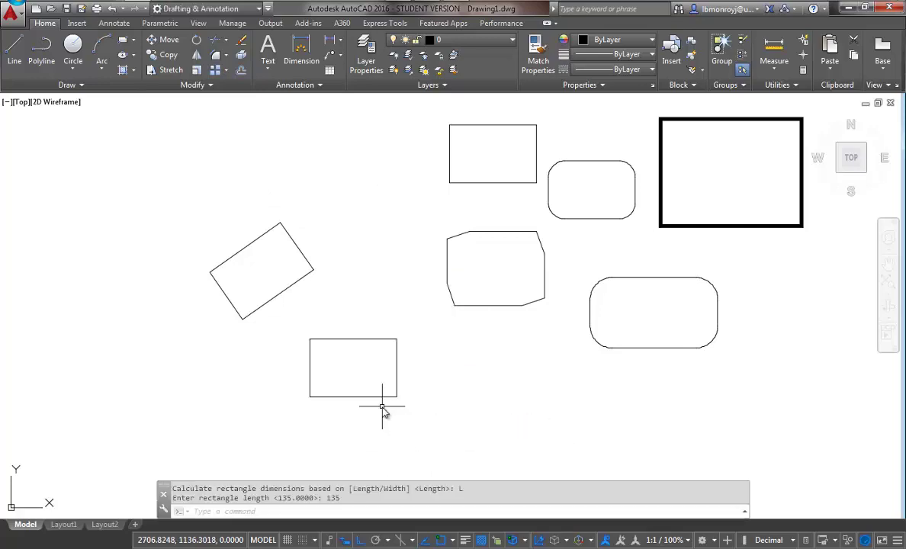
pyautogui.click(355, 342)
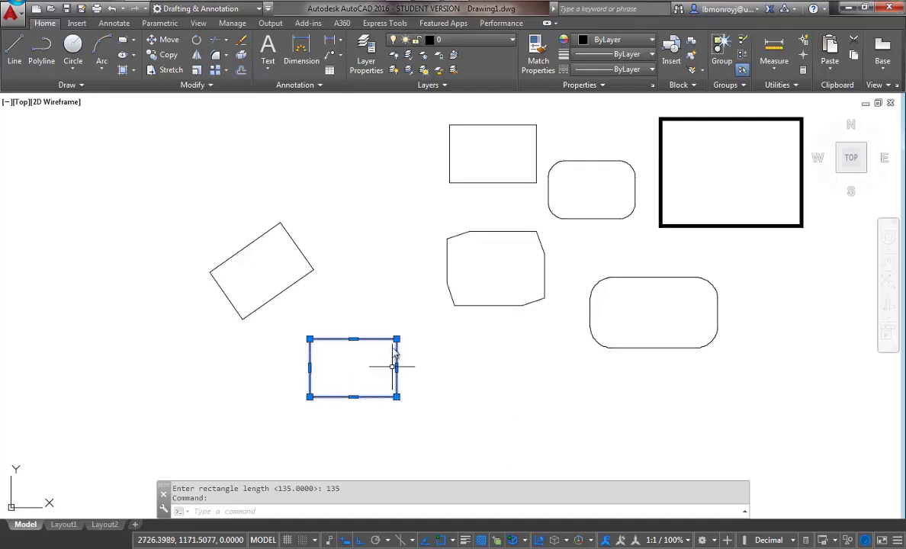
pyautogui.press('Escape')
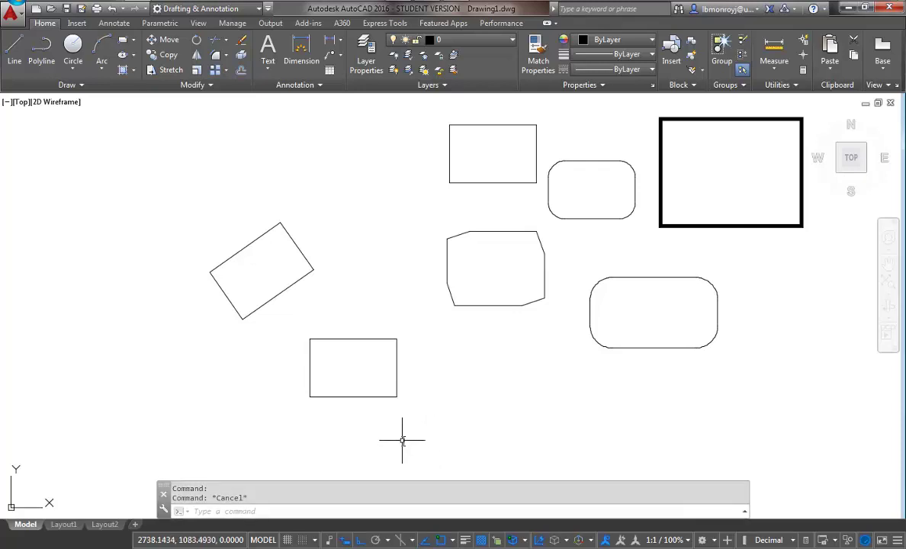
# - Select all the drawn rectangles together, including the wide-line one
pyautogui.click(659, 222)
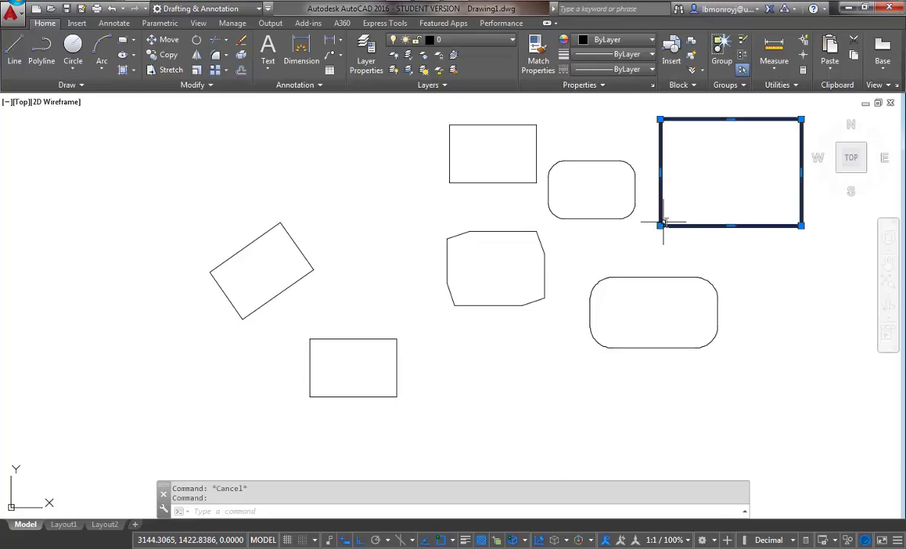
pyautogui.moveTo(688, 215)
pyautogui.mouseDown(button='middle')
pyautogui.moveTo(627, 219)
pyautogui.moveTo(643, 211)
pyautogui.mouseUp(button='middle')
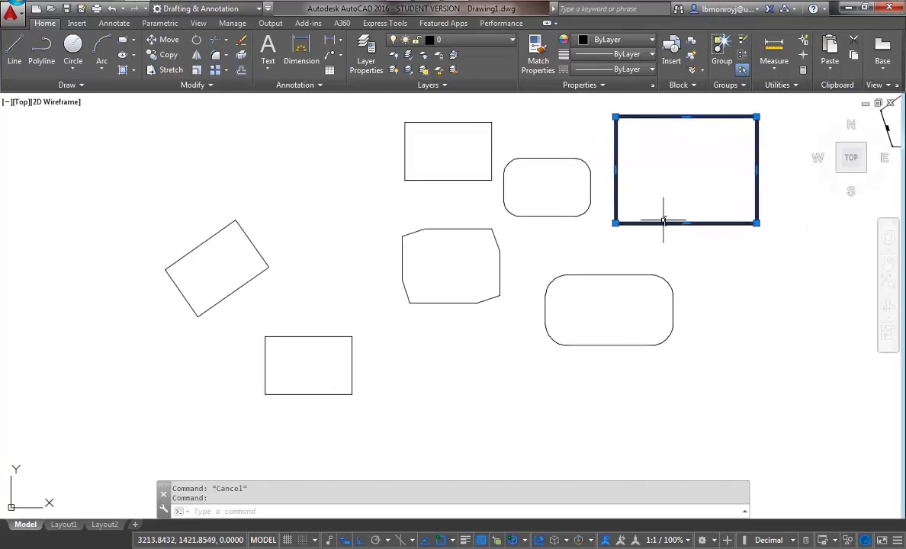
pyautogui.click(772, 99)
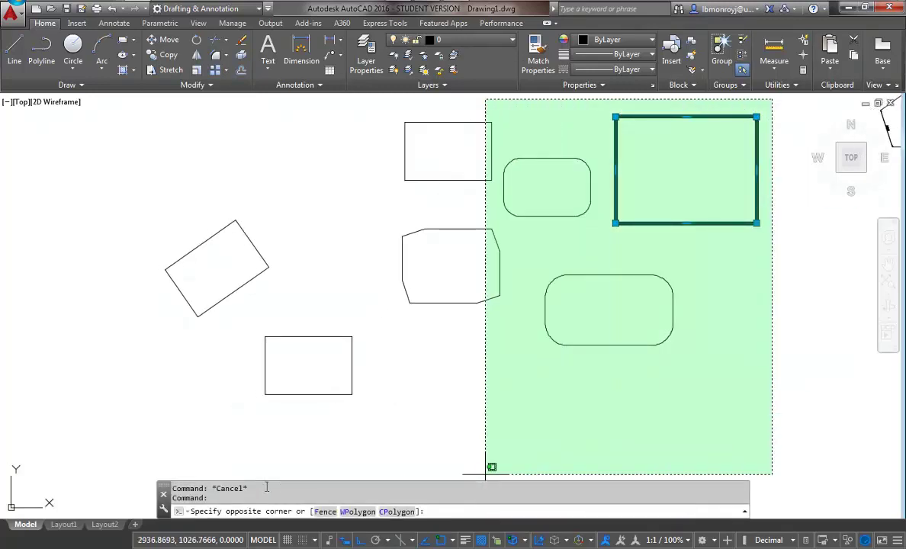
pyautogui.click(177, 422)
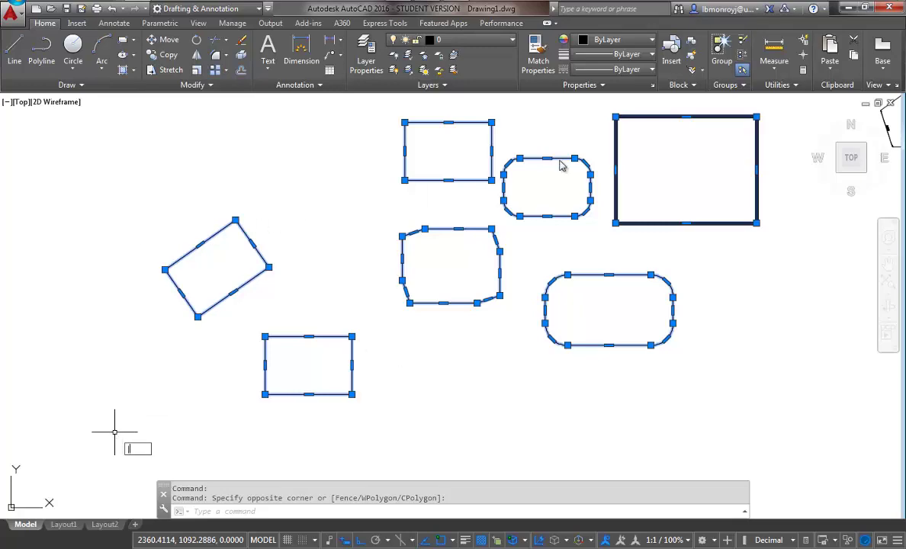
# - Examine the pentagon labelled Arista, Radio and Apotema
pyautogui.moveTo(730, 267); pyautogui.dragTo(227, 320, button='middle')
pyautogui.scroll(-2, 455, 141)
pyautogui.scroll(5, 441, 145)
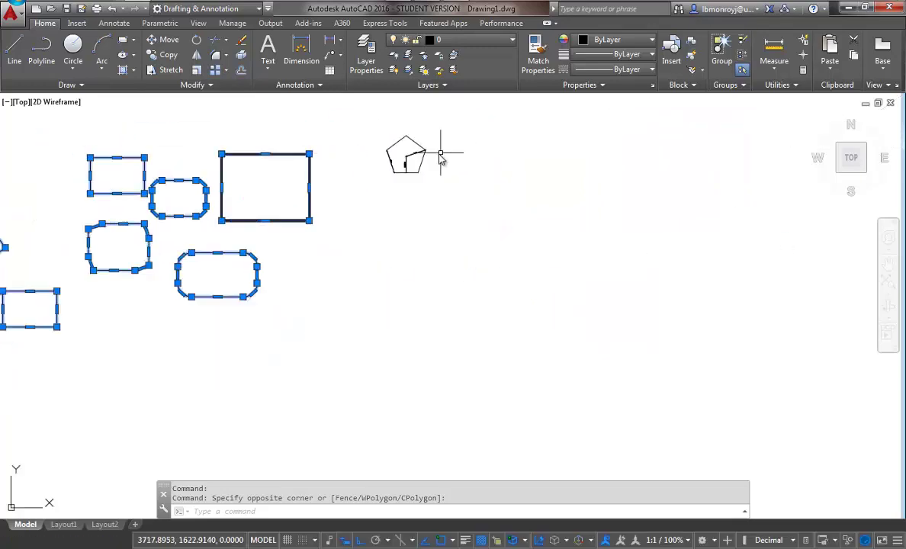
pyautogui.scroll(2, 412, 165)
pyautogui.moveTo(390, 186)
pyautogui.mouseDown(button='middle')
pyautogui.moveTo(368, 308)
pyautogui.moveTo(356, 276)
pyautogui.moveTo(382, 281)
pyautogui.mouseUp(button='middle')
pyautogui.scroll(2, 358, 283)
pyautogui.scroll(-2, 356, 278)
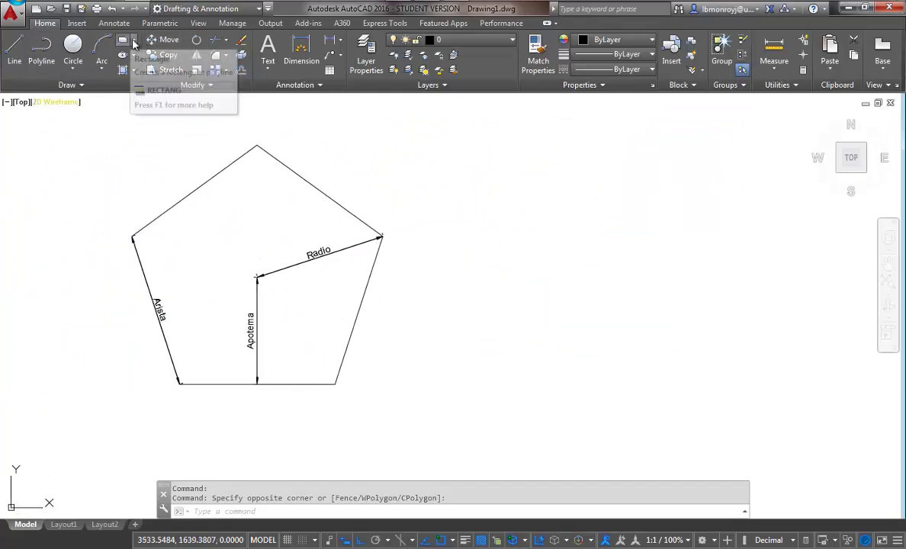
pyautogui.click(132, 42)
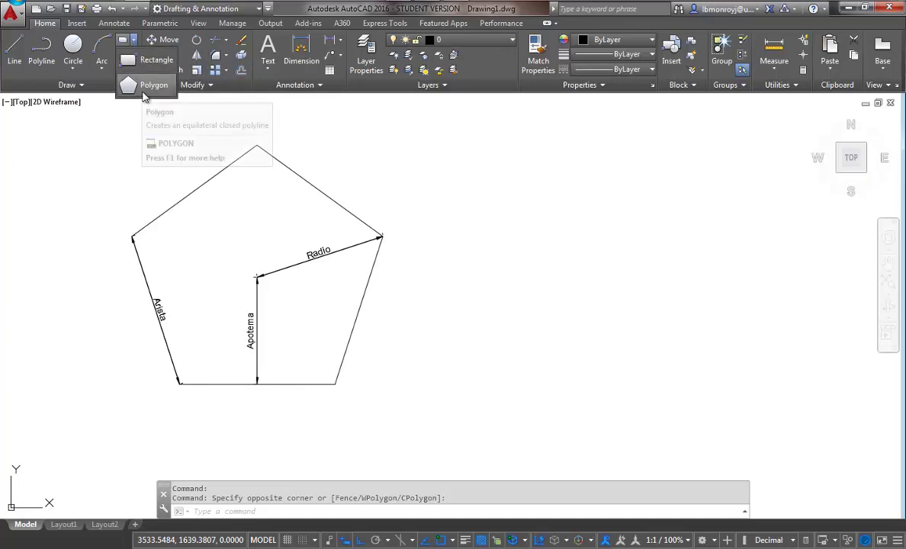
pyautogui.click(409, 515)
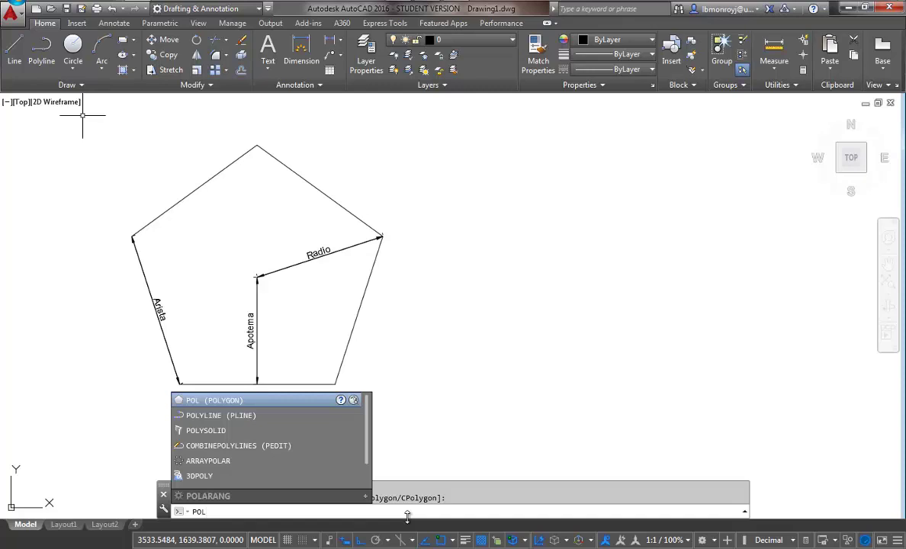
pyautogui.press('Return')
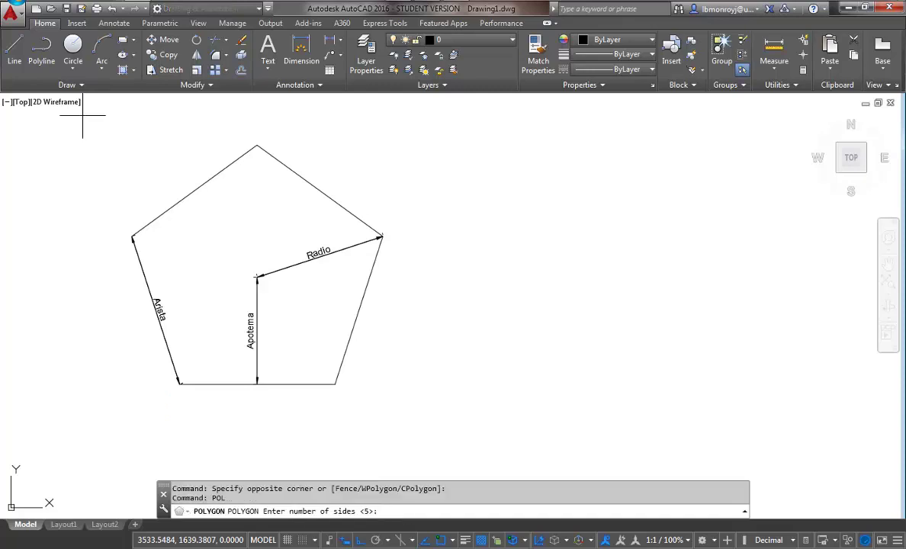
pyautogui.press('Escape')
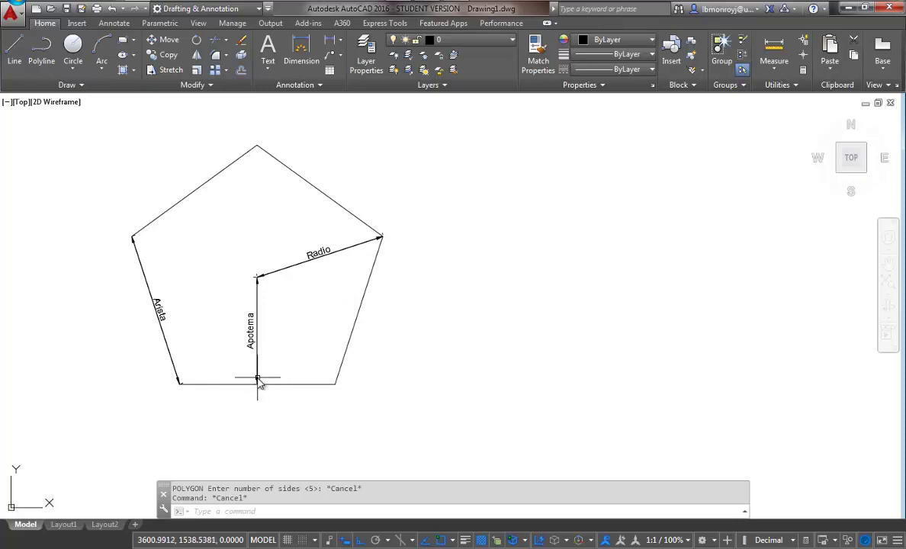
# - Draw a 9-sided polygon by edge, with Ortho off, from the pentagon's lower right vertex to its upper right vertex
pyautogui.click(134, 42)
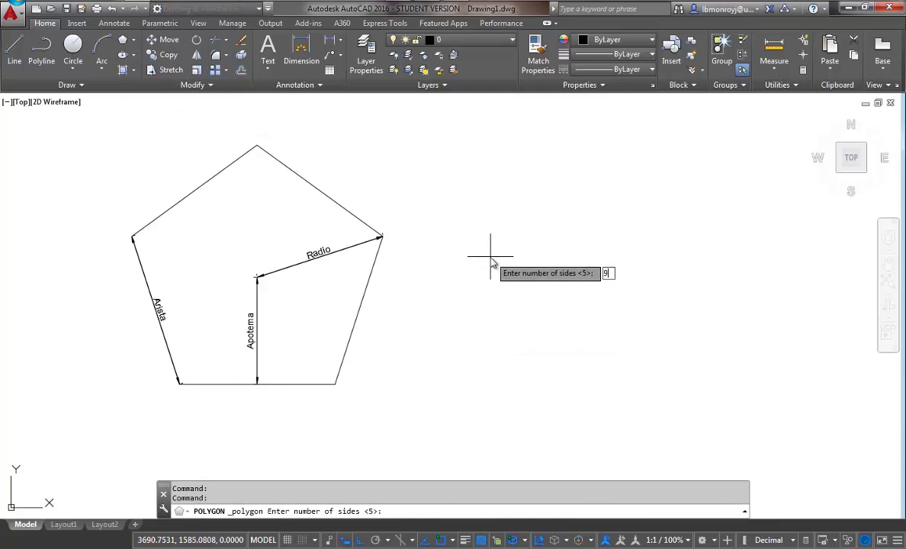
pyautogui.press('Return')
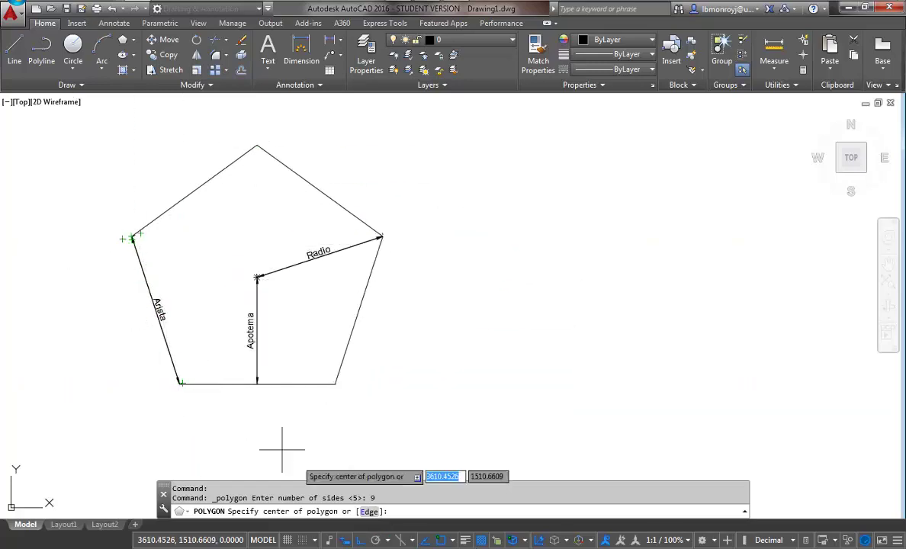
pyautogui.click(370, 511)
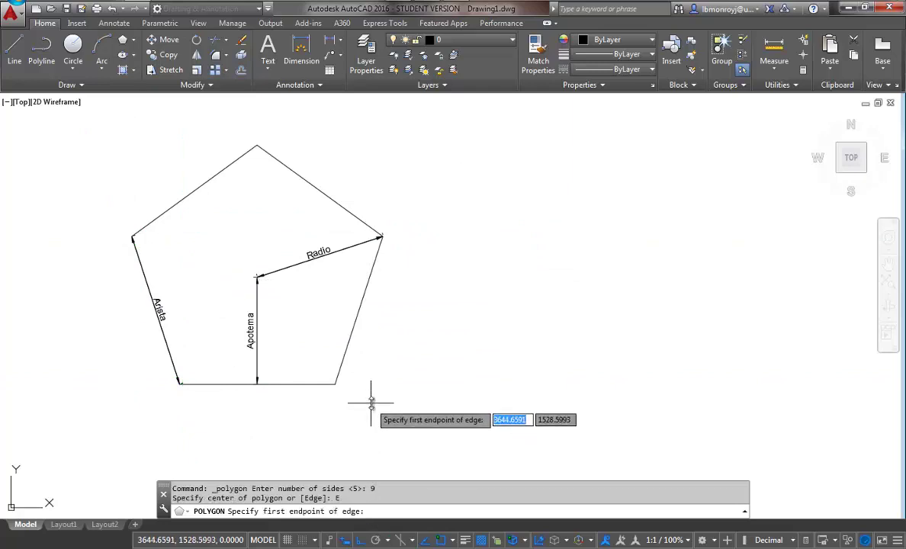
pyautogui.click(335, 384)
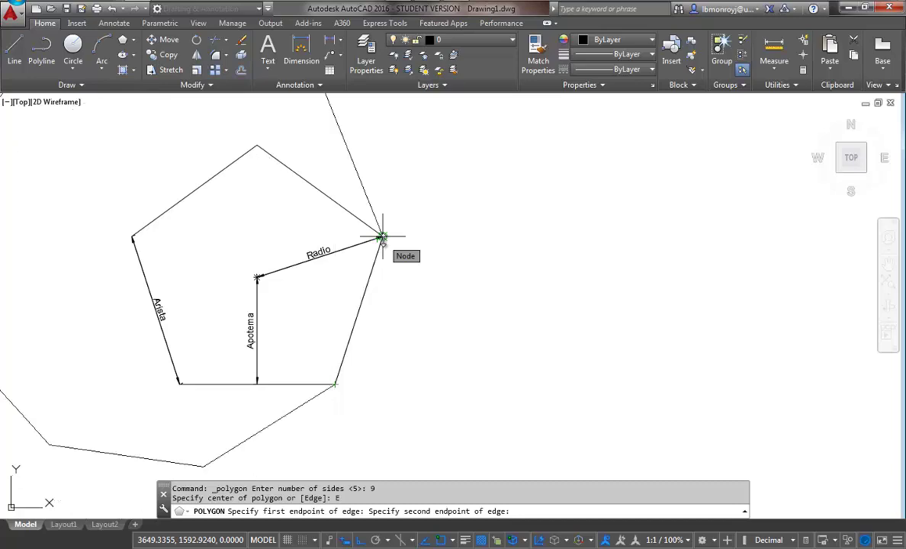
pyautogui.press('F8')
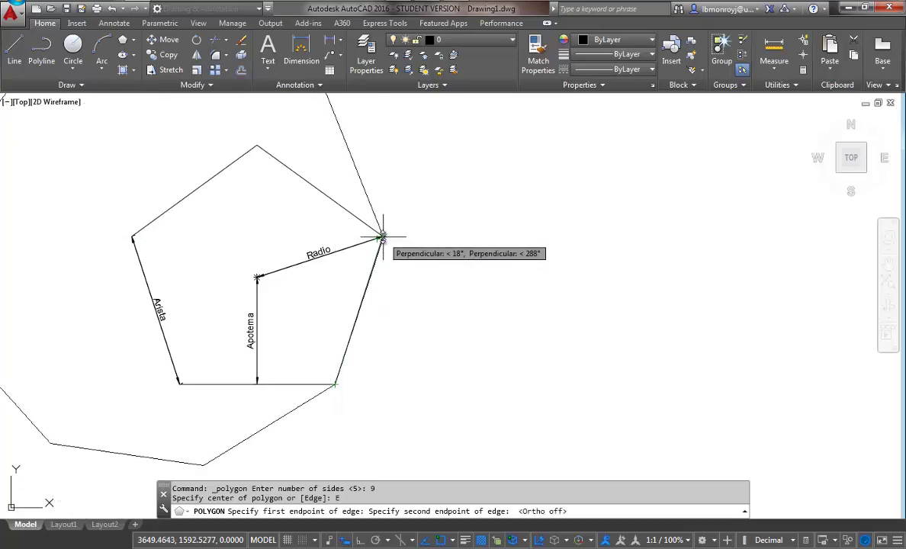
pyautogui.click(381, 237)
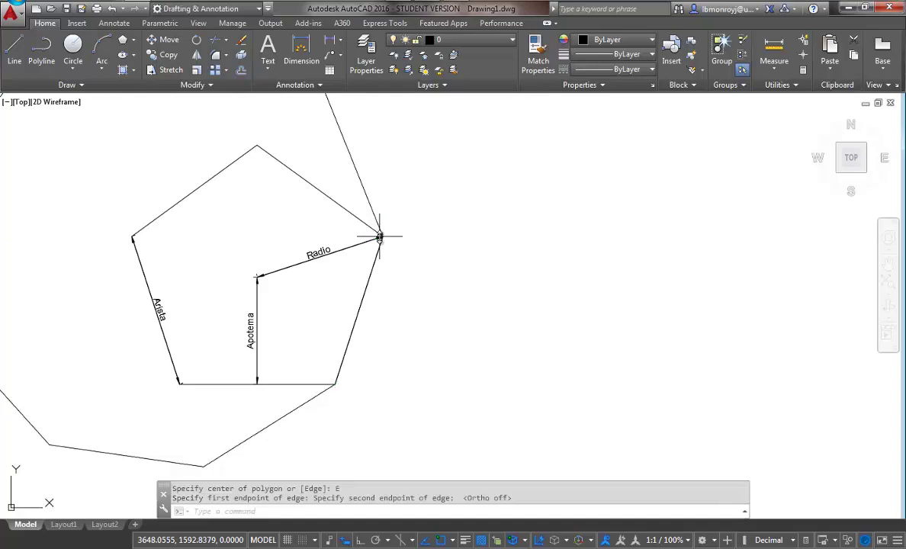
# - Draw another 9-sided polygon by edge, from the pentagon's lower right vertex to its upper left vertex
pyautogui.scroll(-4, 376, 303)
pyautogui.scroll(2, 378, 303)
pyautogui.moveTo(377, 302); pyautogui.dragTo(504, 331, button='middle')
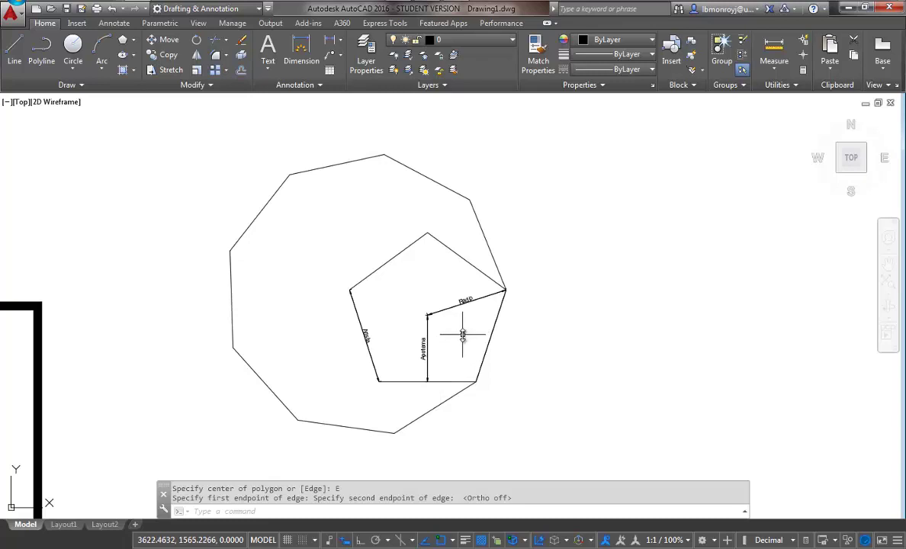
pyautogui.press('Return')
pyautogui.press('Return')
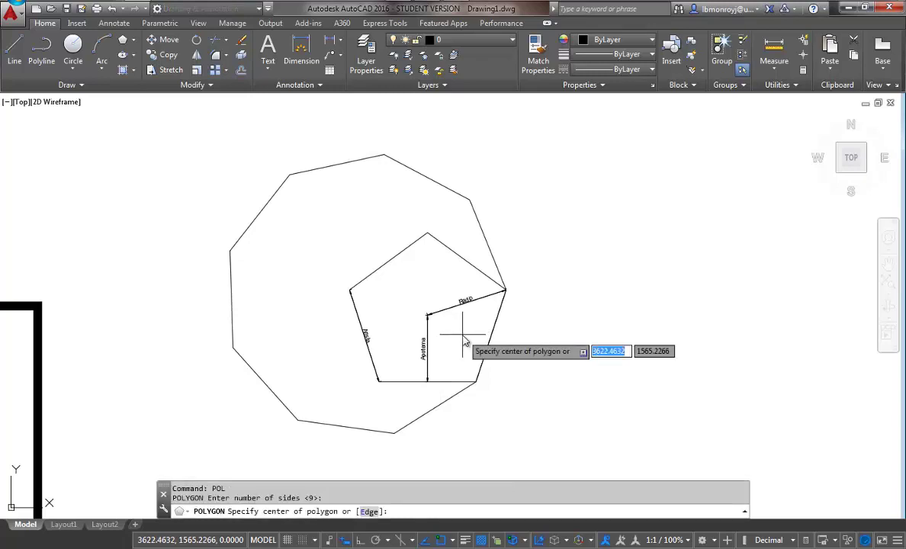
pyautogui.write('e')
pyautogui.press('Return')
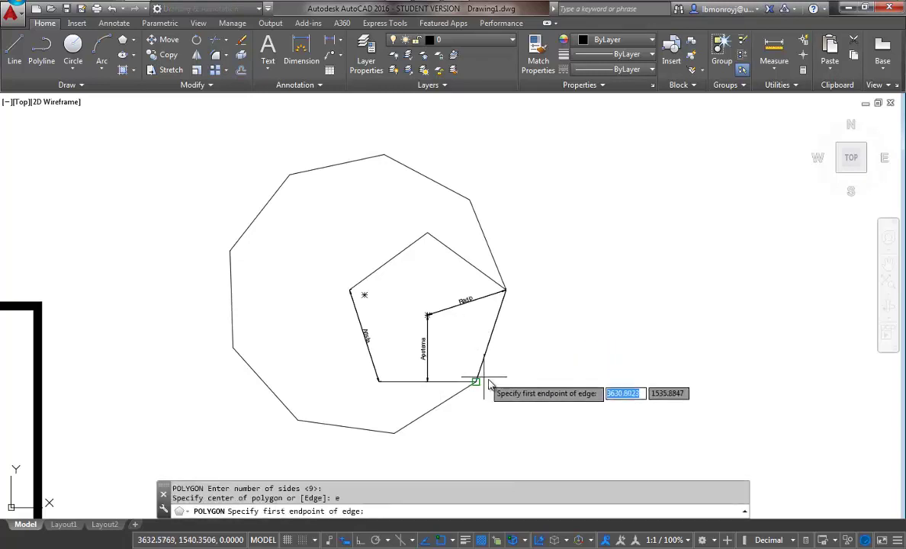
pyautogui.click(477, 382)
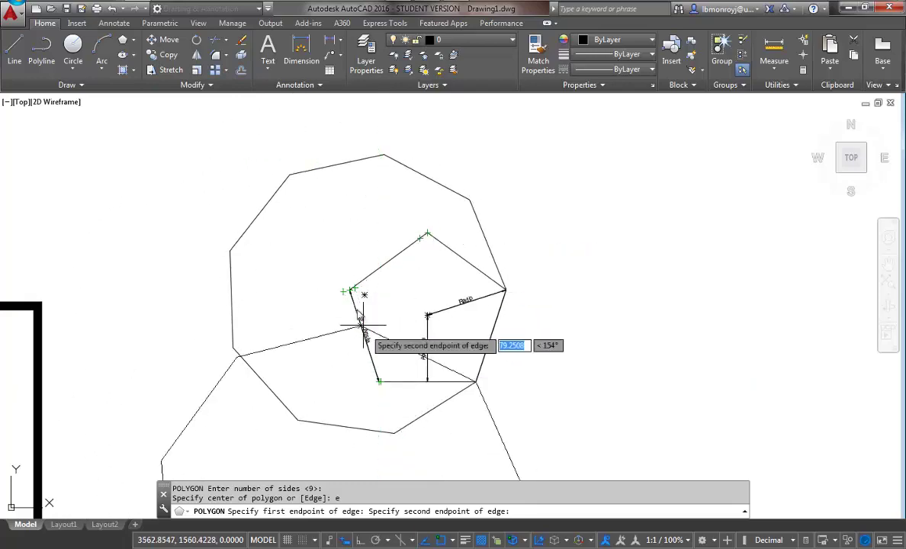
pyautogui.click(350, 291)
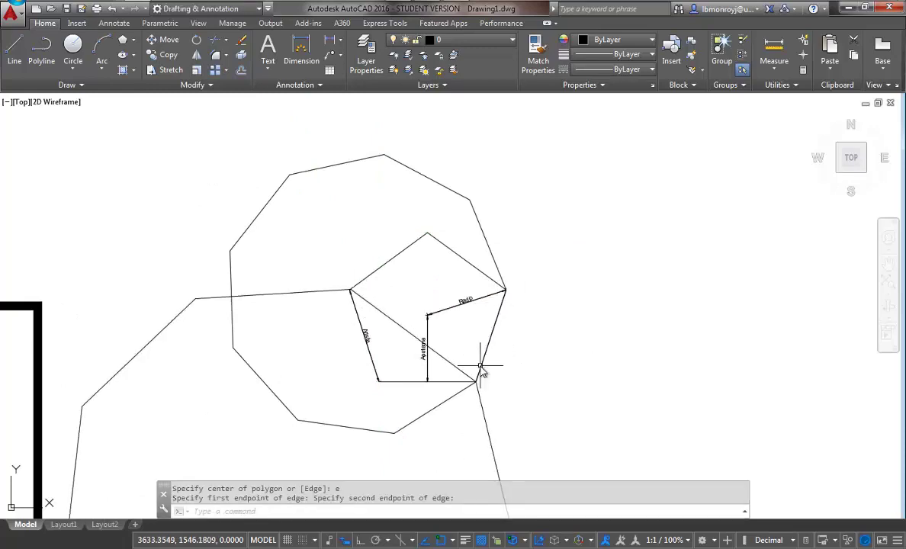
pyautogui.scroll(-4, 472, 358)
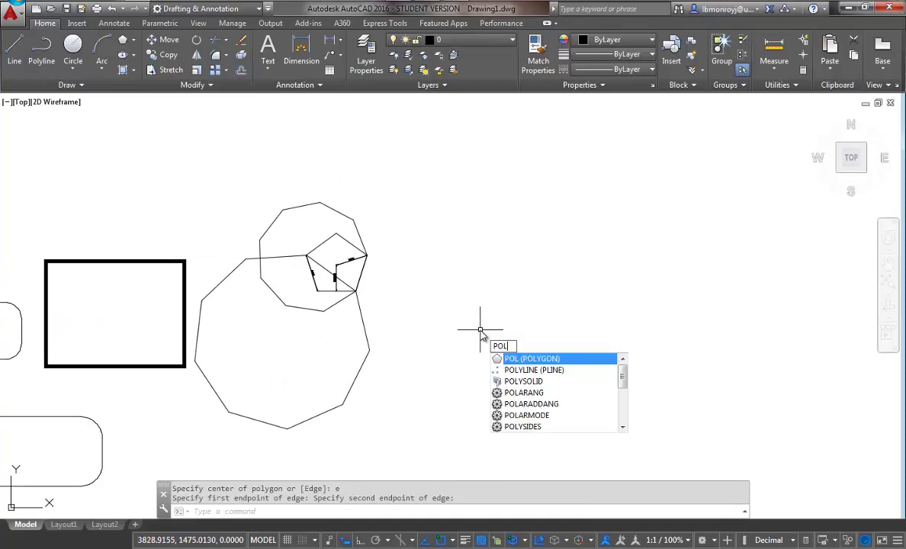
pyautogui.press('Down')
pyautogui.press('Down')
pyautogui.press('Down')
pyautogui.press('Down')
pyautogui.press('Escape')
pyautogui.press('Escape')
# - Draw an 8-sided polygon by center, inscribed in a circle, in the empty area to the right of the labelled pentagon
pyautogui.scroll(6, 333, 283)
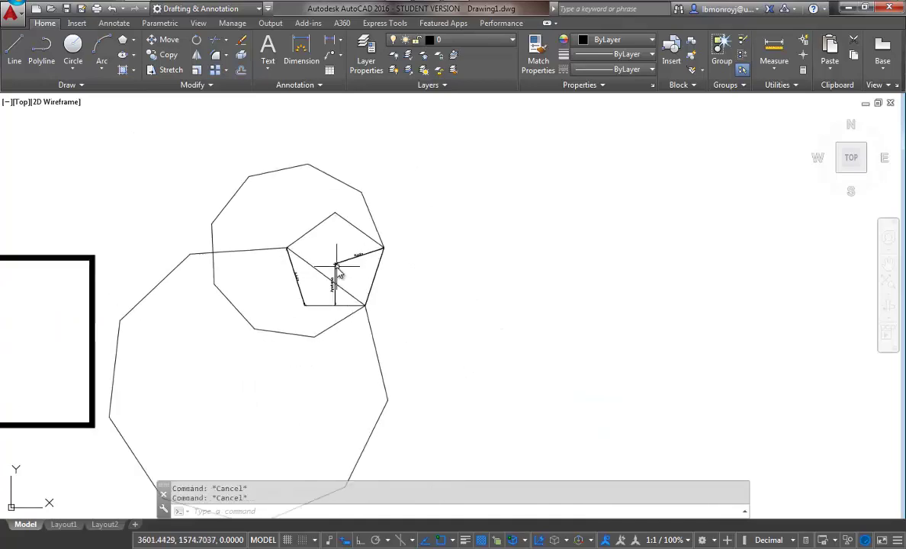
pyautogui.scroll(2, 368, 317)
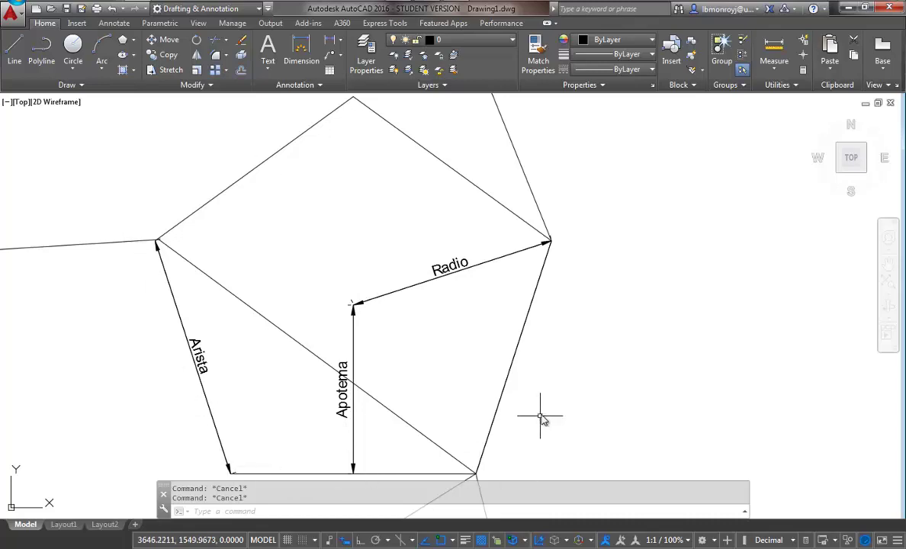
pyautogui.scroll(-6, 540, 417)
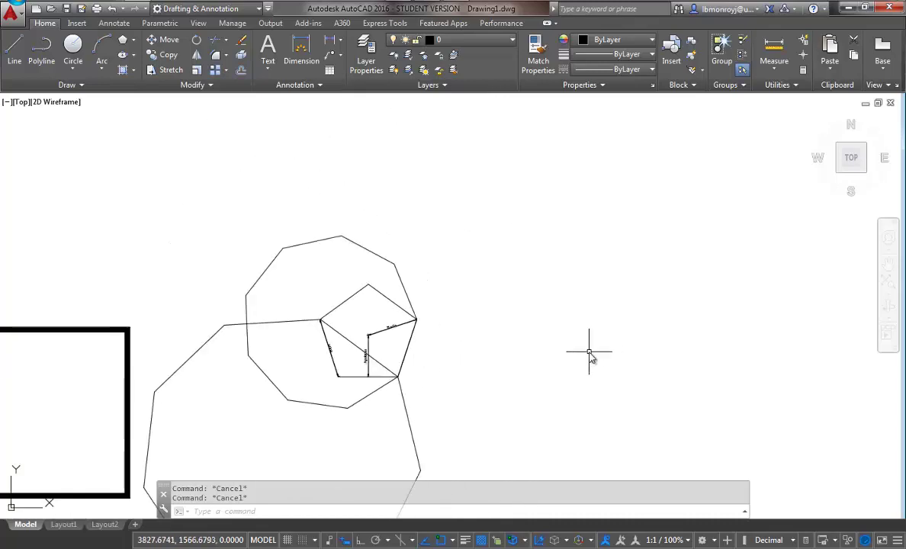
pyautogui.write('l')
pyautogui.press('Return')
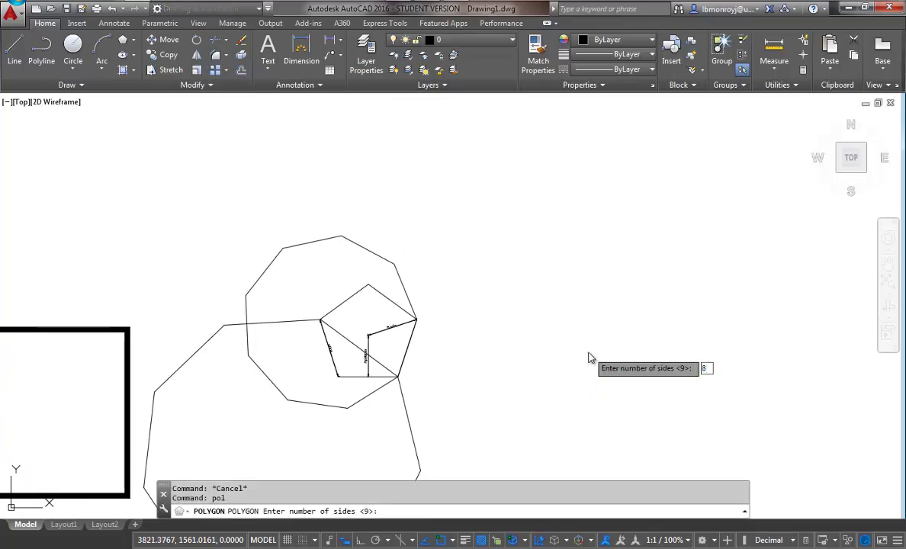
pyautogui.press('Return')
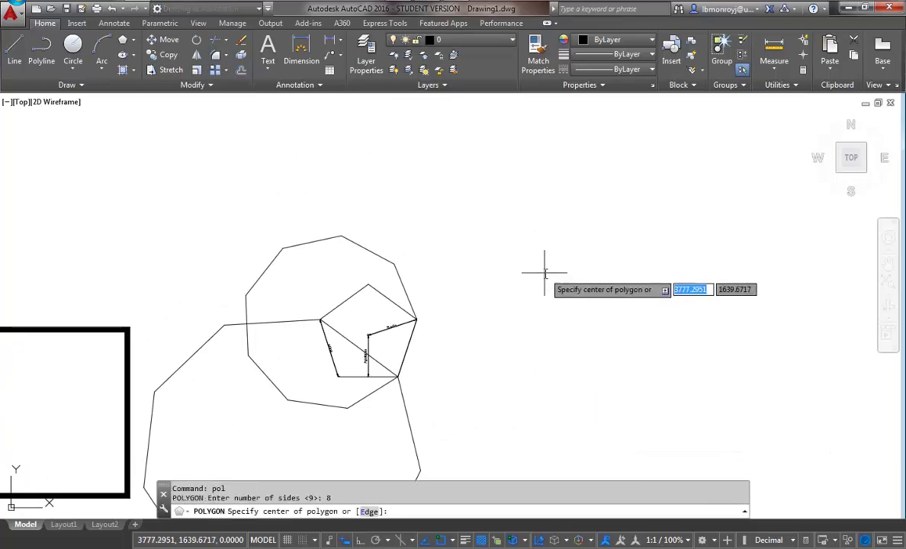
pyautogui.click(610, 266)
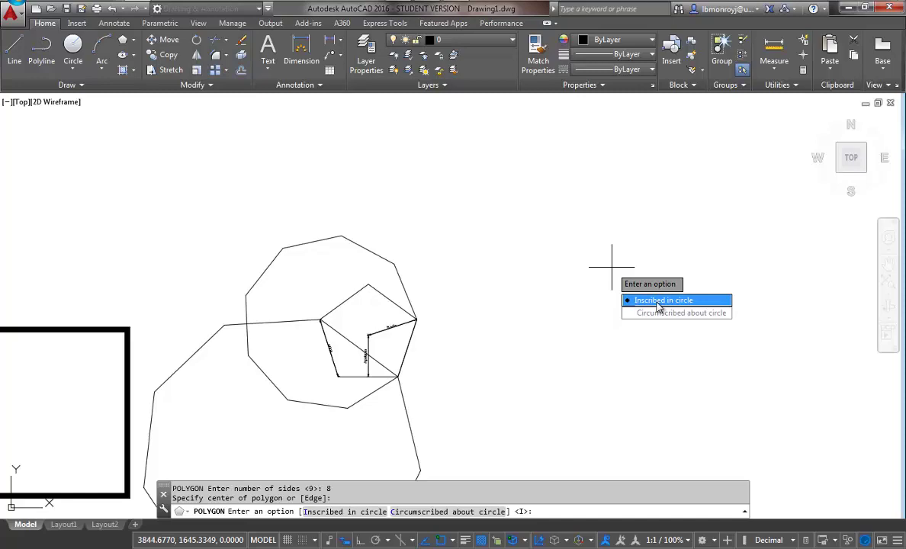
pyautogui.click(659, 301)
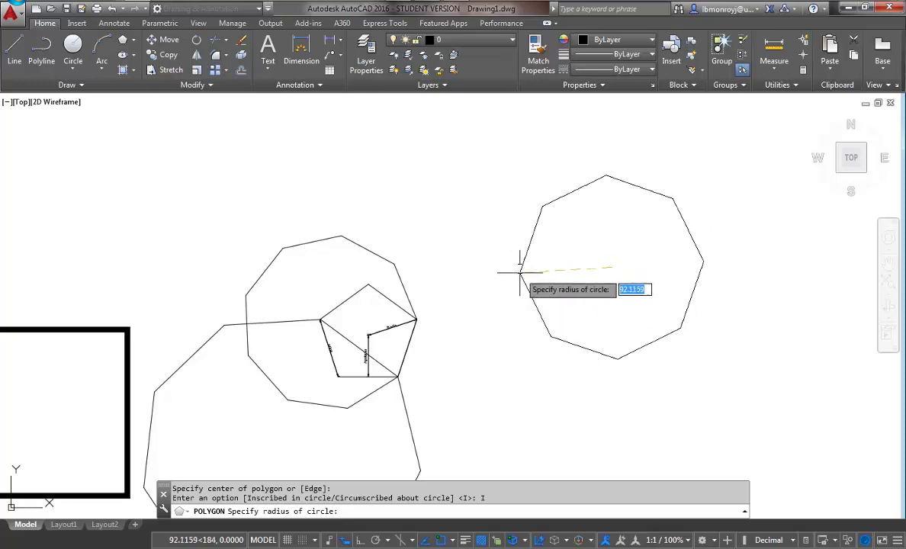
pyautogui.click(528, 248)
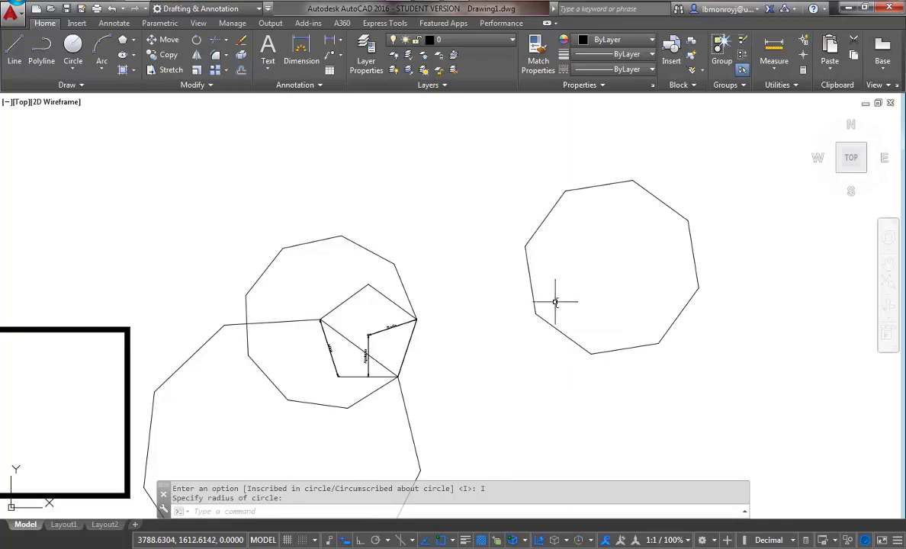
# - Draw a second 8-sided polygon inscribed in a circle of radius 50, sharing the center of the first octagon
pyautogui.press('Return')
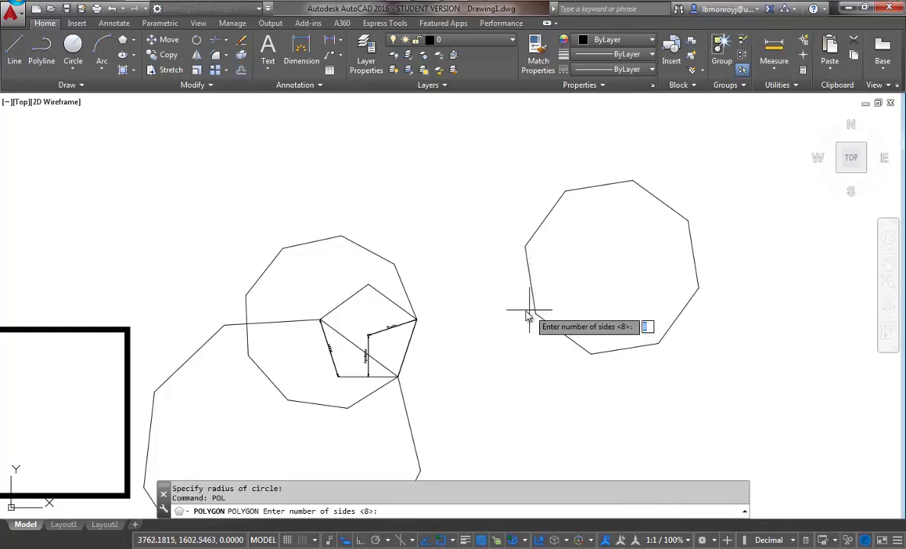
pyautogui.press('Return')
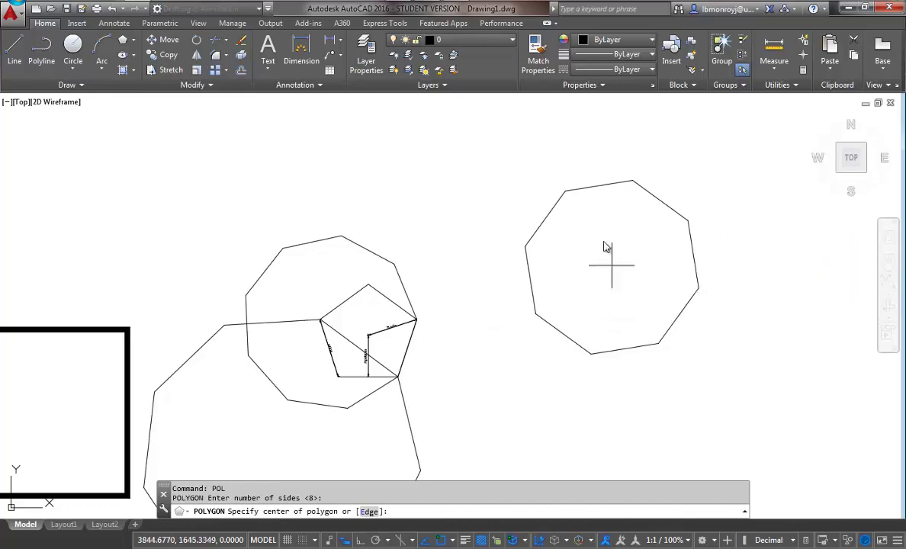
pyautogui.click(611, 267)
pyautogui.click(654, 300)
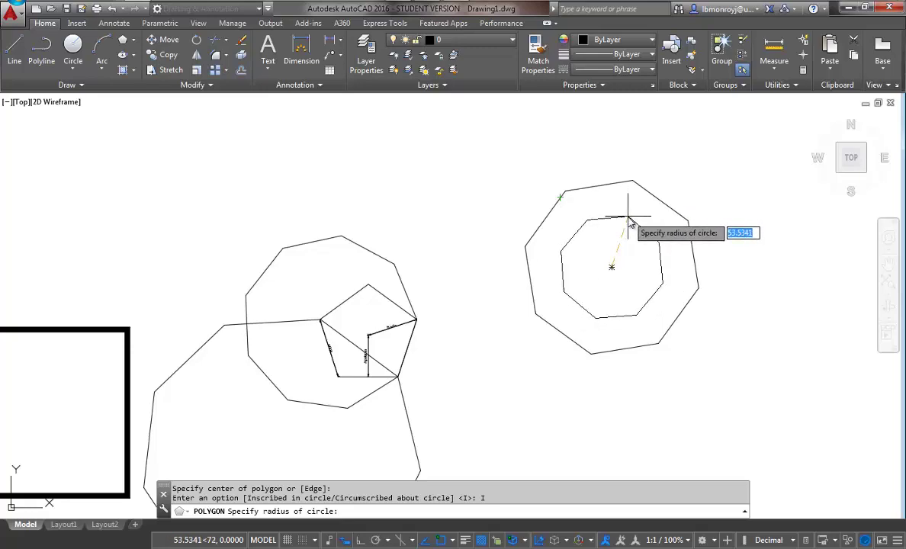
pyautogui.press('Return')
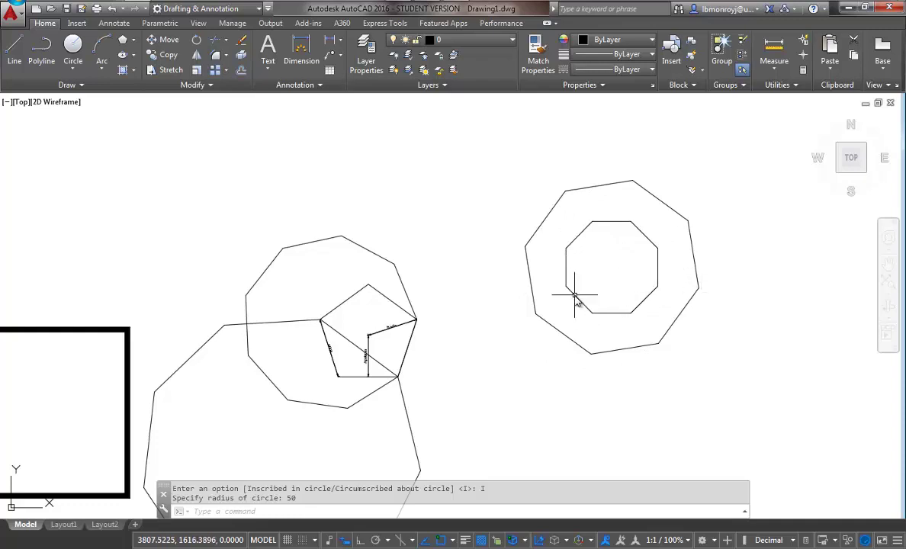
pyautogui.press('Escape')
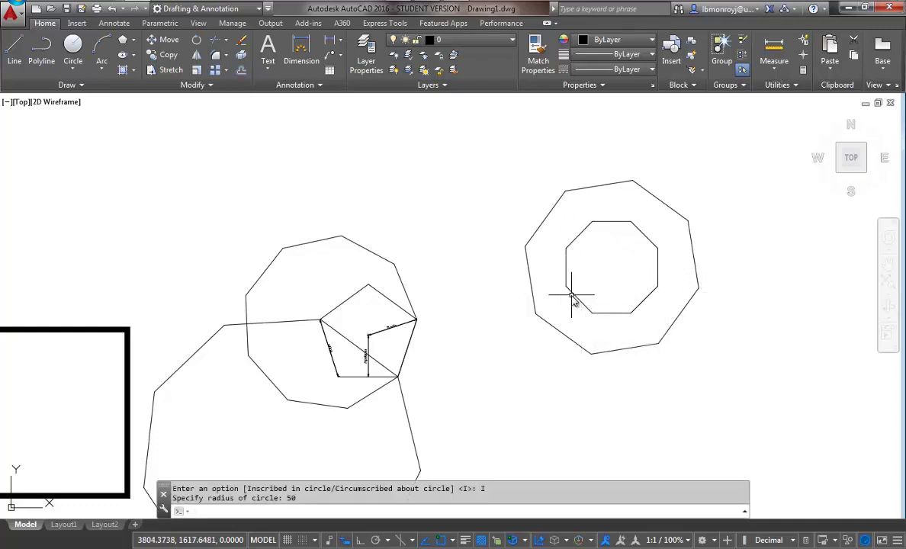
# - Draw a 12-sided polygon circumscribed about a circle with a radius of about 114, centered above the labelled pentagon
pyautogui.write('QUICKCALC')
pyautogui.press('Return')
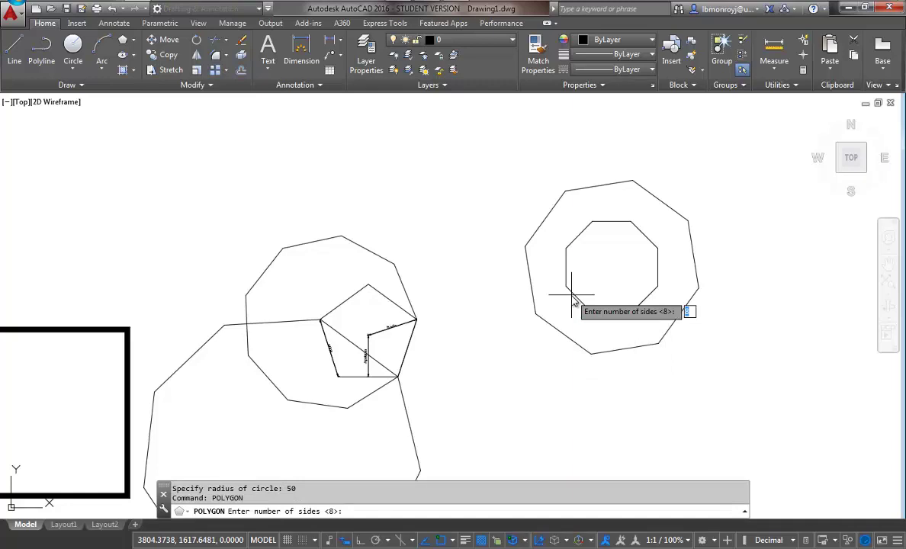
pyautogui.press('Return')
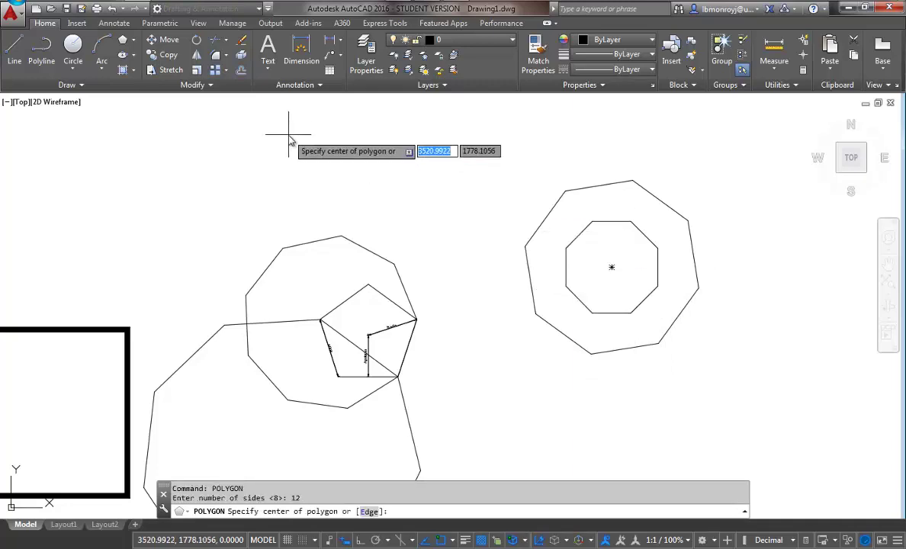
pyautogui.click(421, 142)
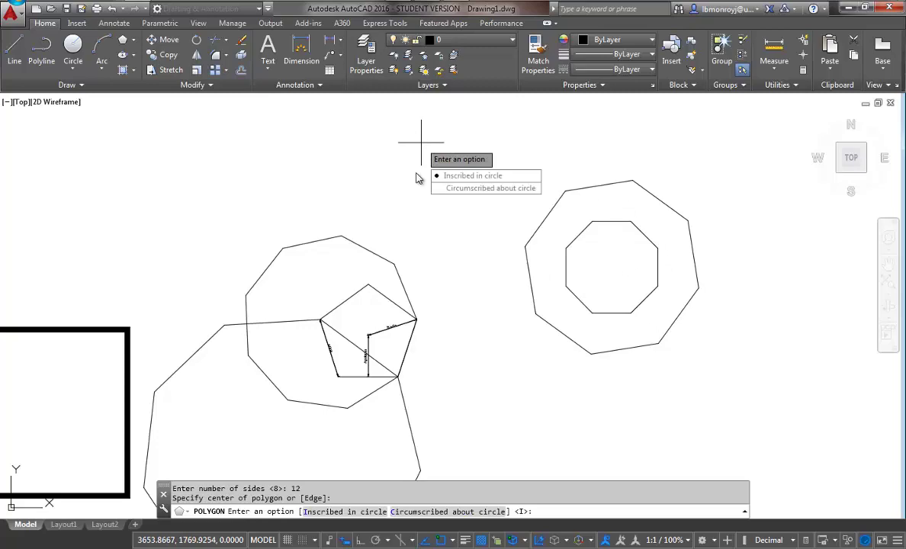
pyautogui.click(461, 189)
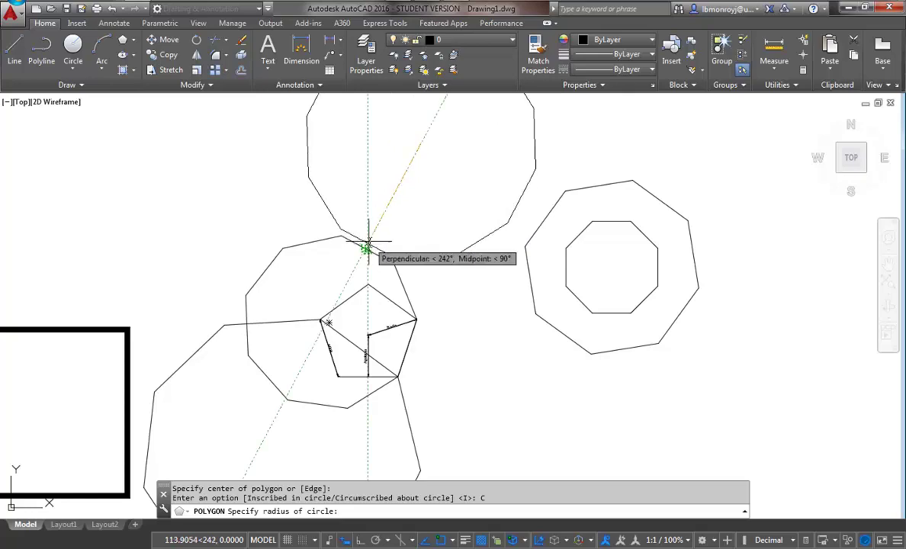
pyautogui.click(367, 245)
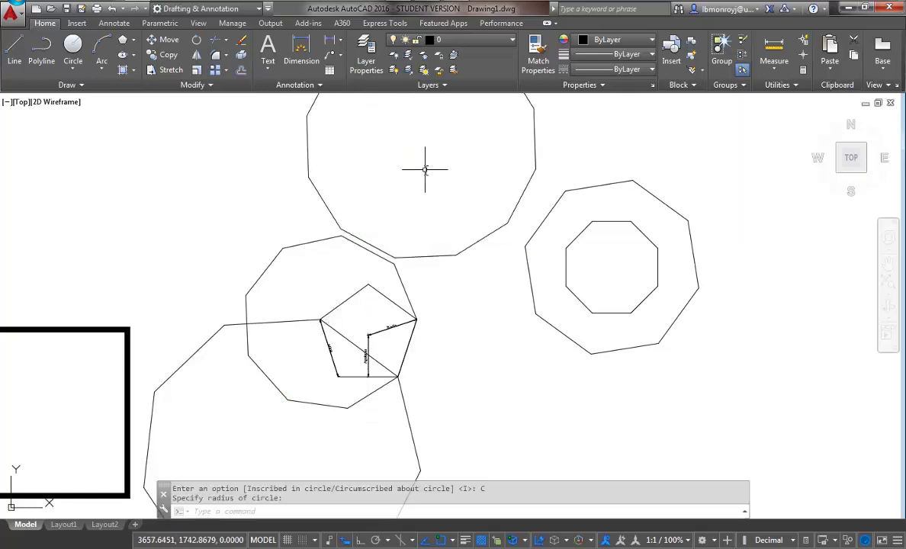
# - Select the 12-sided polygon and the uppermost plain rectangle in turn to inspect each as one object, clearing each selection
pyautogui.scroll(-3, 422, 206)
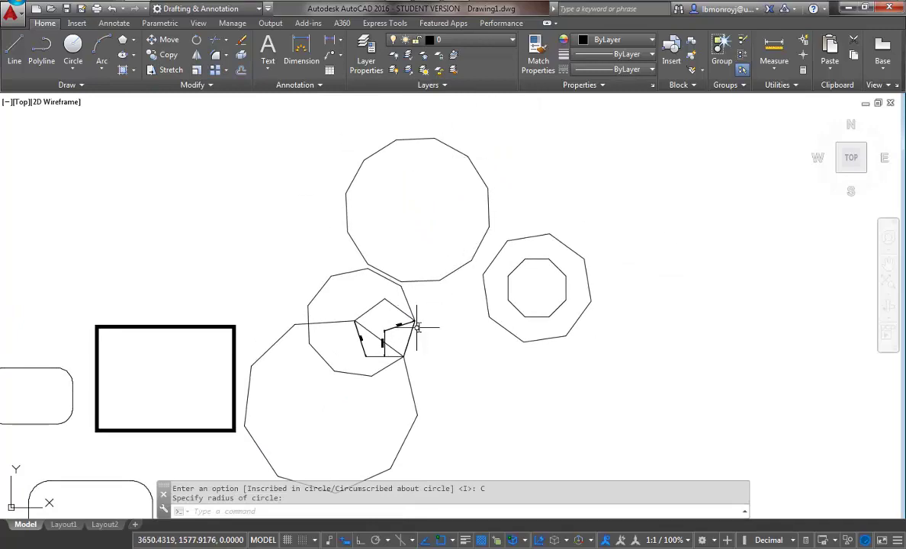
pyautogui.scroll(2, 418, 327)
pyautogui.scroll(-4, 418, 326)
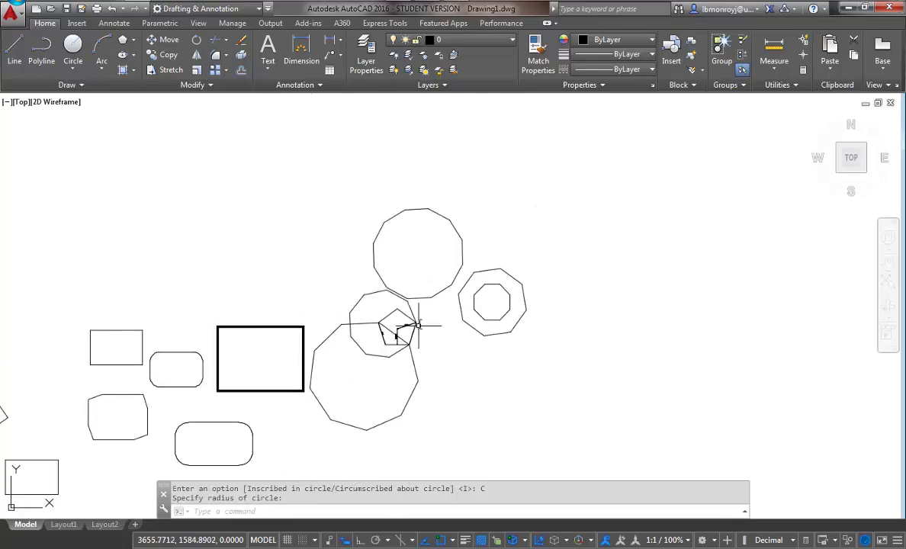
pyautogui.moveTo(418, 326)
pyautogui.mouseDown(button='middle')
pyautogui.moveTo(460, 246)
pyautogui.moveTo(497, 229)
pyautogui.mouseUp(button='middle')
pyautogui.click(503, 221)
pyautogui.click(503, 221)
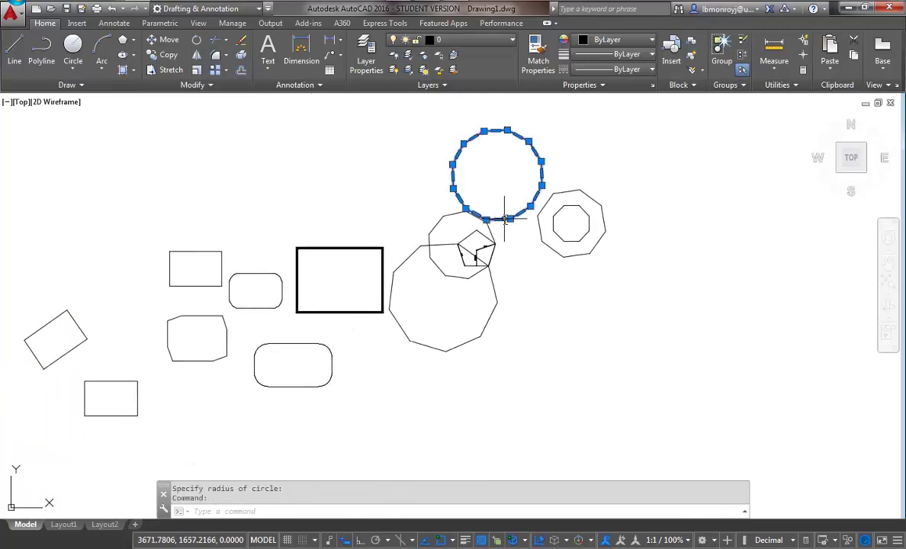
pyautogui.moveTo(511, 220)
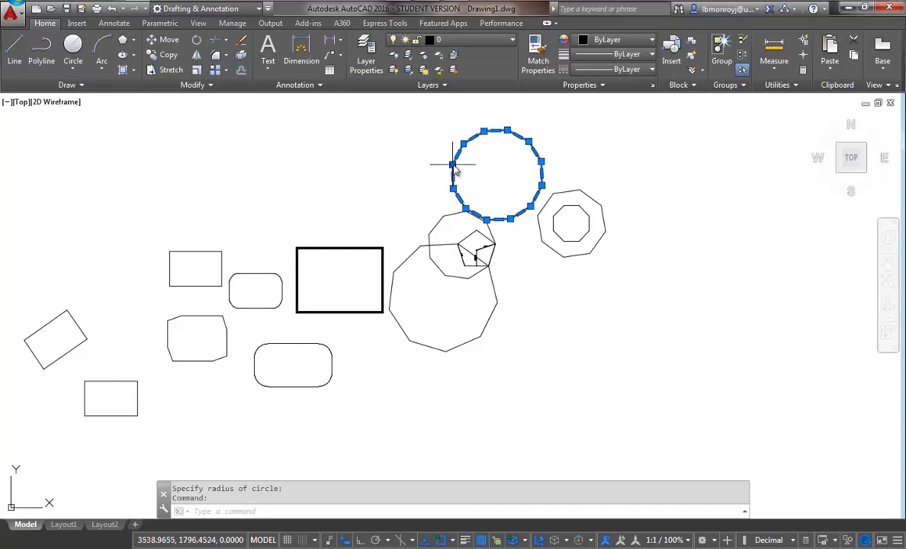
pyautogui.press('Escape')
pyautogui.press('Escape')
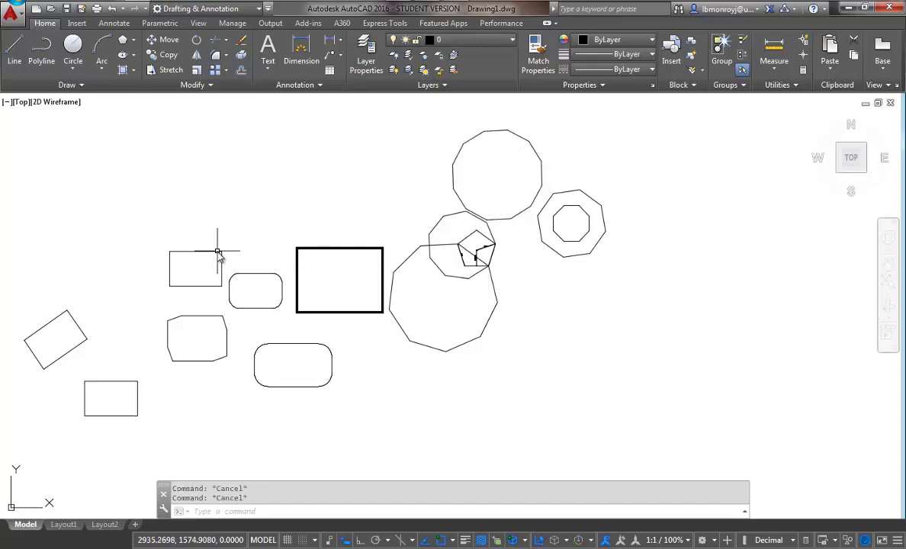
pyautogui.click(222, 260)
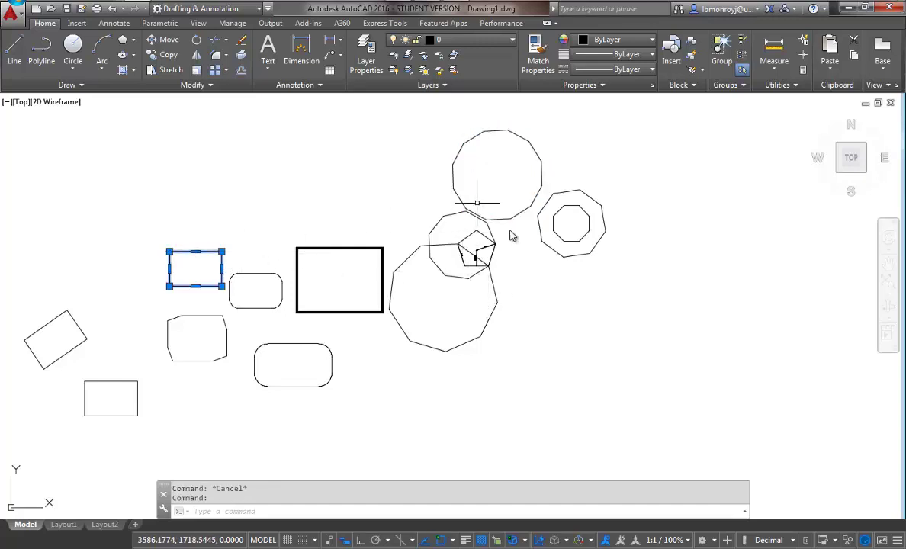
pyautogui.press('Escape')
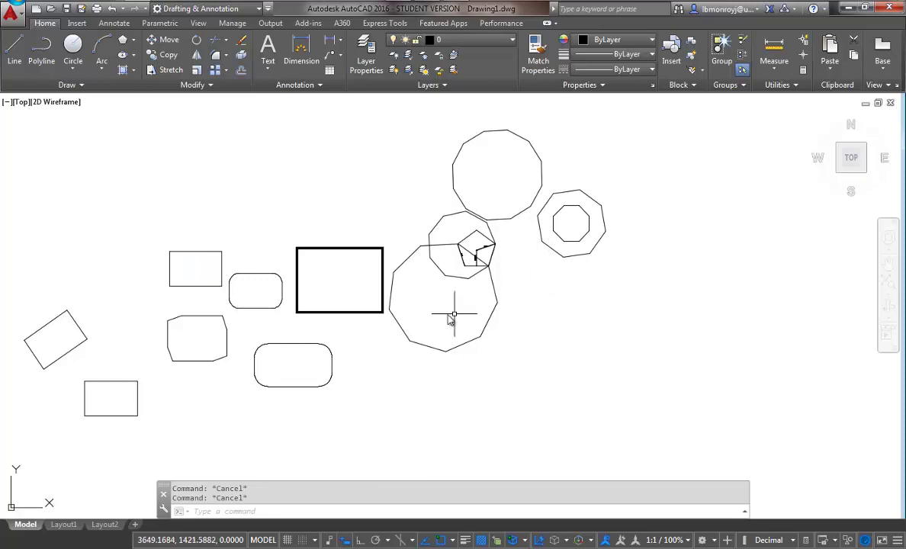
# - Draw two separate lines that cross each other to the right of the polygons, the second about 1054 units long
pyautogui.scroll(-2, 483, 324)
pyautogui.moveTo(465, 313); pyautogui.dragTo(330, 241, button='middle')
pyautogui.click(14, 48)
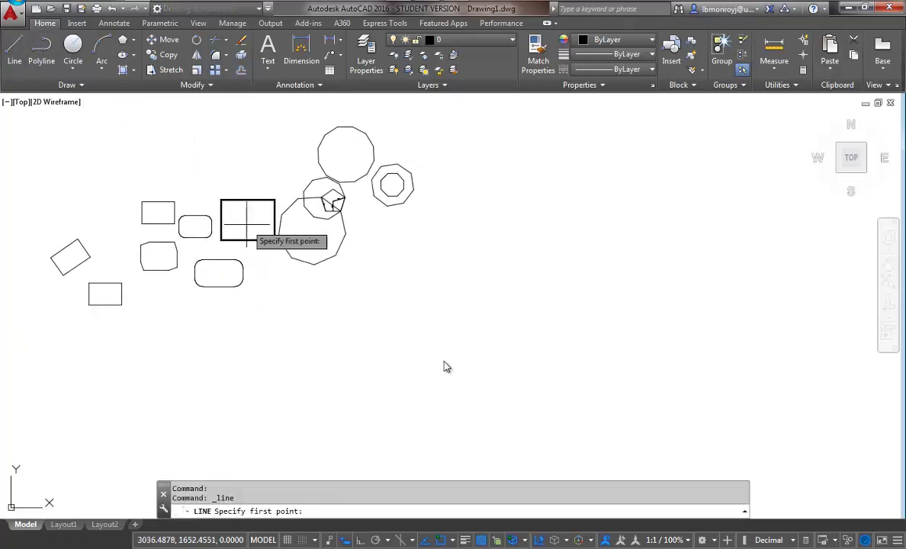
pyautogui.click(451, 244)
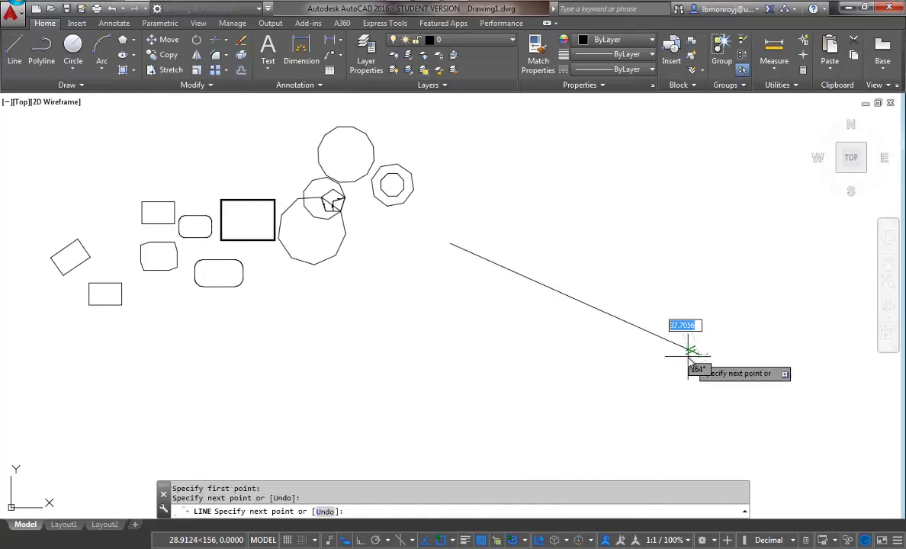
pyautogui.click(698, 354)
pyautogui.press('Return')
pyautogui.press('Return')
pyautogui.click(659, 222)
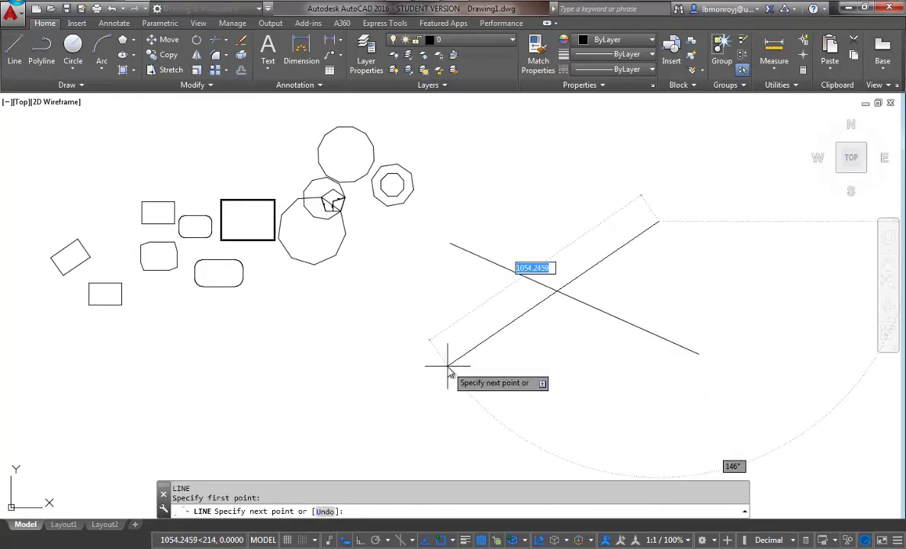
pyautogui.click(448, 366)
pyautogui.press('Escape')
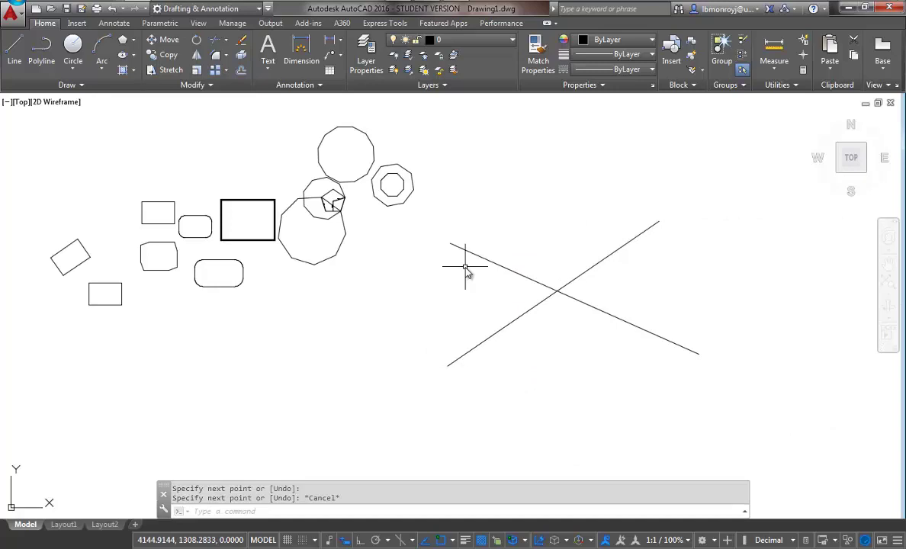
# - Draw a single slanted line in the empty area below the rectangles
pyautogui.click(14, 47)
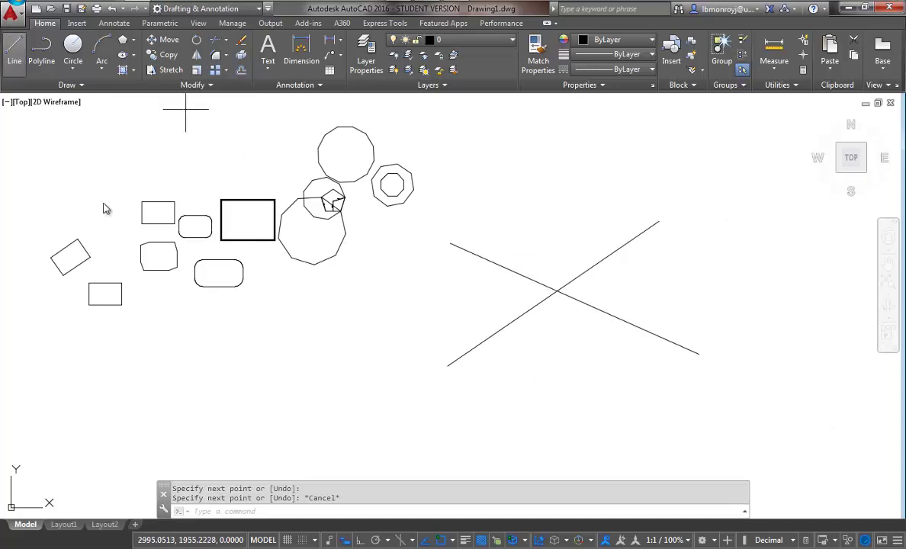
pyautogui.click(219, 416)
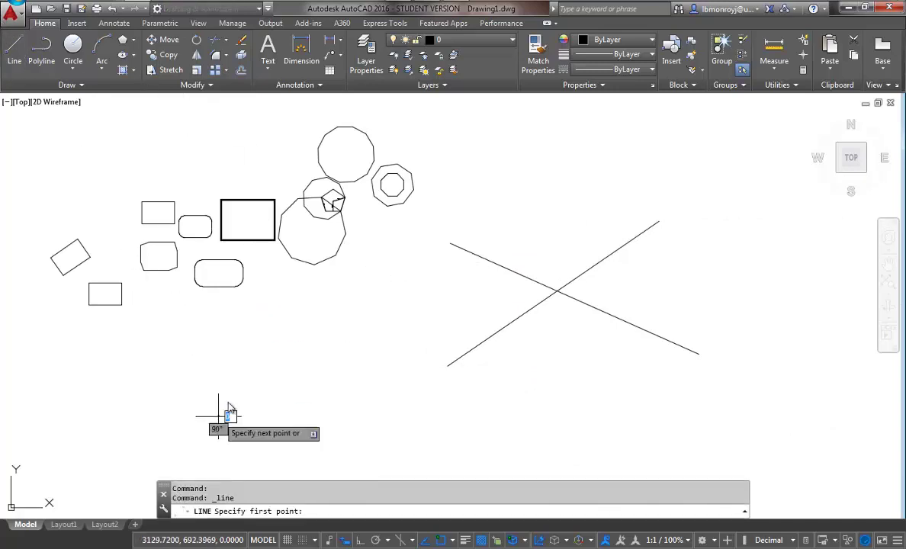
pyautogui.click(319, 344)
pyautogui.press('Escape')
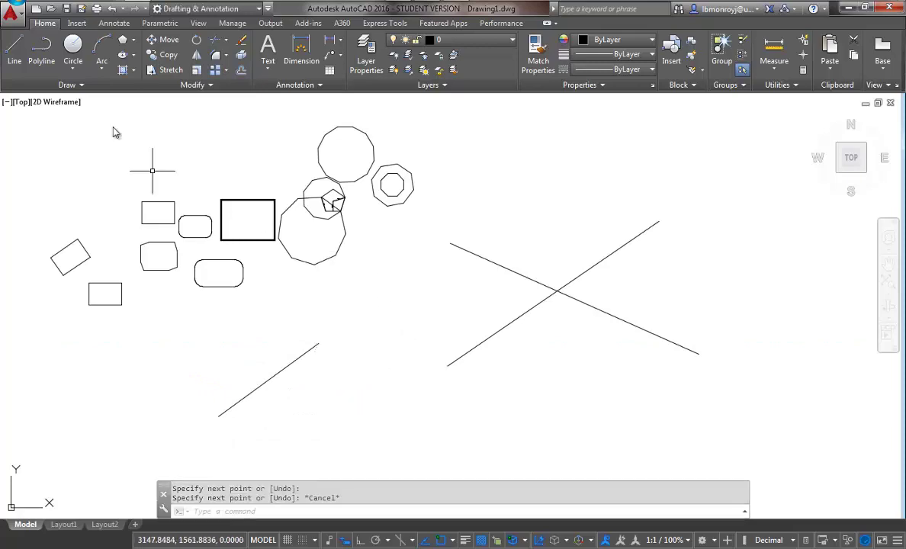
# - Draw a closed triangle from three connected lines in the empty area below the rectangles, left of the single slanted line
pyautogui.click(13, 47)
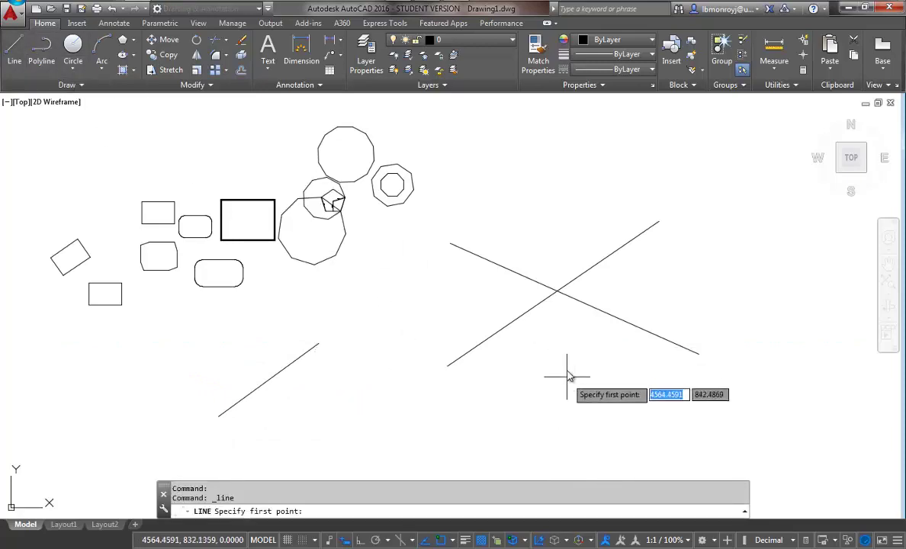
pyautogui.moveTo(572, 369)
pyautogui.mouseDown(button='middle')
pyautogui.moveTo(583, 327)
pyautogui.moveTo(674, 328)
pyautogui.mouseUp(button='middle')
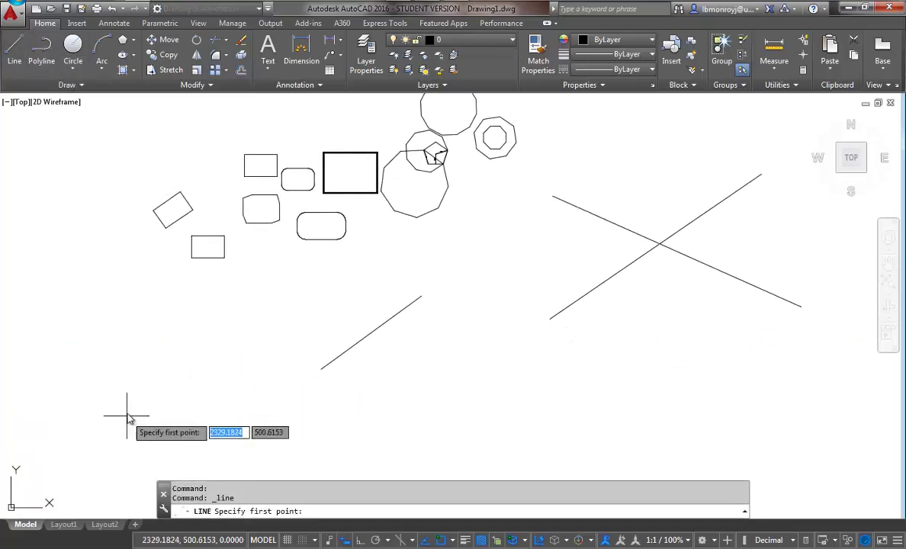
pyautogui.click(126, 416)
pyautogui.click(236, 287)
pyautogui.click(292, 471)
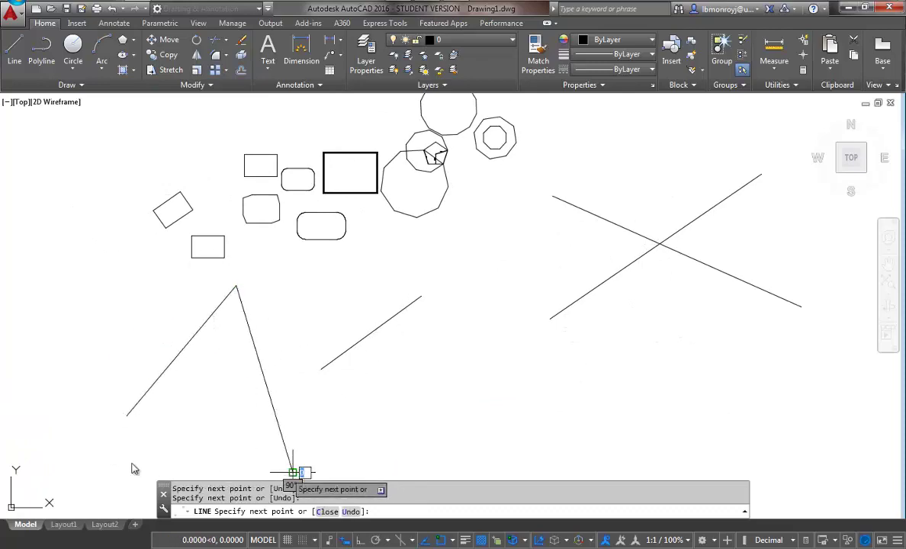
pyautogui.click(126, 416)
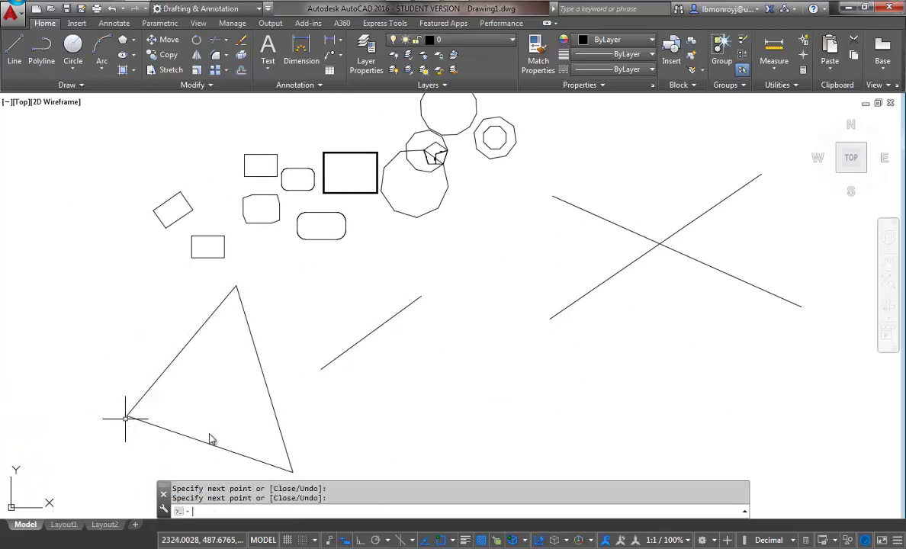
pyautogui.press('Return')
# - Draw a second closed triangle from three connected lines below the crossing lines, ending at its starting point
pyautogui.press('Return')
pyautogui.click(502, 435)
pyautogui.click(599, 342)
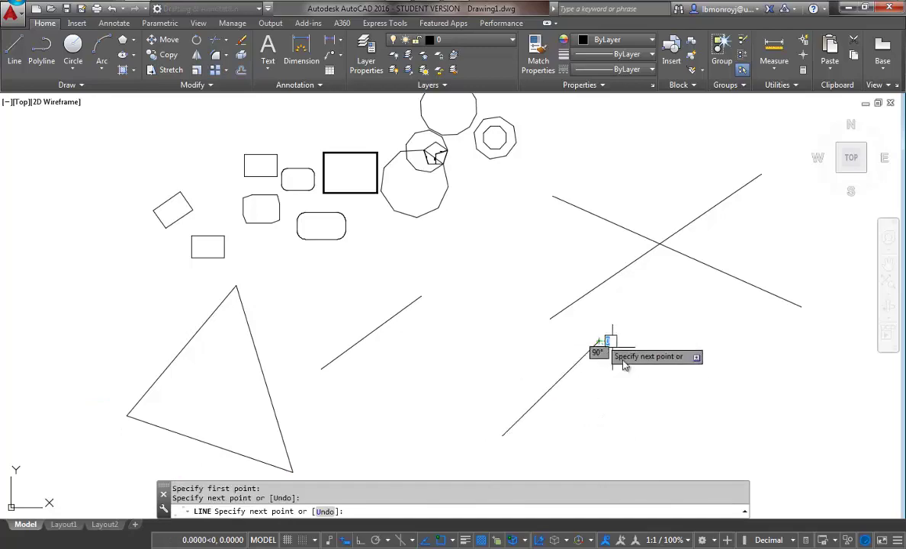
pyautogui.click(689, 473)
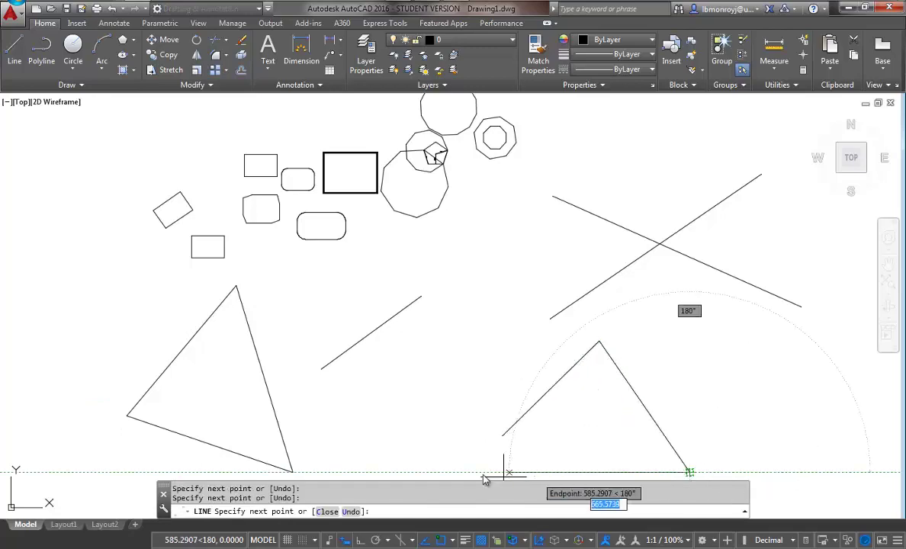
pyautogui.click(502, 437)
pyautogui.press('Escape')
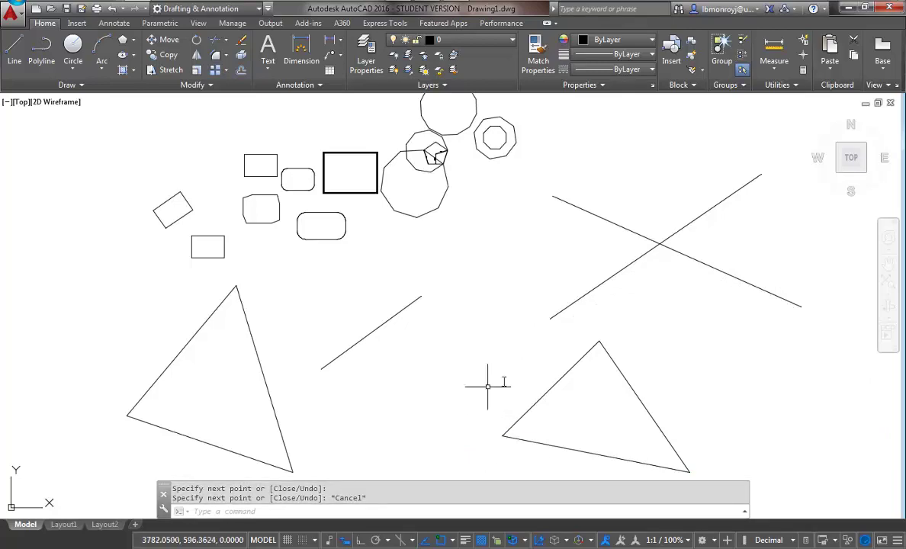
# - Draw a center-radius circle from the 12-sided polygon's center, large enough to enclose the polygon closely
pyautogui.click(73, 68)
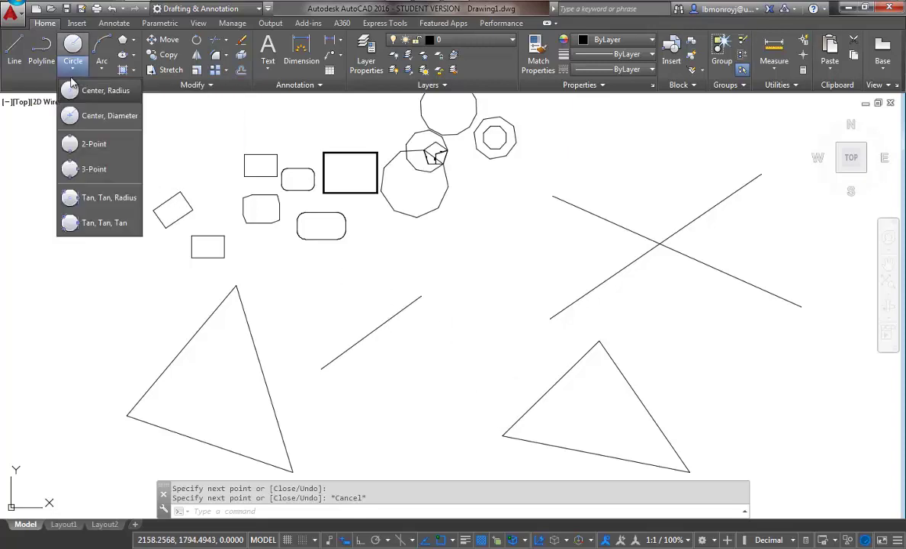
pyautogui.click(116, 93)
pyautogui.moveTo(418, 268); pyautogui.dragTo(397, 335, button='middle')
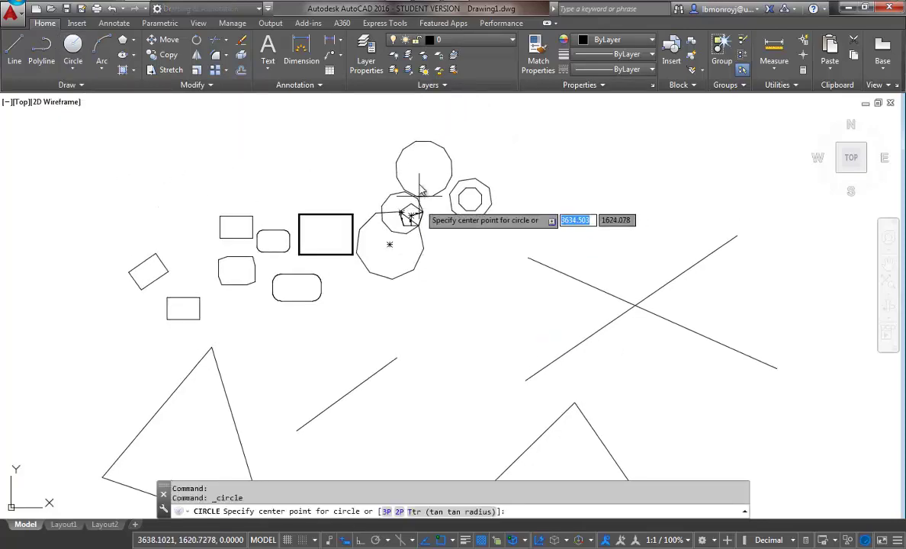
pyautogui.scroll(-2, 420, 193)
pyautogui.scroll(4, 419, 195)
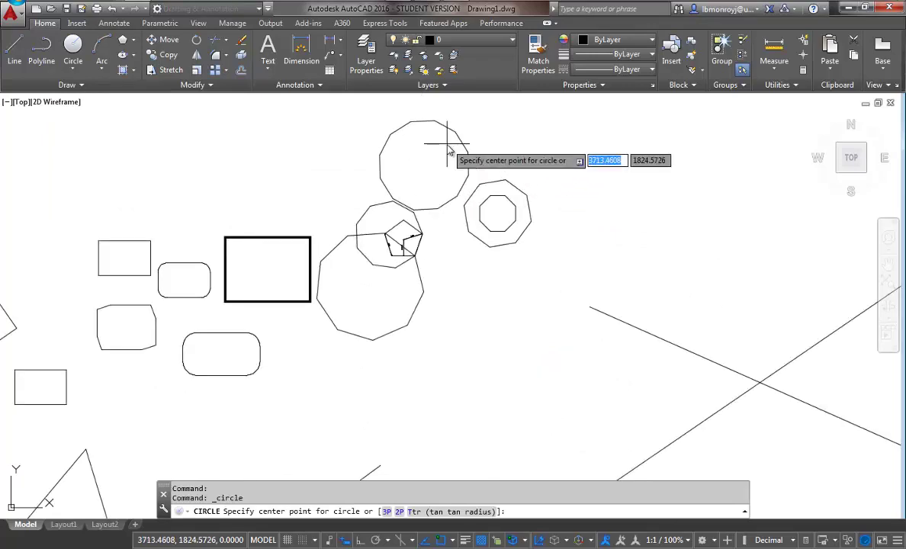
pyautogui.click(424, 164)
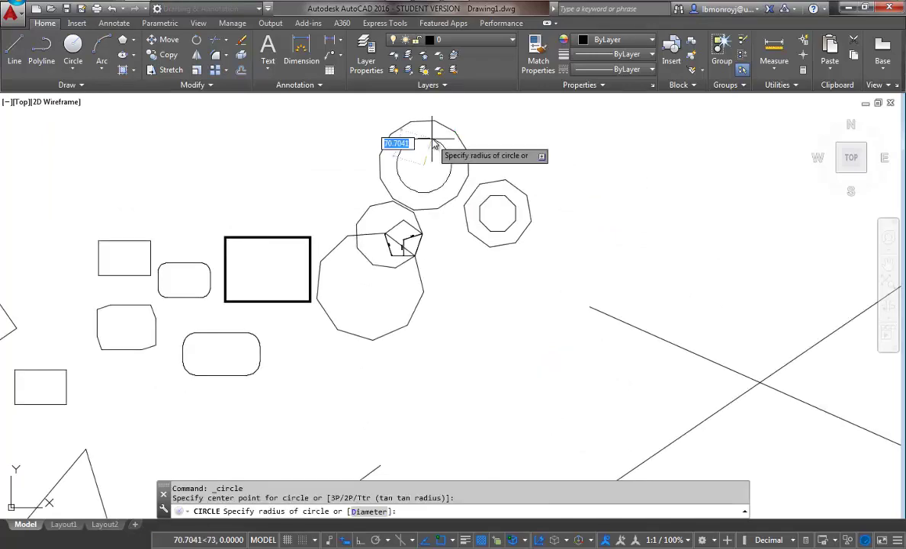
pyautogui.click(436, 120)
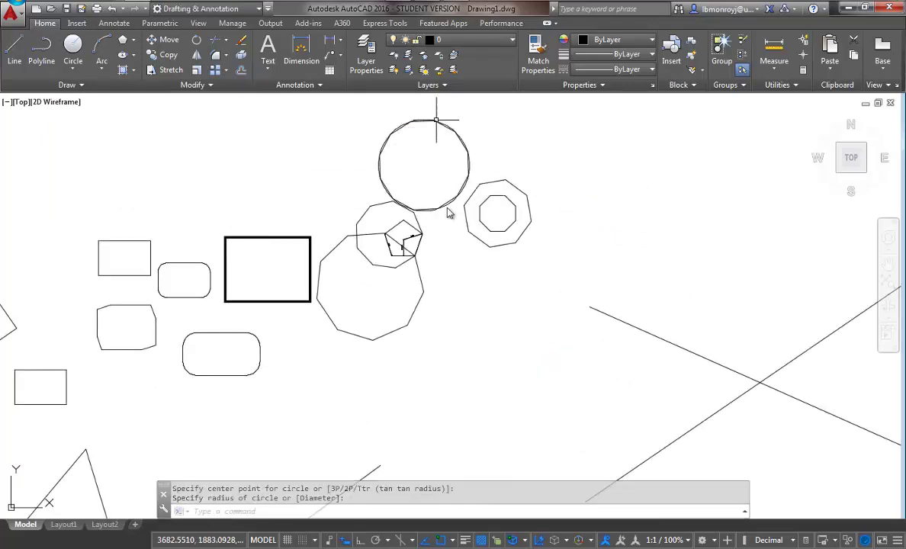
# - Draw two concentric center-diameter circles at the center of the inner octagon, about 46 and exactly 125 in diameter
pyautogui.scroll(-3, 438, 122)
pyautogui.scroll(6, 443, 126)
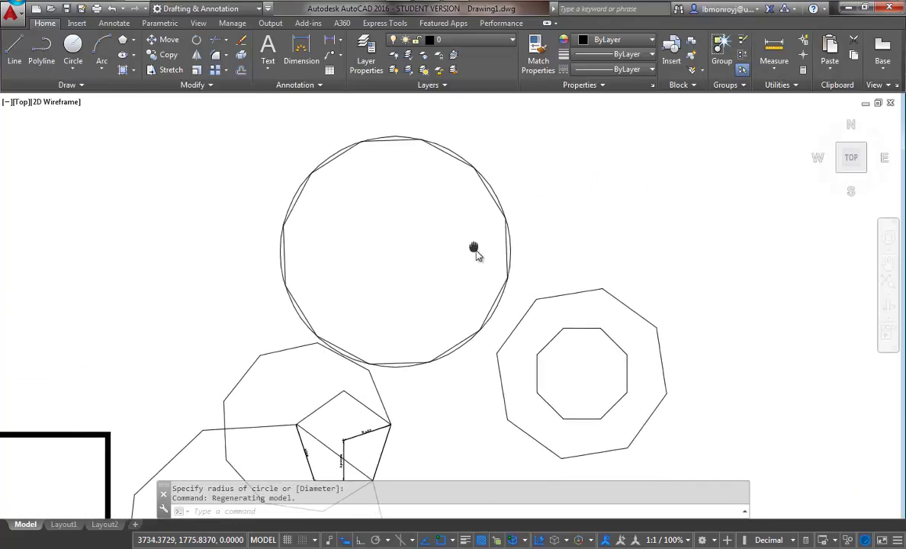
pyautogui.moveTo(473, 252); pyautogui.dragTo(502, 222, button='middle')
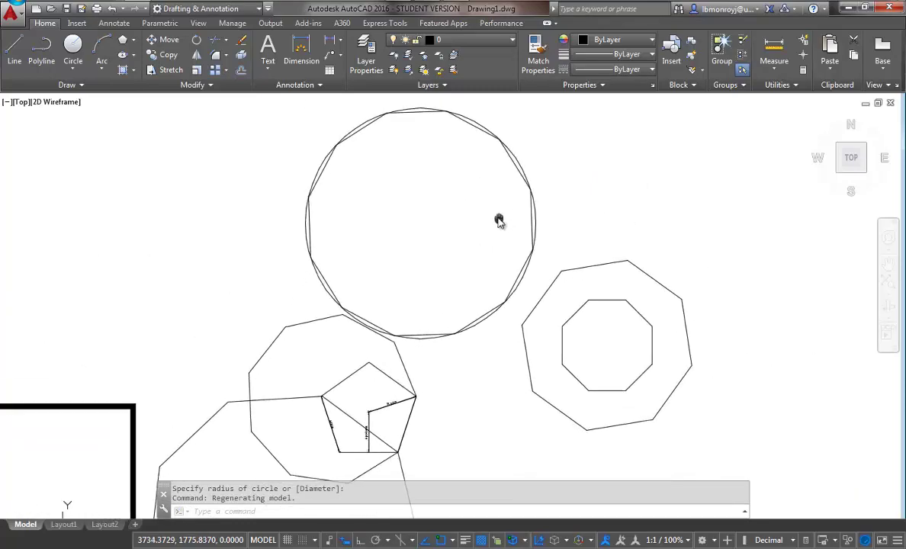
pyautogui.click(73, 67)
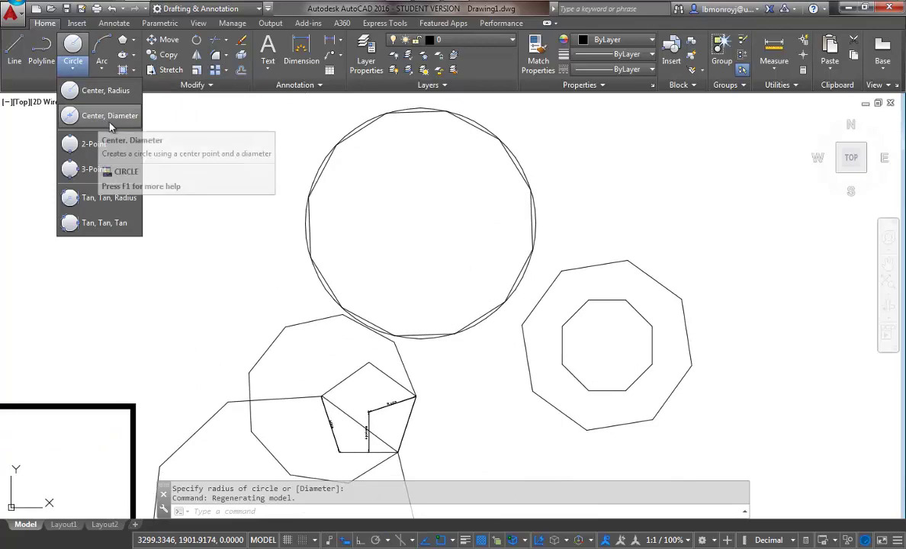
pyautogui.click(109, 121)
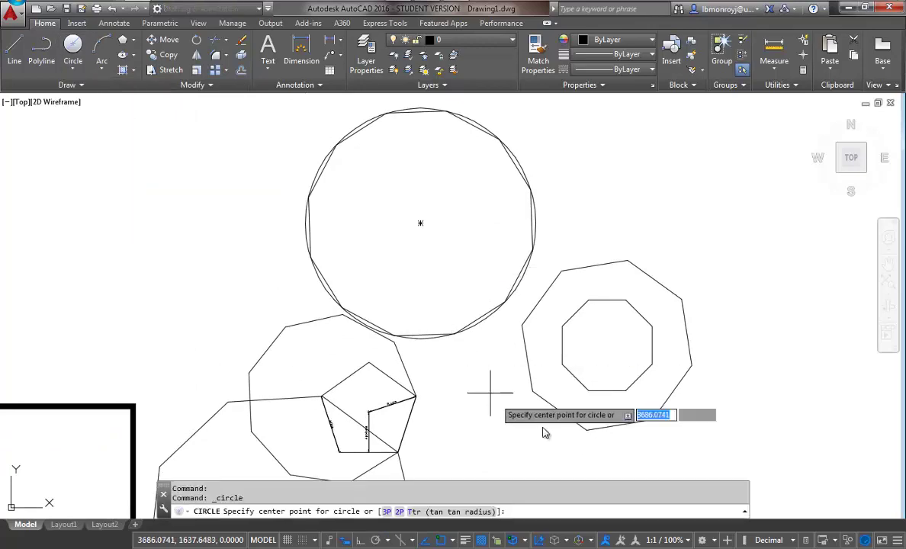
pyautogui.click(607, 346)
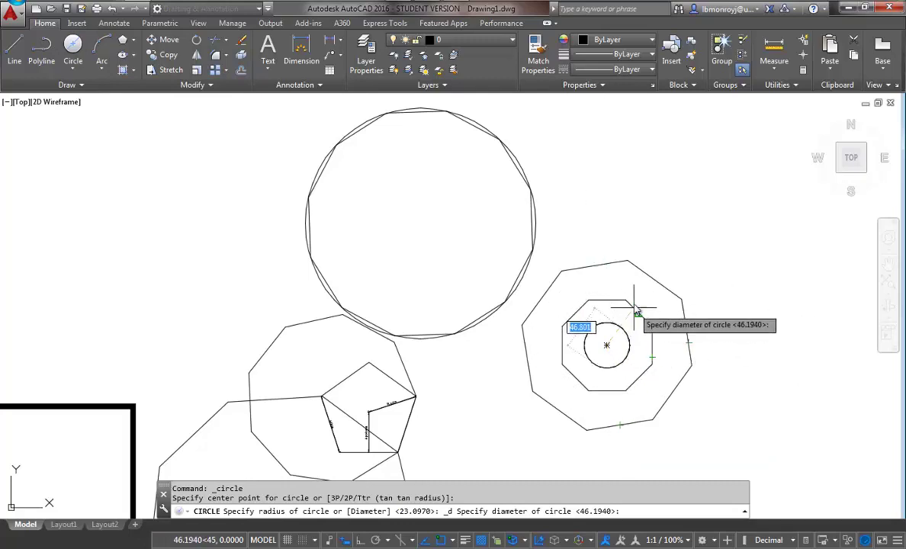
pyautogui.write('50')
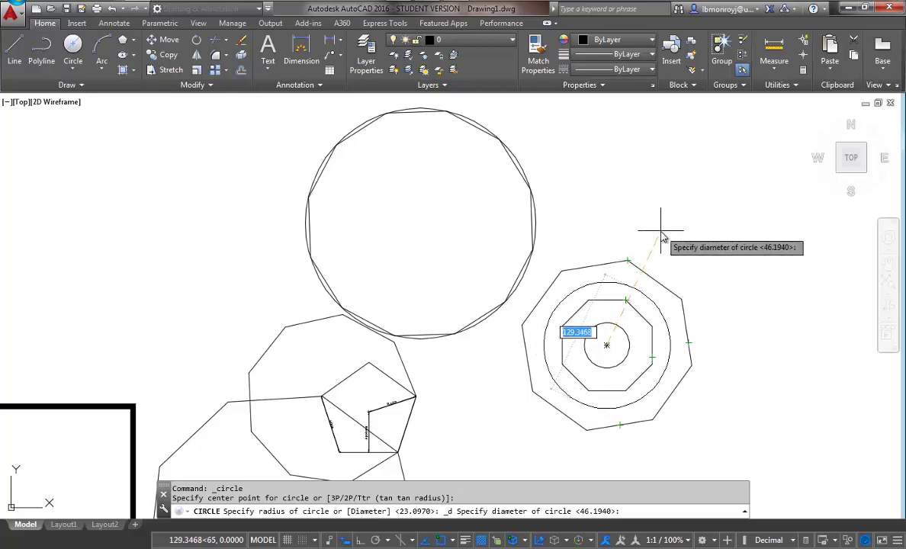
pyautogui.write('5')
pyautogui.press('Return')
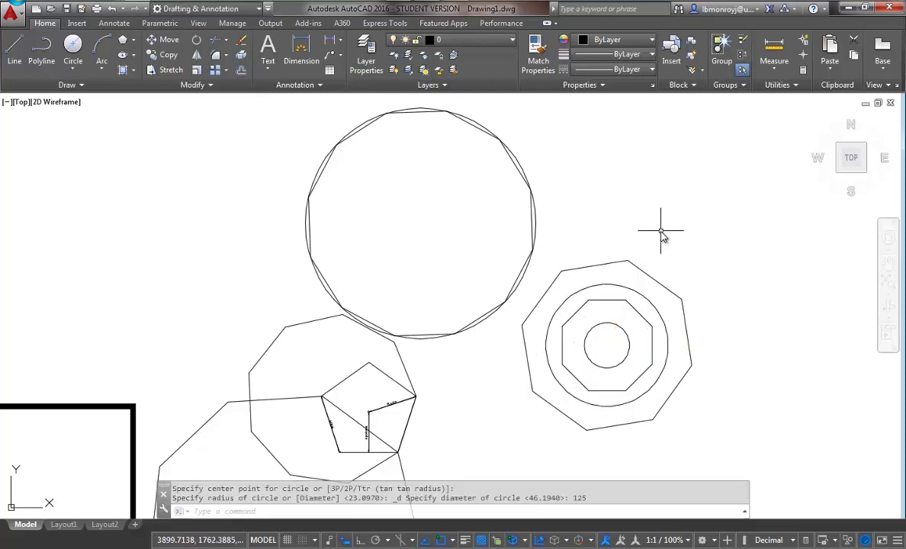
# - Select the 125-diameter circle and move it by its center grip into the empty area left of the 12-sided polygon
pyautogui.click(597, 284)
pyautogui.click(670, 307)
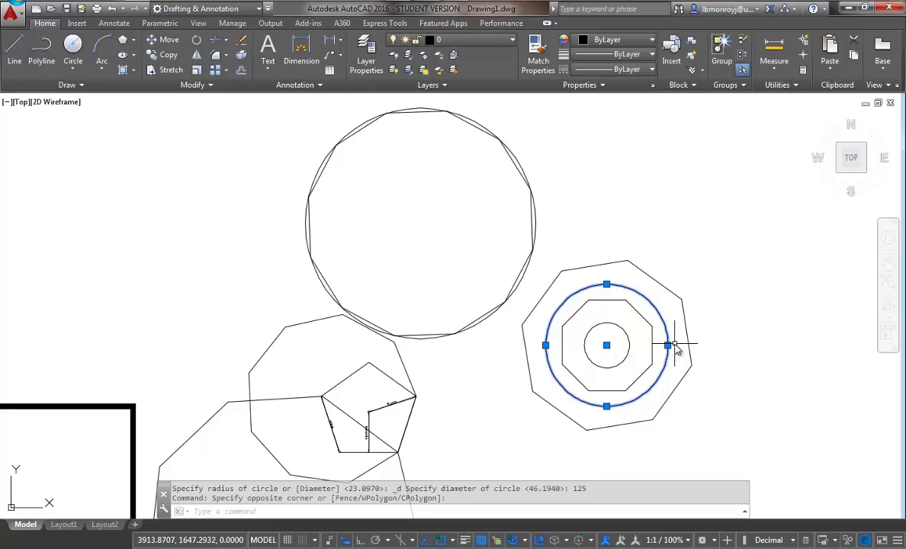
pyautogui.click(608, 347)
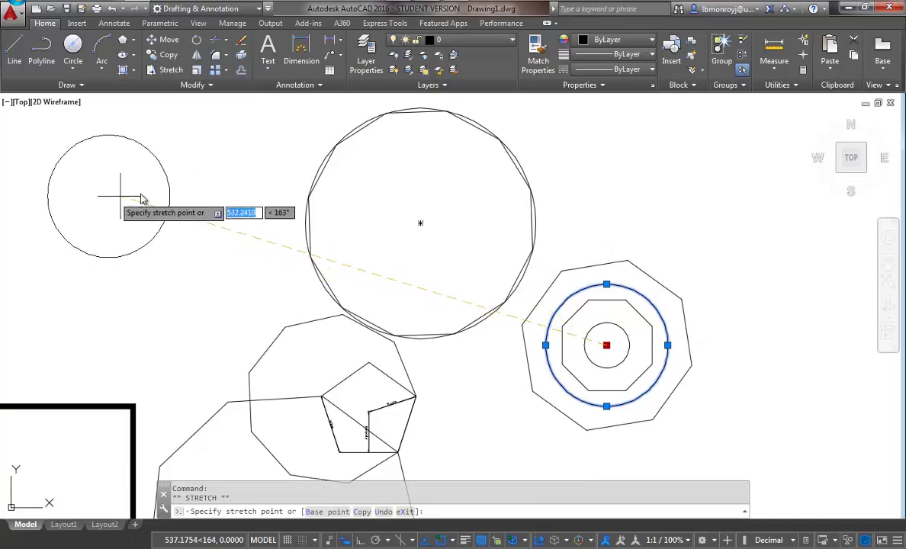
pyautogui.click(199, 166)
pyautogui.click(203, 168)
pyautogui.click(189, 204)
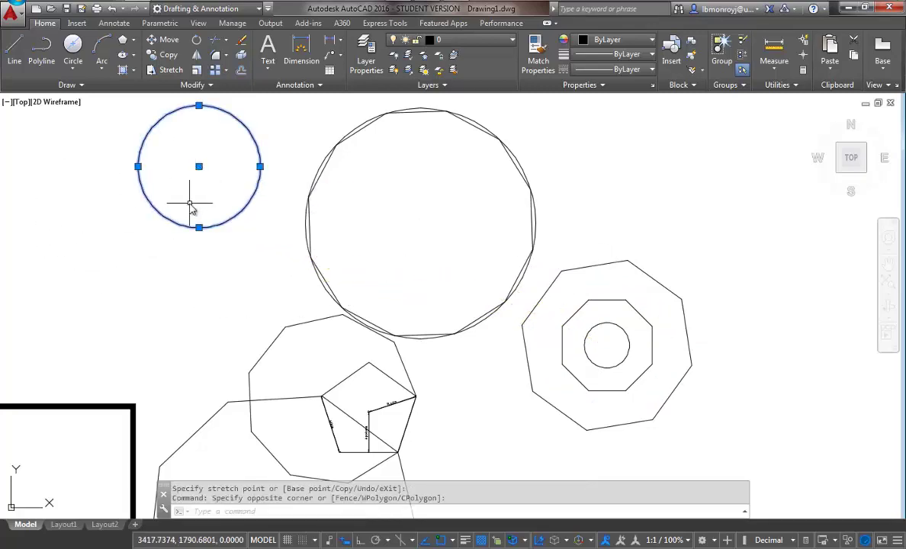
pyautogui.click(199, 167)
pyautogui.click(181, 247)
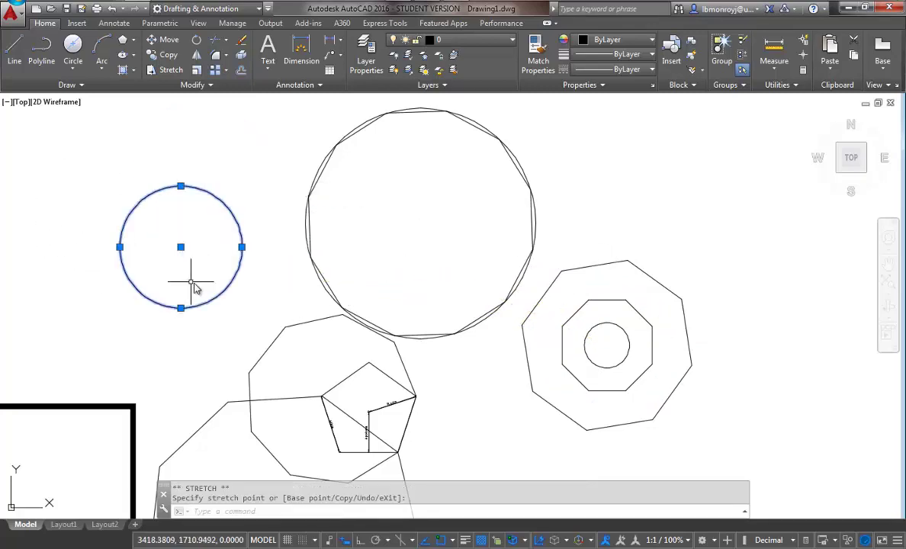
# - Shrink the moved circle by stretching its right quadrant grip inward by 25
pyautogui.click(241, 247)
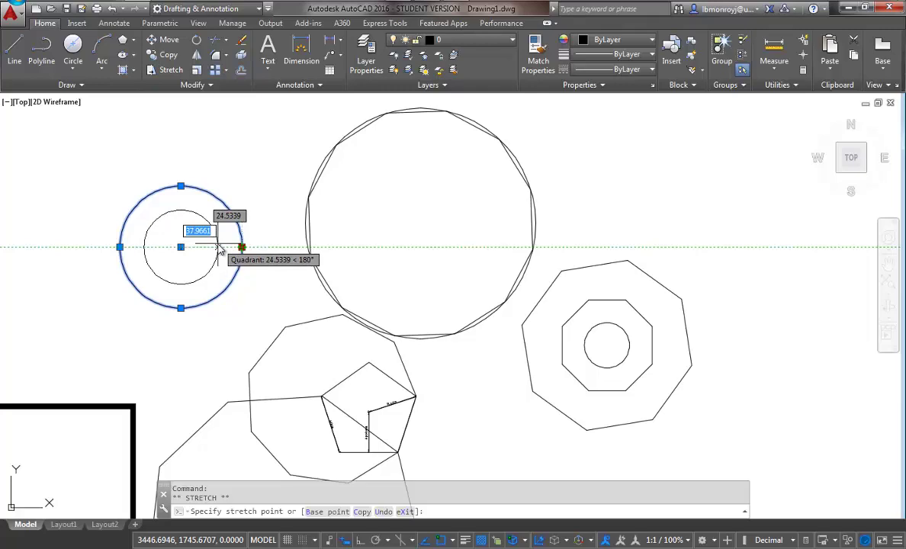
pyautogui.press('Tab')
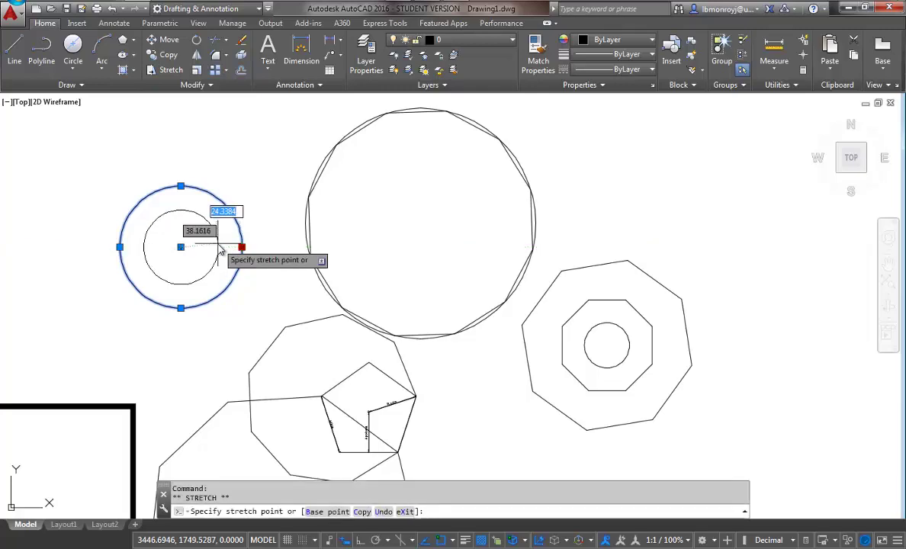
pyautogui.write('25')
pyautogui.press('Return')
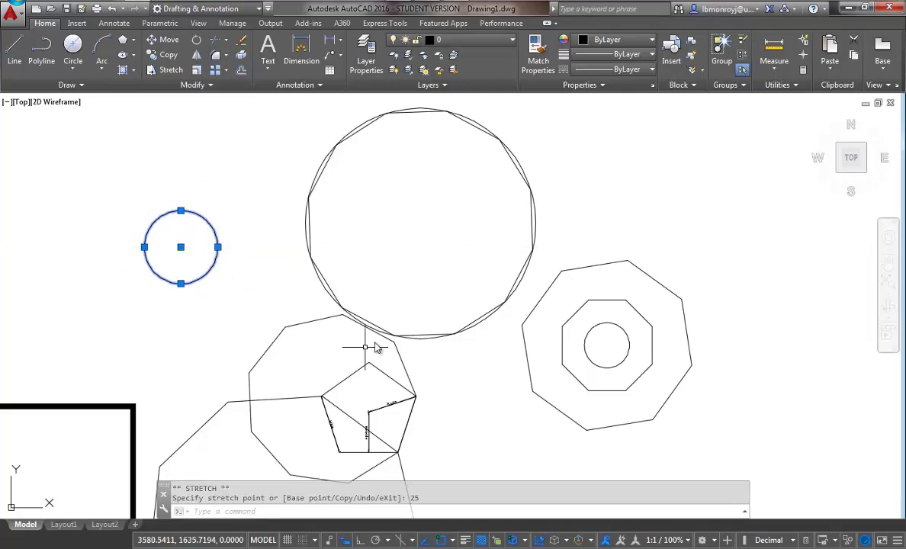
# - Select the thick-bordered rectangle and stretch its right edge inward and its top edge upward using the midpoint grips
pyautogui.scroll(-2, 499, 373)
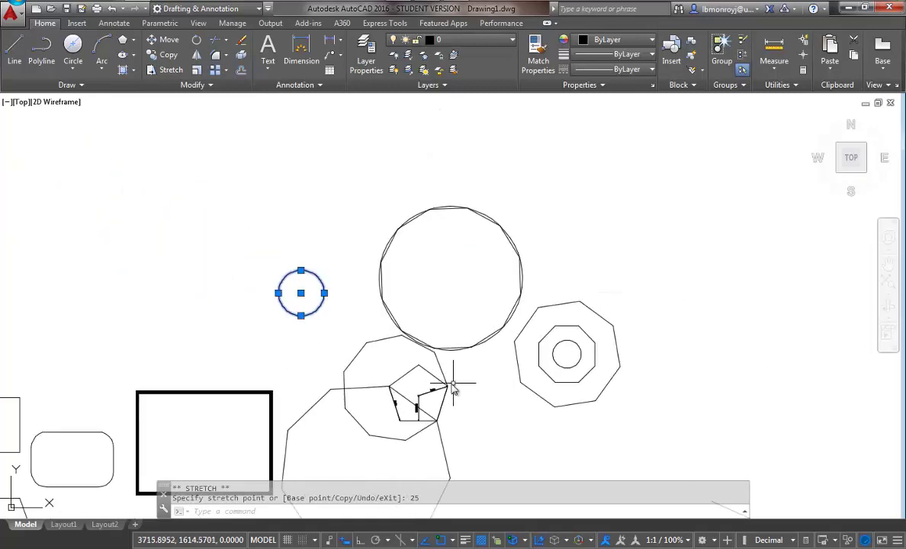
pyautogui.moveTo(453, 390); pyautogui.dragTo(477, 304, button='middle')
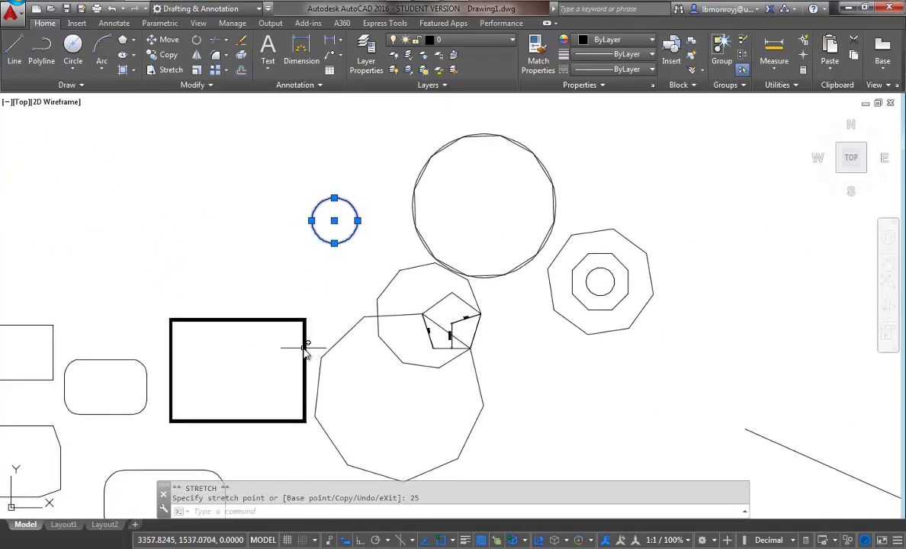
pyautogui.press('Return')
pyautogui.click(305, 347)
pyautogui.click(305, 371)
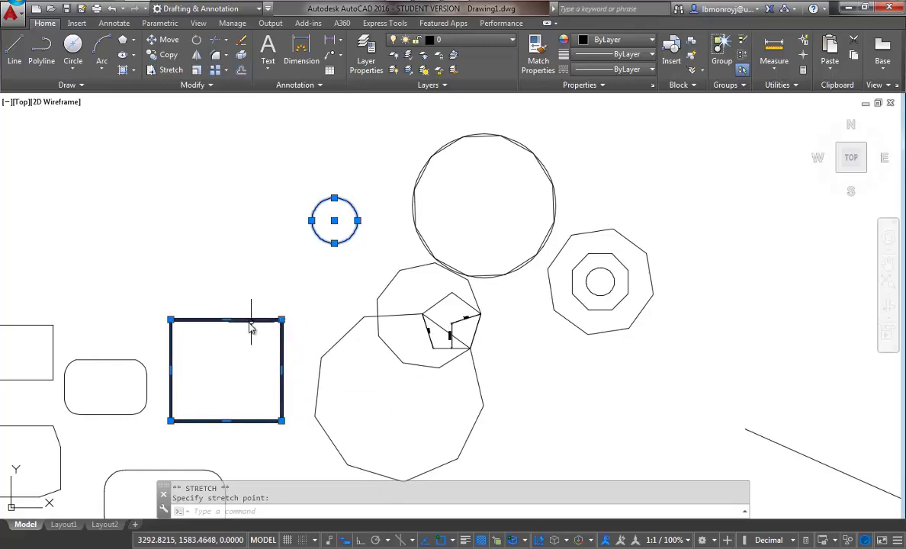
pyautogui.click(226, 321)
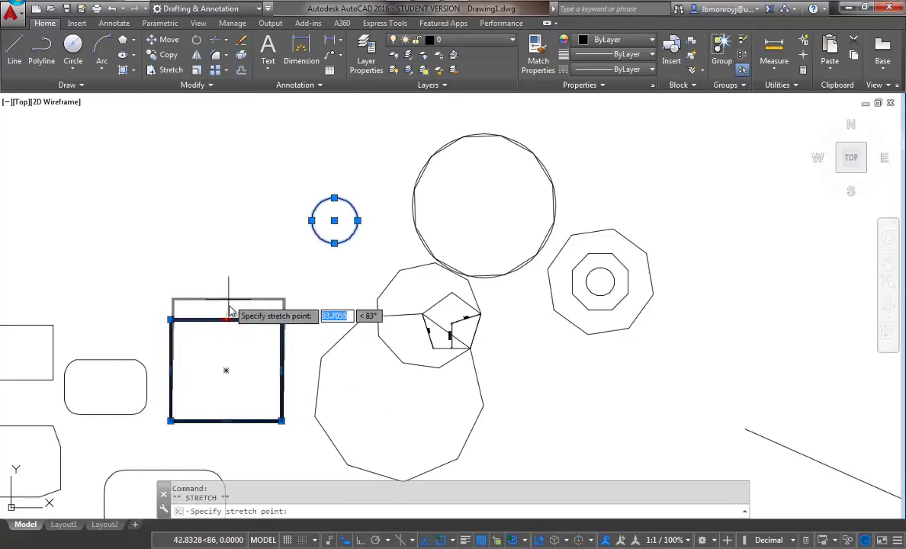
pyautogui.click(227, 254)
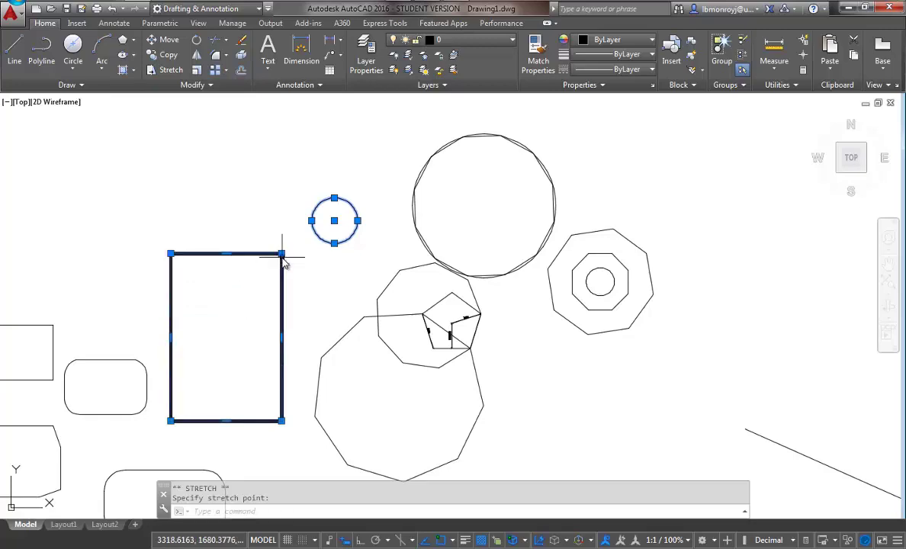
# - Stretch the thick rectangle's upper-right and lower-left corners inward to form a slanted four-sided shape
pyautogui.click(254, 299)
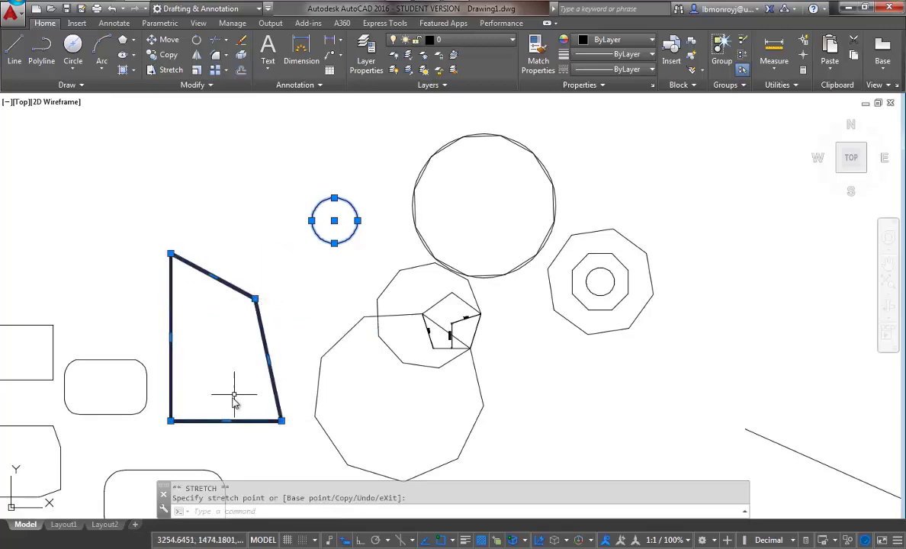
pyautogui.click(201, 382)
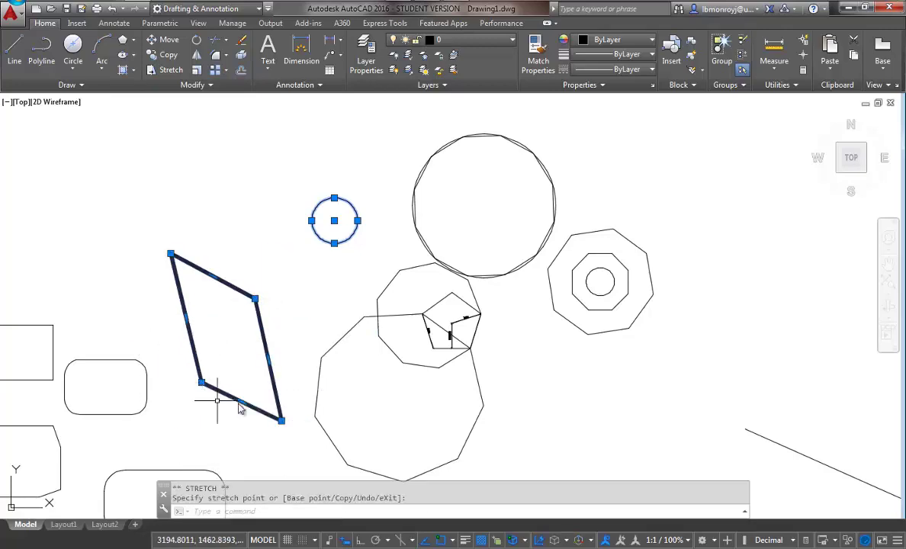
pyautogui.scroll(-2, 658, 365)
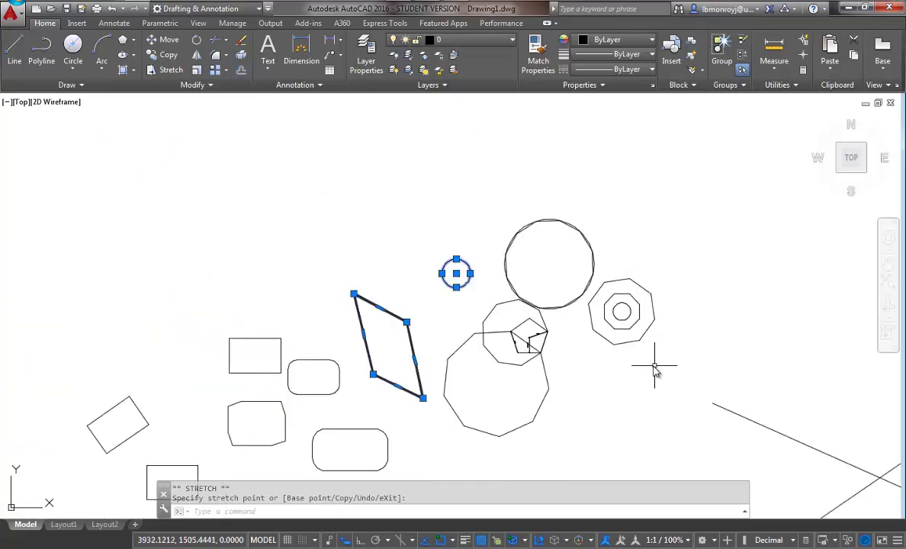
pyautogui.scroll(-2, 654, 369)
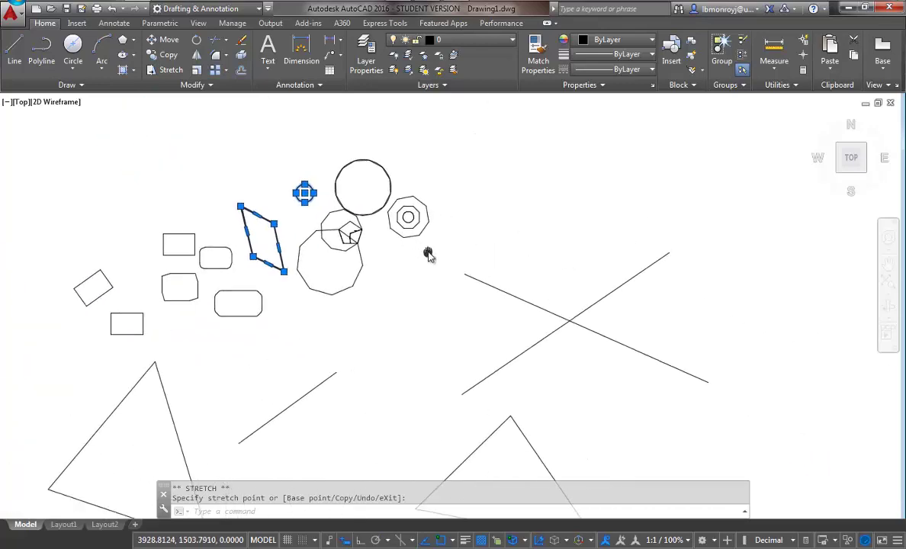
# - Draw a 2-Point circle using the endpoints of the short slanted line between the two triangles as its diameter
pyautogui.click(72, 70)
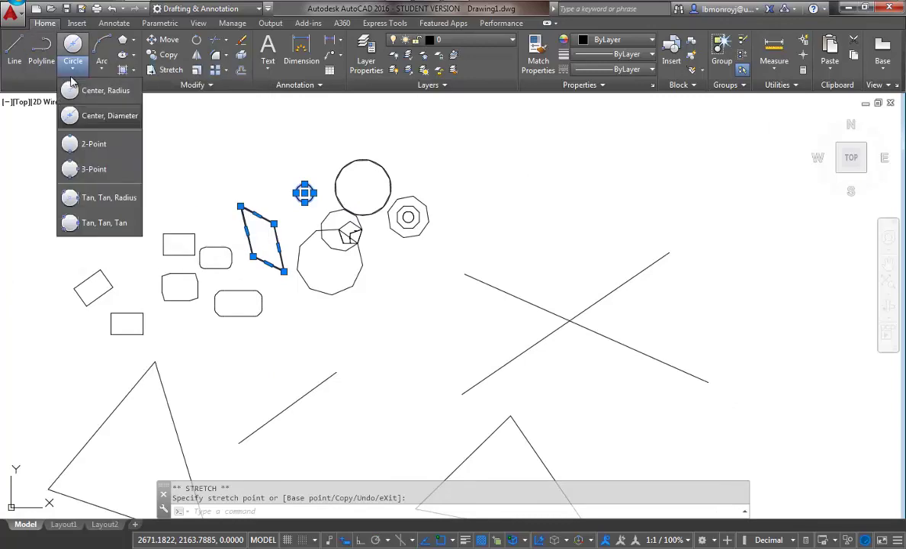
pyautogui.click(101, 145)
pyautogui.moveTo(348, 360); pyautogui.dragTo(449, 268, button='middle')
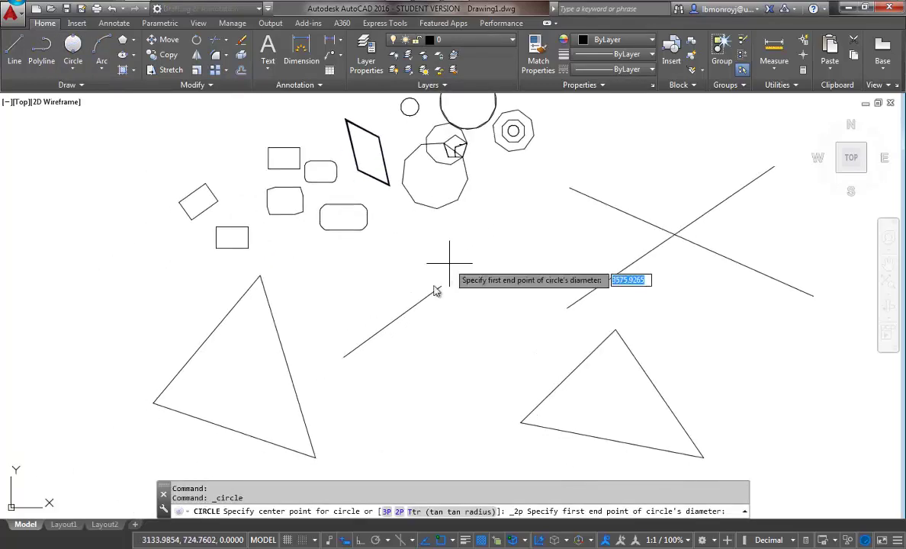
pyautogui.click(343, 357)
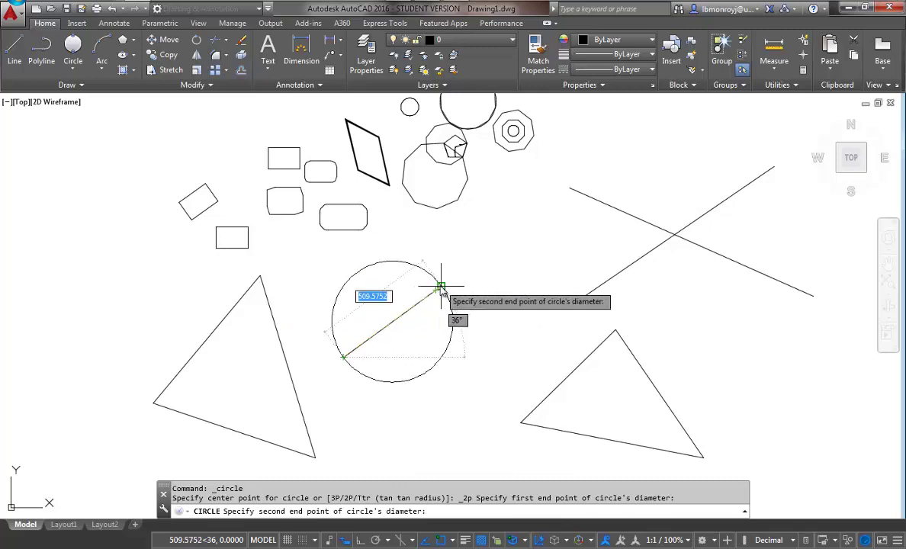
pyautogui.press('Escape')
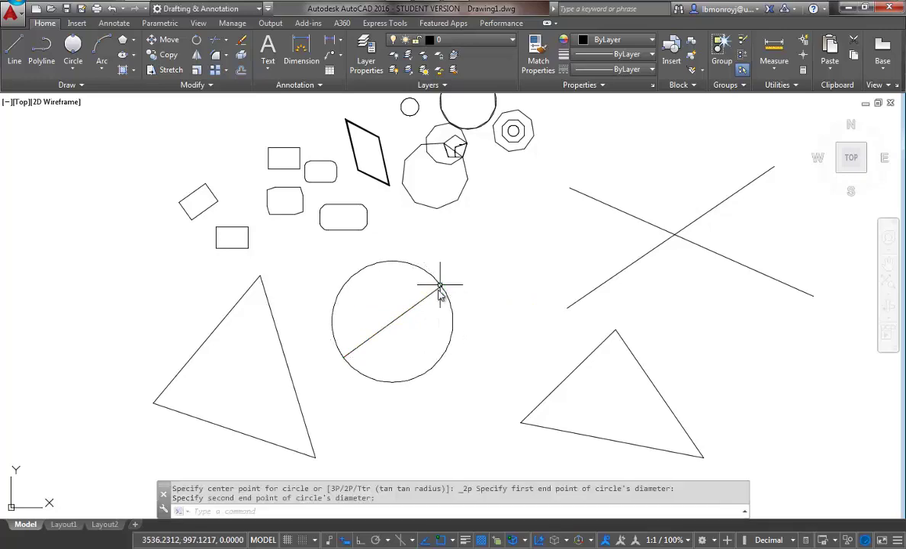
# - Select the 2-point circle and its diameter line to compare the circle's center with the line's midpoint, and clear the selection
pyautogui.click(431, 374)
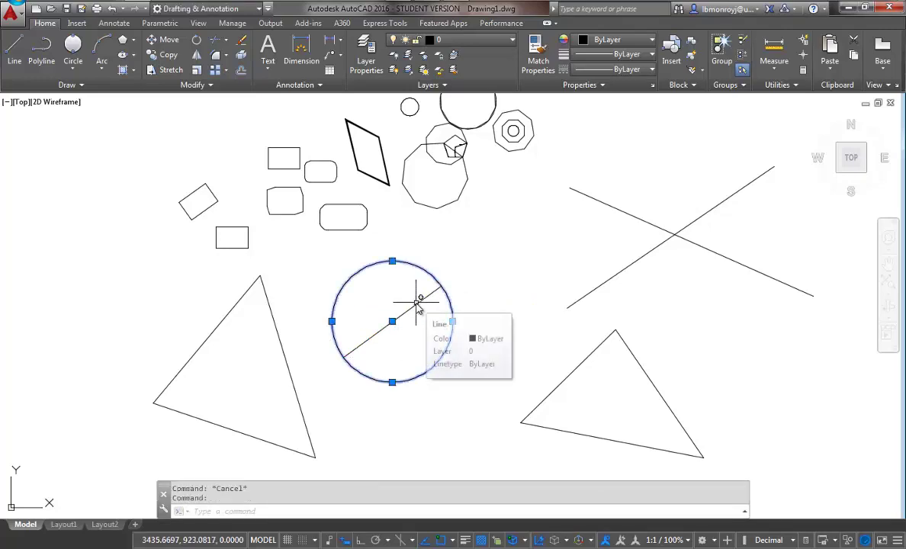
pyautogui.click(392, 325)
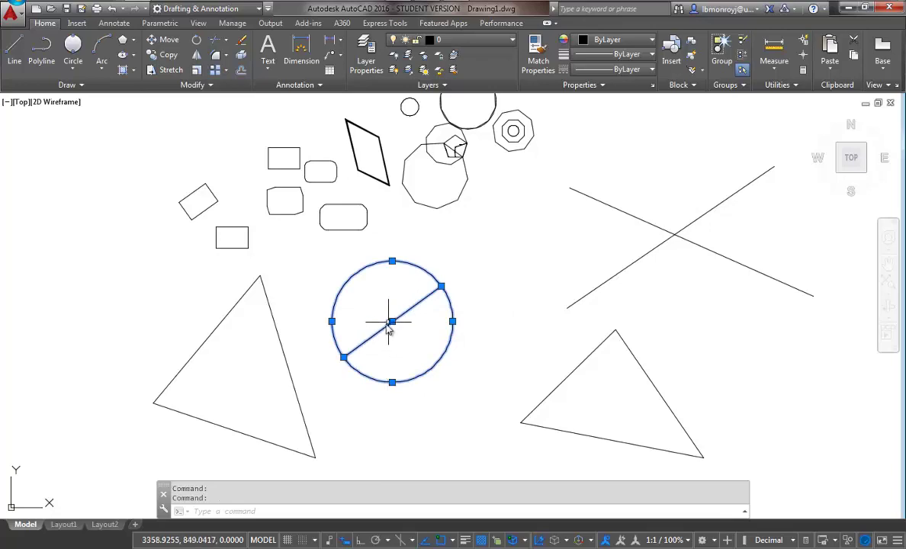
pyautogui.scroll(-5, 392, 323)
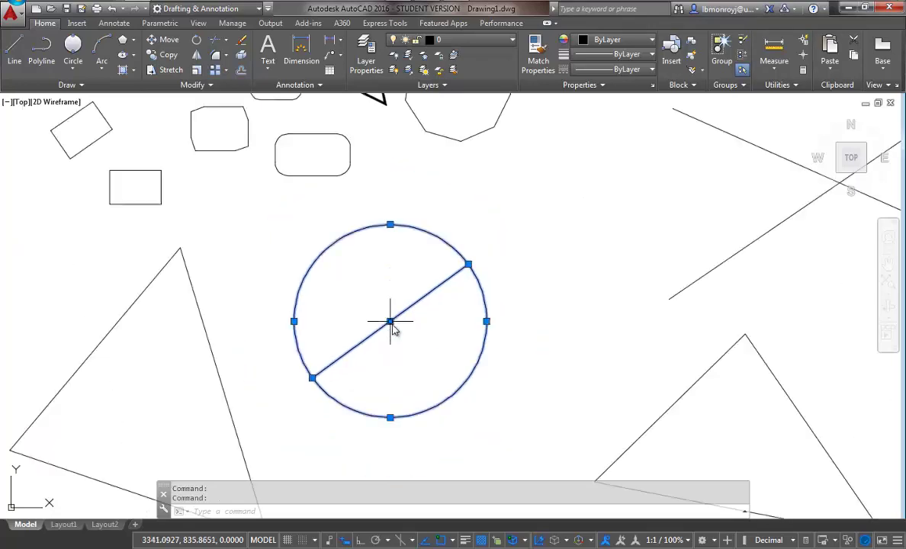
pyautogui.press('Escape')
pyautogui.press('Escape')
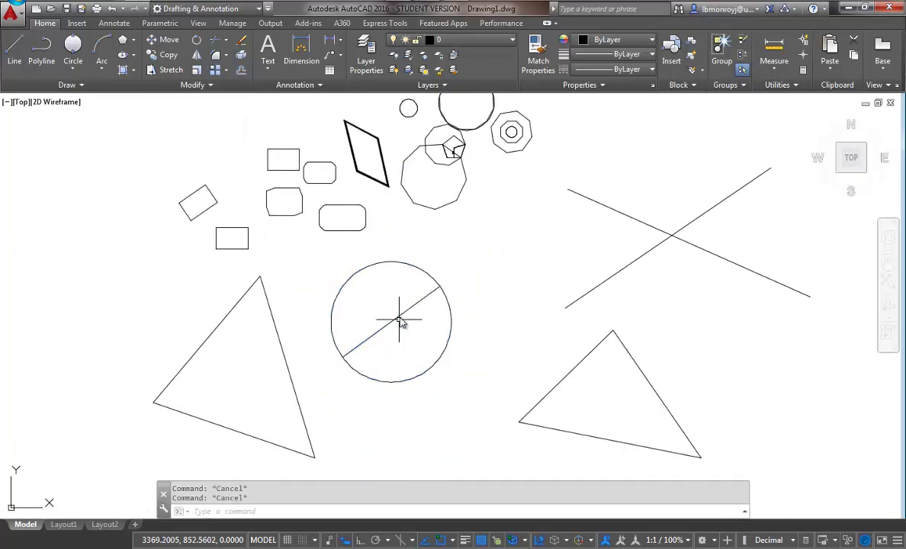
pyautogui.click(440, 282)
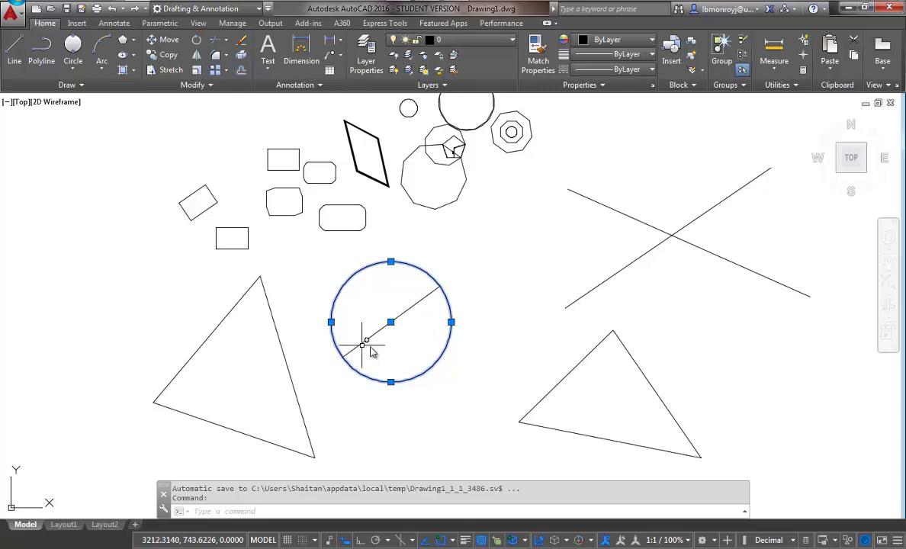
pyautogui.press('Escape')
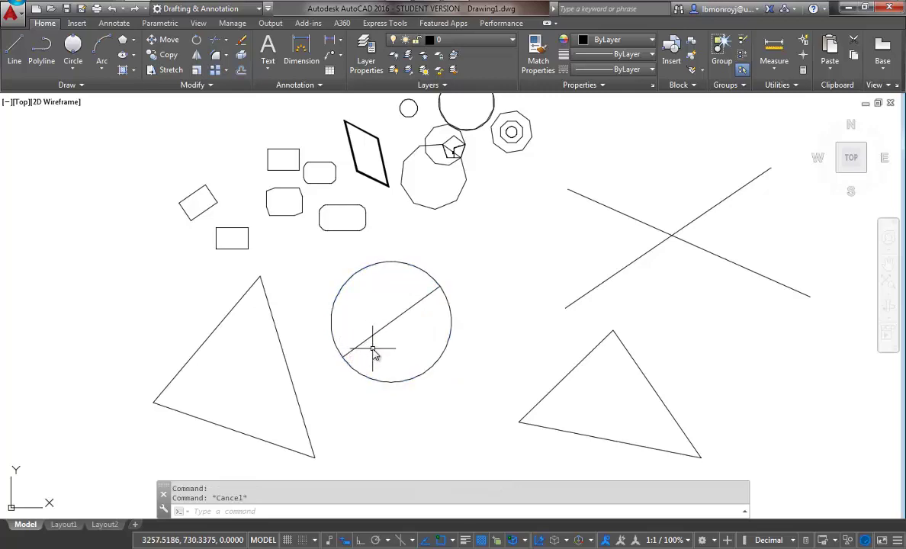
# - Draw a 3-Point circle through the three vertices of the larger triangle
pyautogui.click(70, 69)
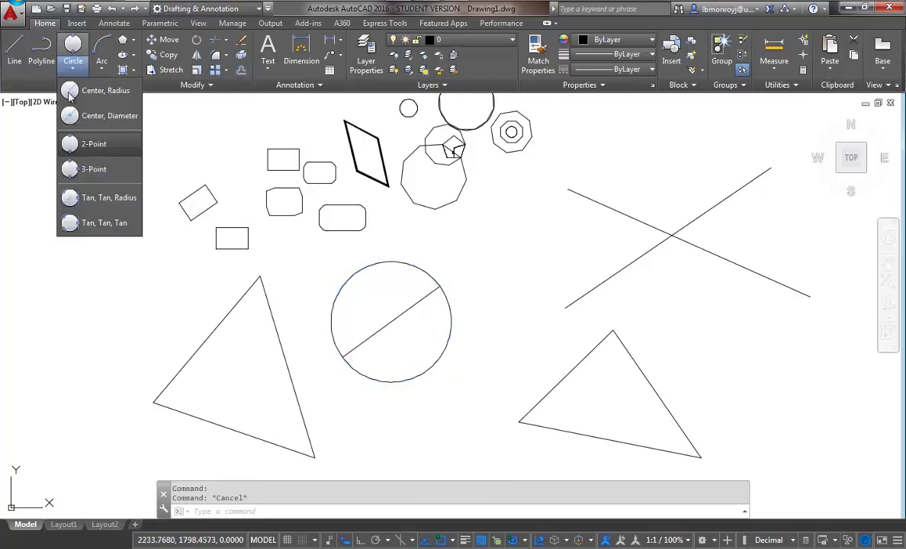
pyautogui.click(96, 171)
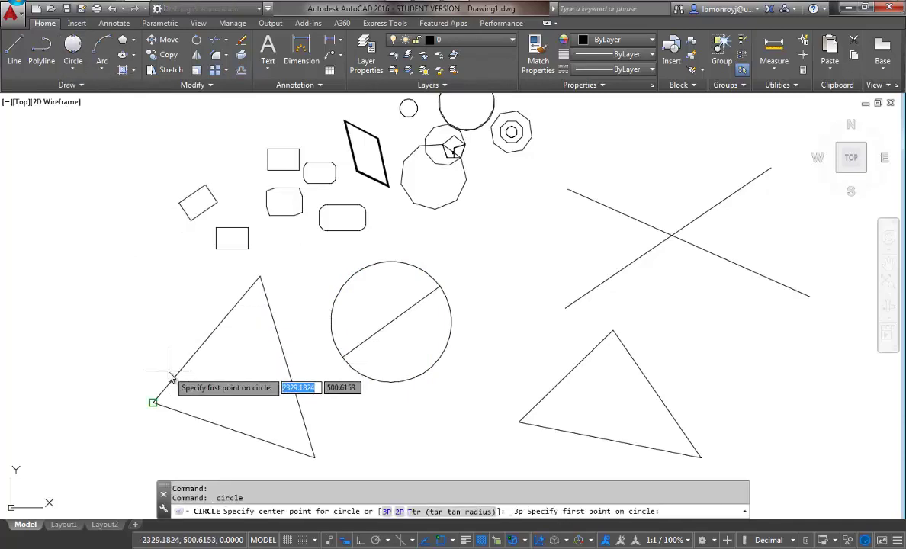
pyautogui.click(153, 402)
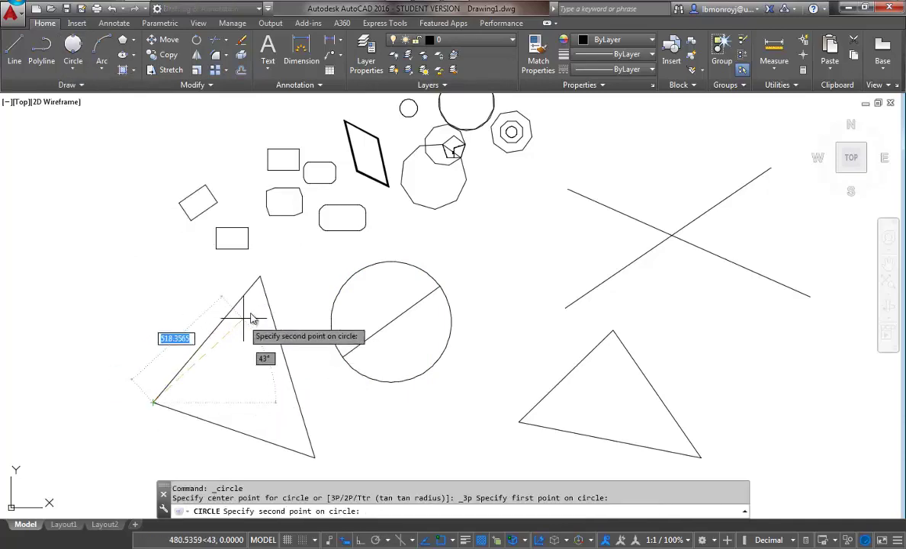
pyautogui.click(259, 276)
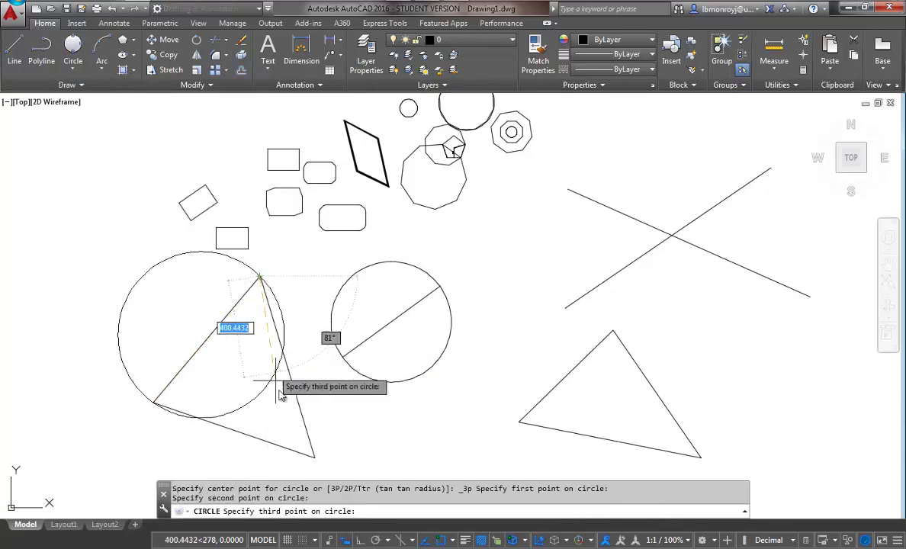
pyautogui.click(315, 458)
pyautogui.moveTo(314, 429); pyautogui.dragTo(320, 374, button='middle')
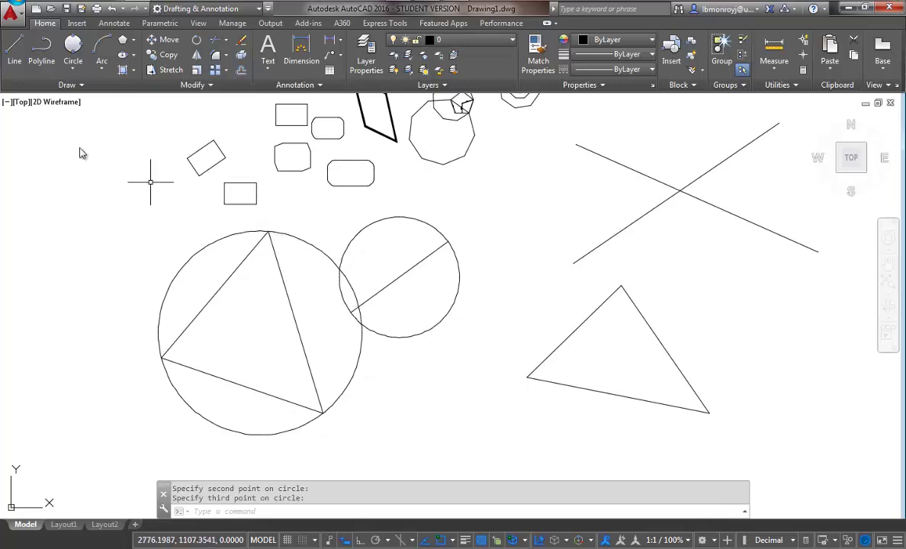
# - Draw a Tan, Tan, Tan circle inside the empty triangle, tangent to its three sides
pyautogui.click(74, 70)
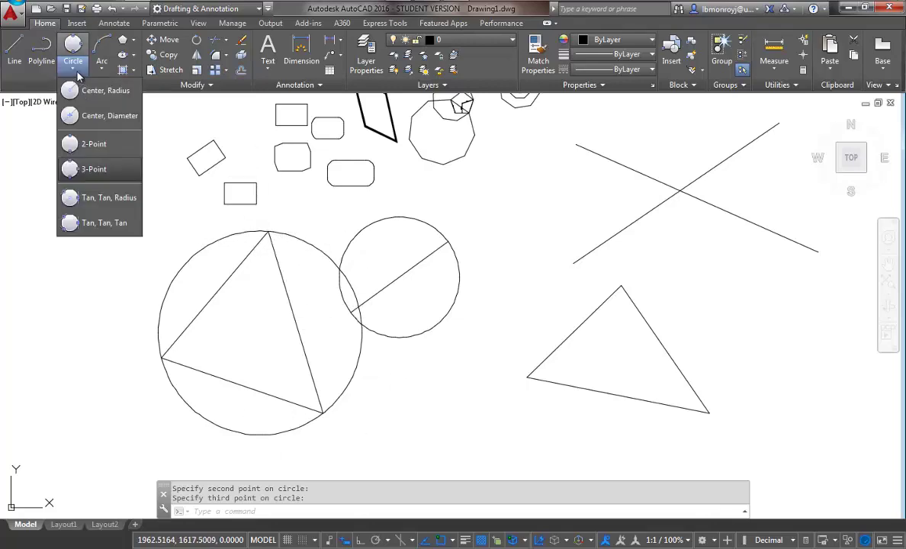
pyautogui.click(90, 224)
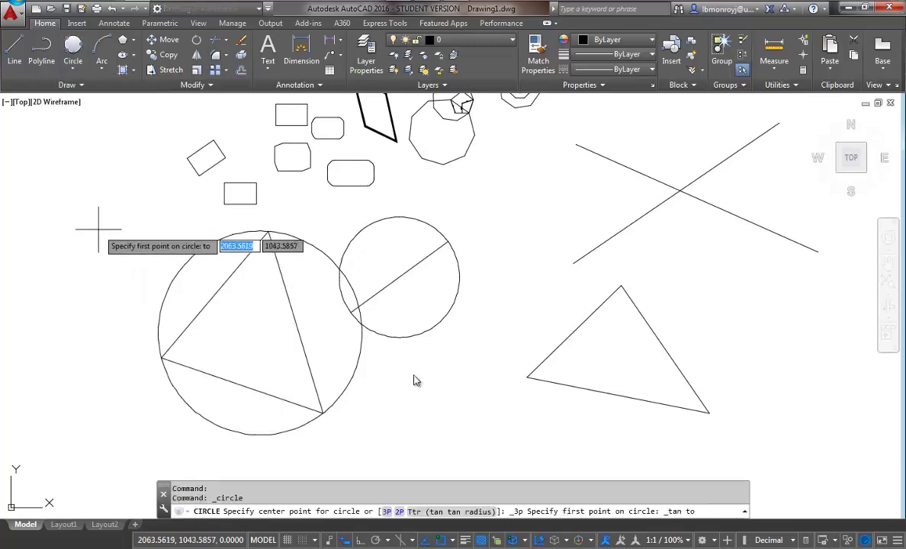
pyautogui.click(562, 343)
pyautogui.click(665, 348)
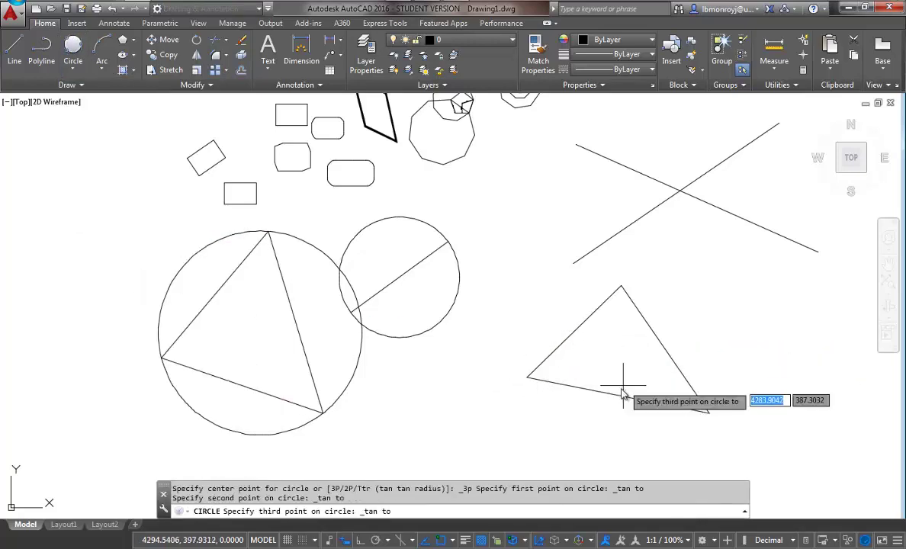
pyautogui.click(612, 394)
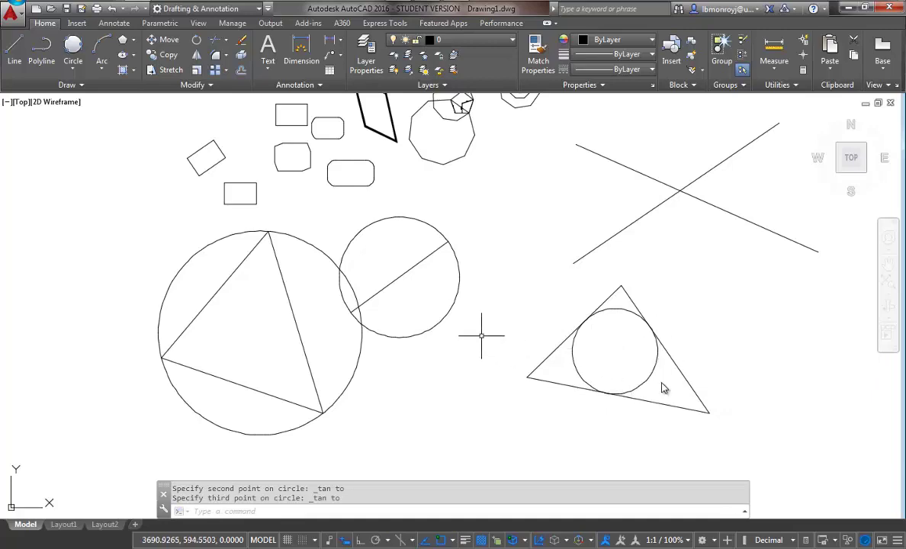
# - Select the circle around the one triangle and the circle inside the other to inspect them, and clear the selection
pyautogui.click(359, 313)
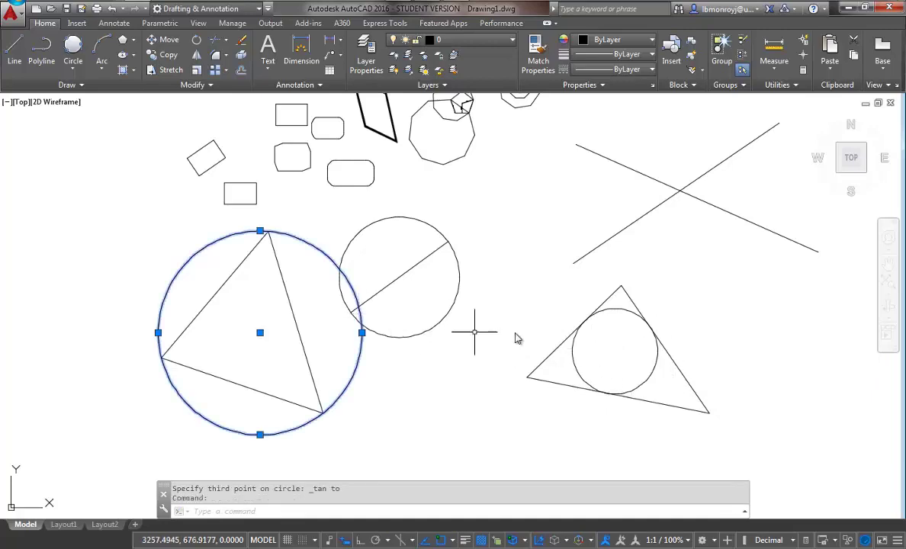
pyautogui.click(573, 352)
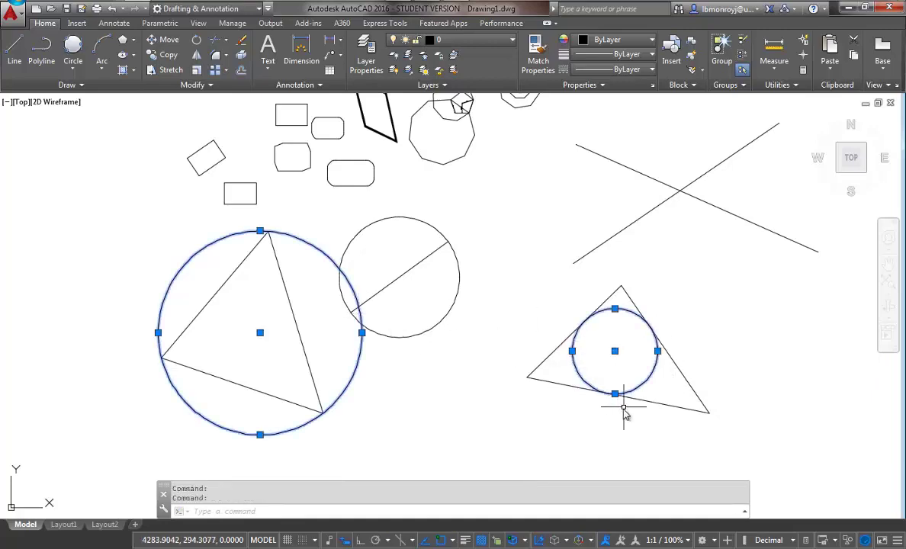
pyautogui.press('Escape')
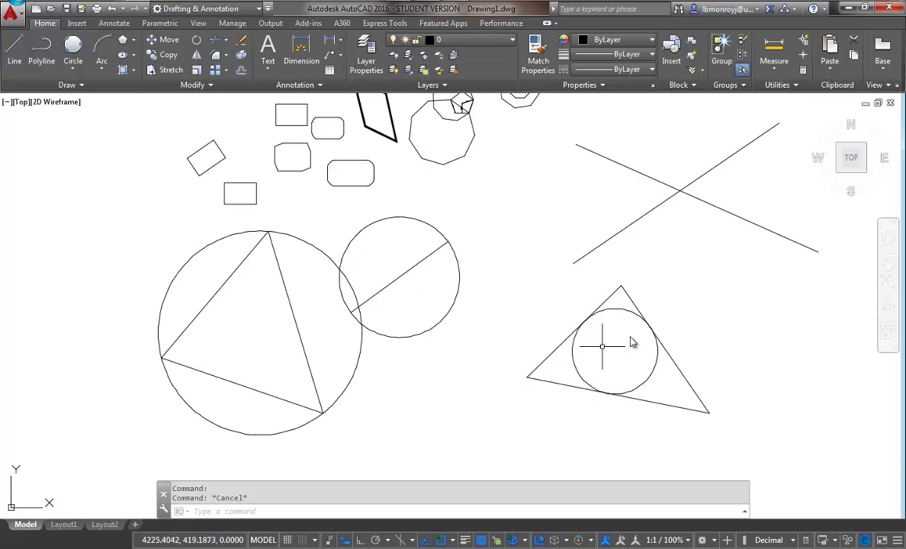
# - Draw another Tan, Tan, Tan circle inside the large nine-sided polygon, tangent to three of its adjacent lower-left sides
pyautogui.scroll(-5, 508, 308)
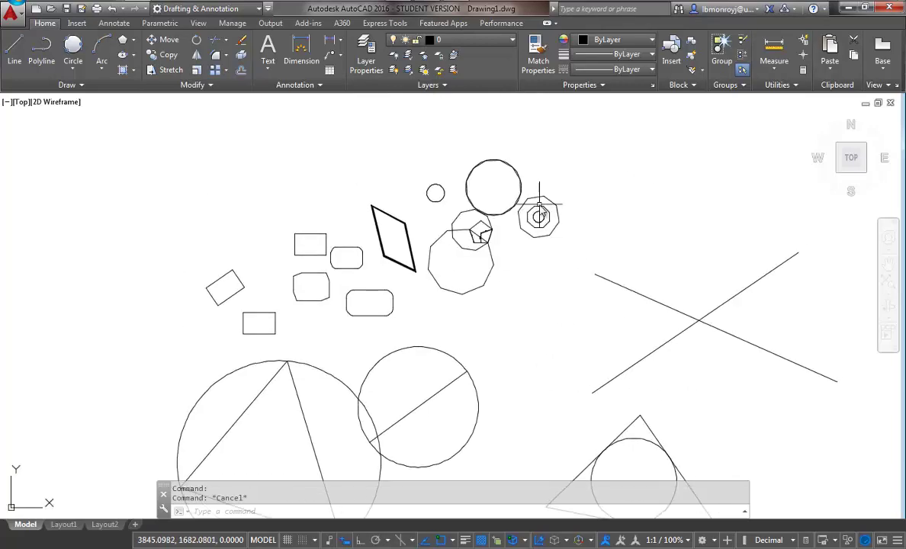
pyautogui.scroll(8, 546, 217)
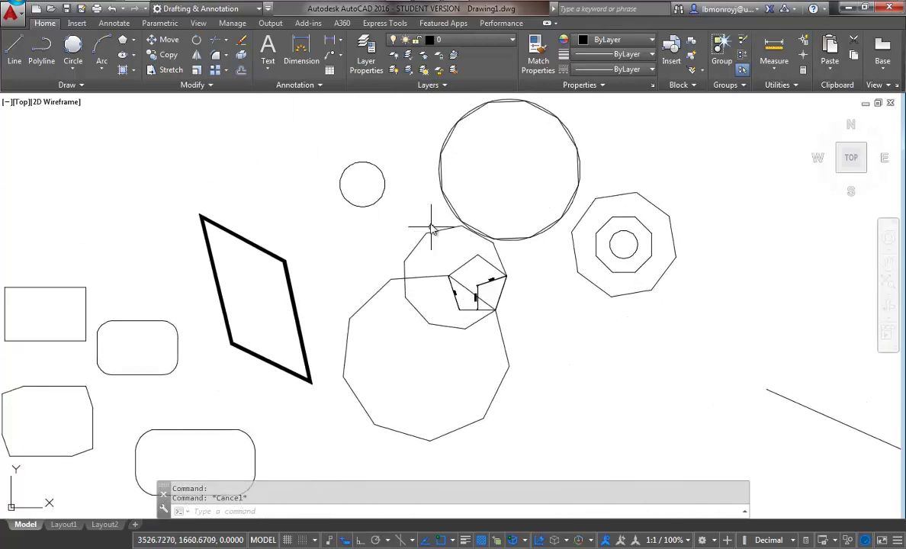
pyautogui.click(74, 50)
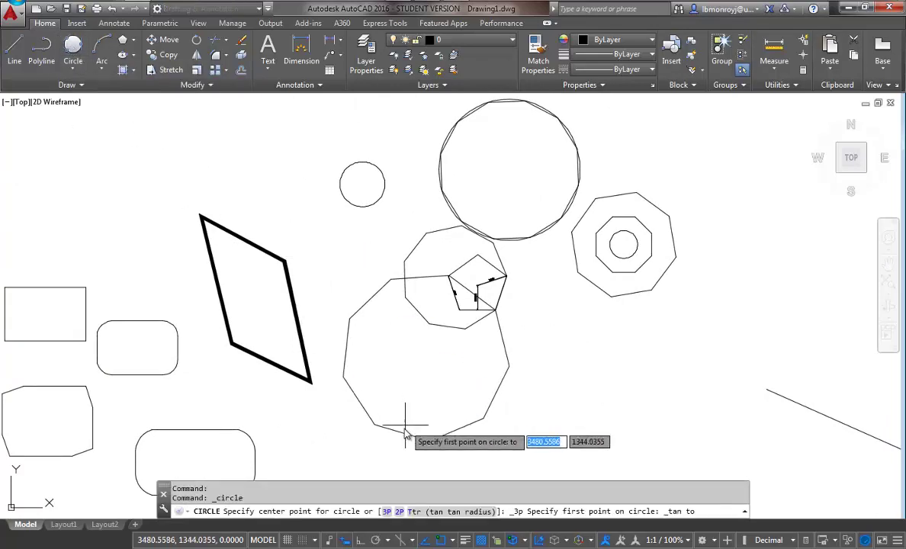
pyautogui.click(382, 424)
pyautogui.click(347, 390)
pyautogui.click(352, 340)
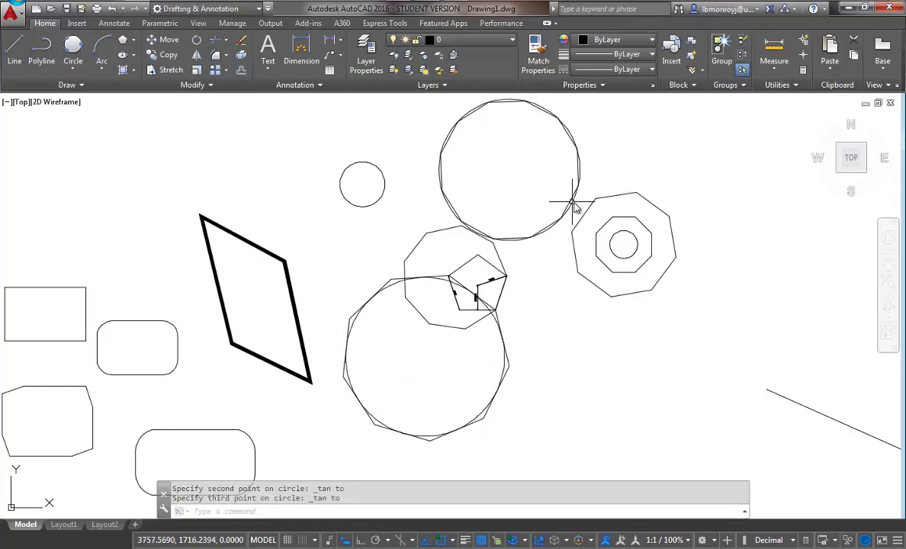
pyautogui.scroll(-2, 442, 370)
pyautogui.moveTo(442, 370); pyautogui.dragTo(293, 190, button='middle')
pyautogui.moveTo(339, 262); pyautogui.dragTo(385, 395, button='middle')
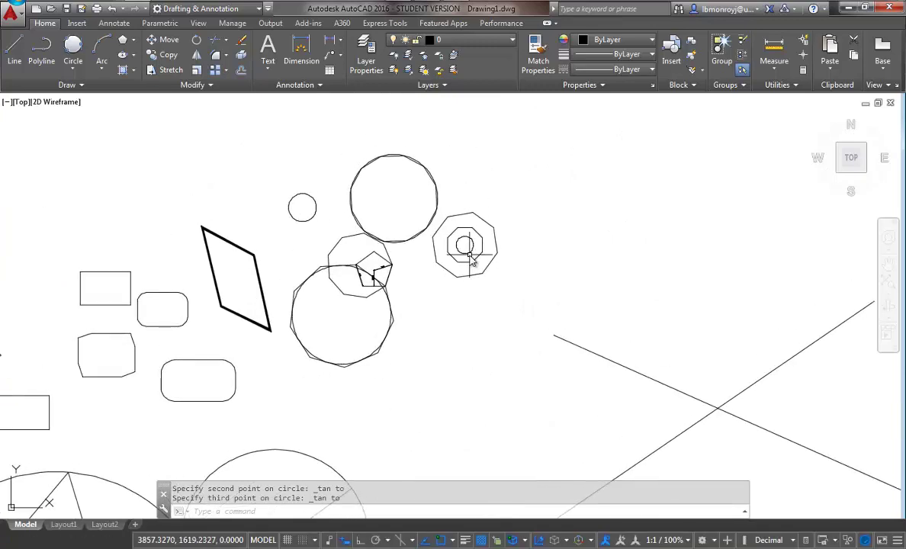
pyautogui.click(472, 265)
pyautogui.click(475, 269)
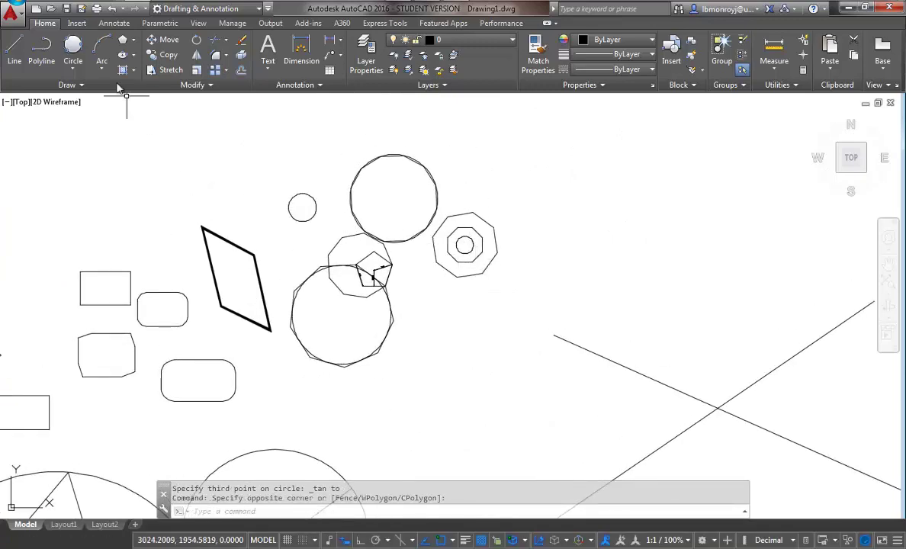
pyautogui.click(14, 52)
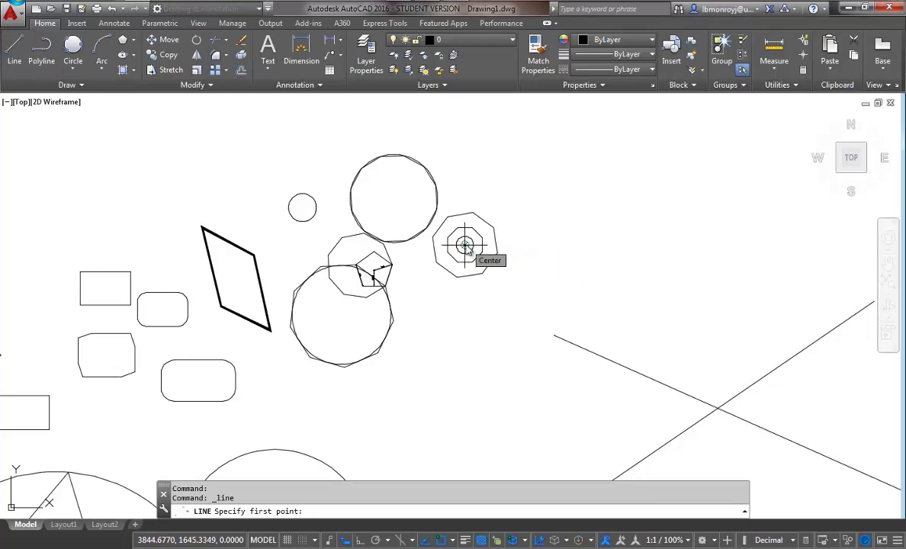
pyautogui.press('Escape')
pyautogui.scroll(4, 492, 324)
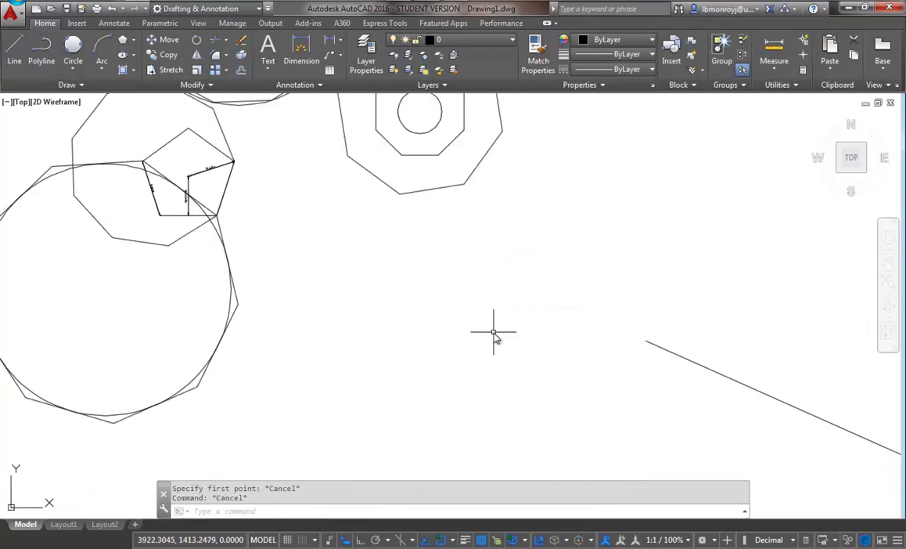
# - Draw a Tan, Tan, Radius circle of radius 105 in the left opening between the two crossing lines, tangent to both
pyautogui.scroll(-5, 503, 339)
pyautogui.moveTo(505, 339)
pyautogui.mouseDown(button='middle')
pyautogui.moveTo(463, 276)
pyautogui.moveTo(446, 225)
pyautogui.mouseUp(button='middle')
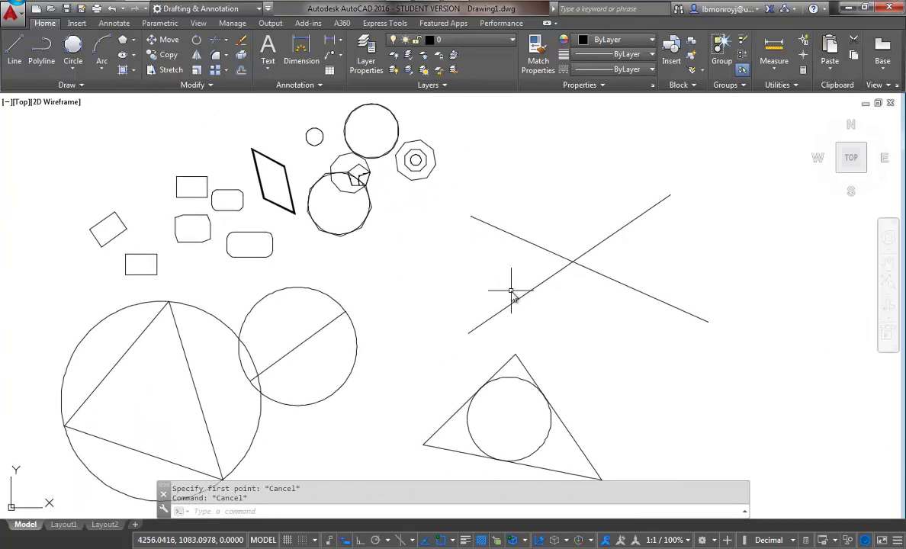
pyautogui.moveTo(526, 294)
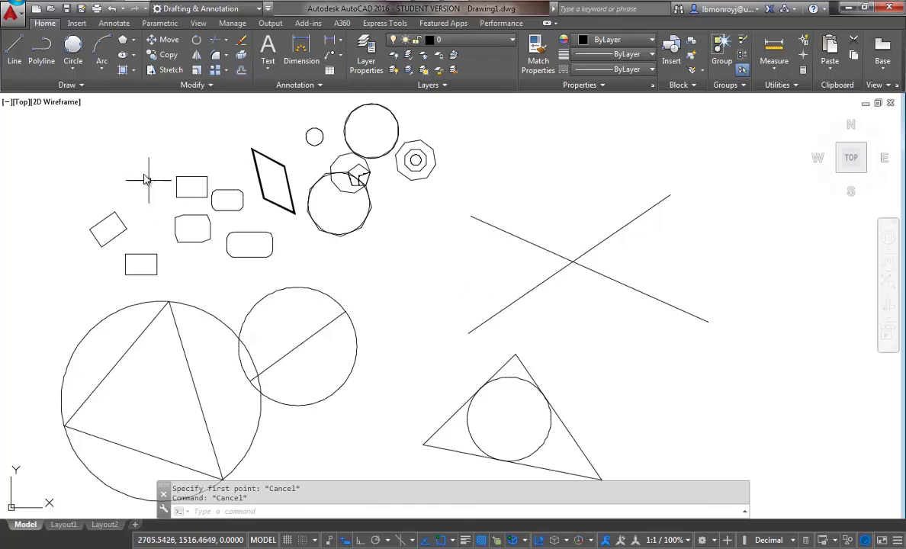
pyautogui.click(70, 67)
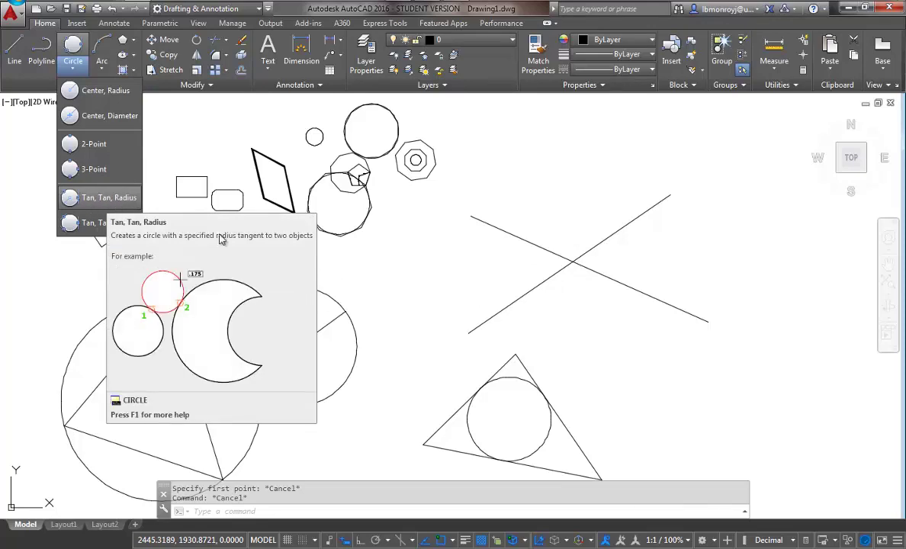
pyautogui.click(107, 200)
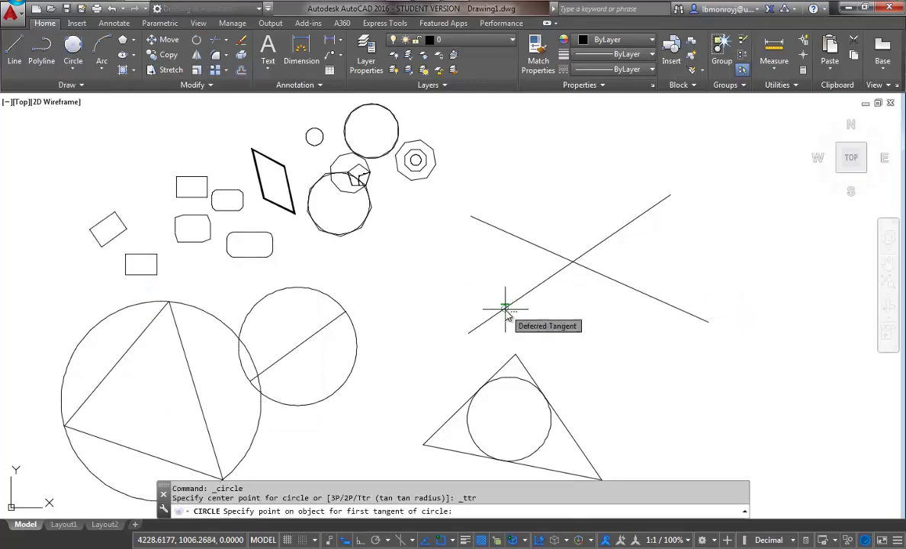
pyautogui.click(503, 309)
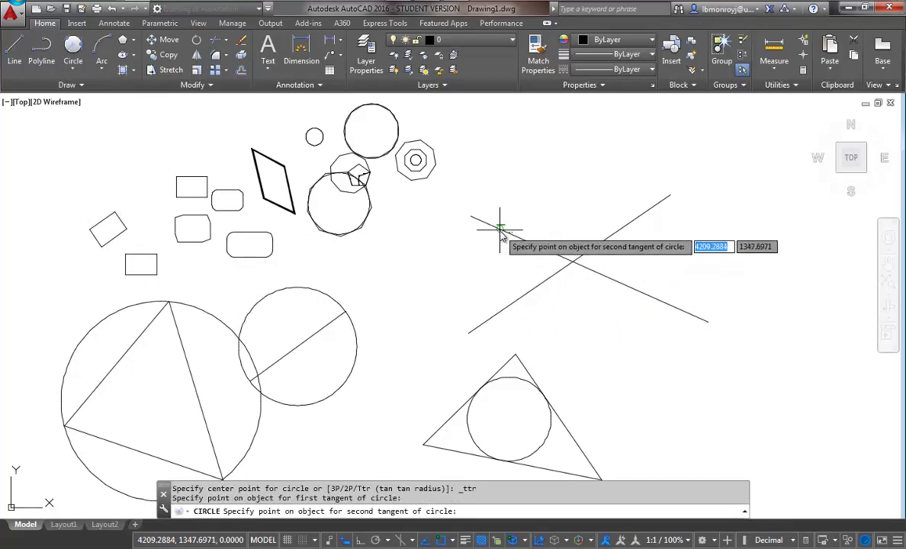
pyautogui.click(474, 219)
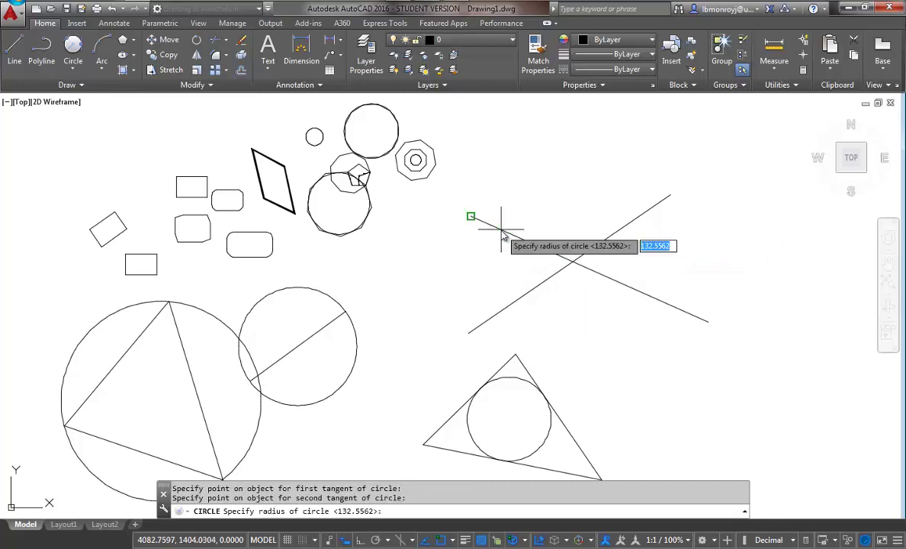
pyautogui.write('105')
pyautogui.press('Return')
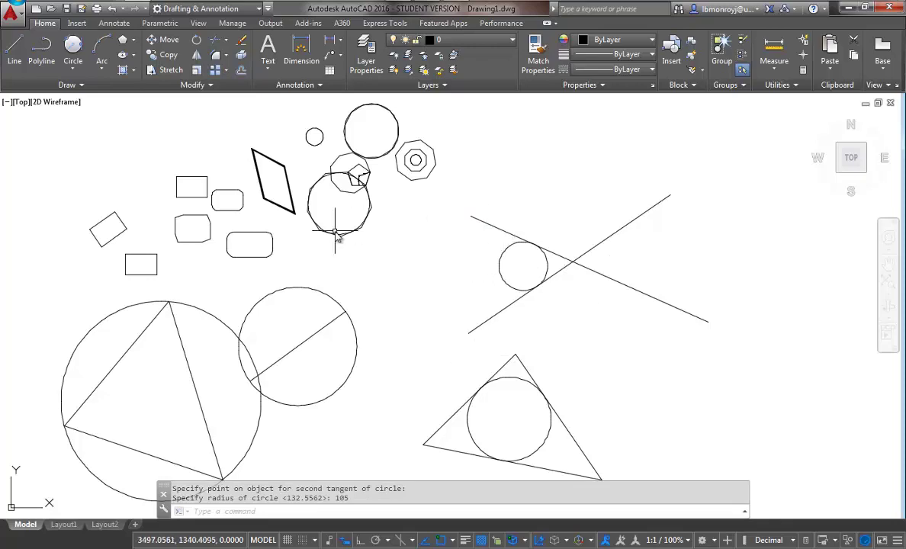
# - Draw a second Tan, Tan, Radius circle of radius 105 in the upper opening between the crossing lines
pyautogui.click(72, 67)
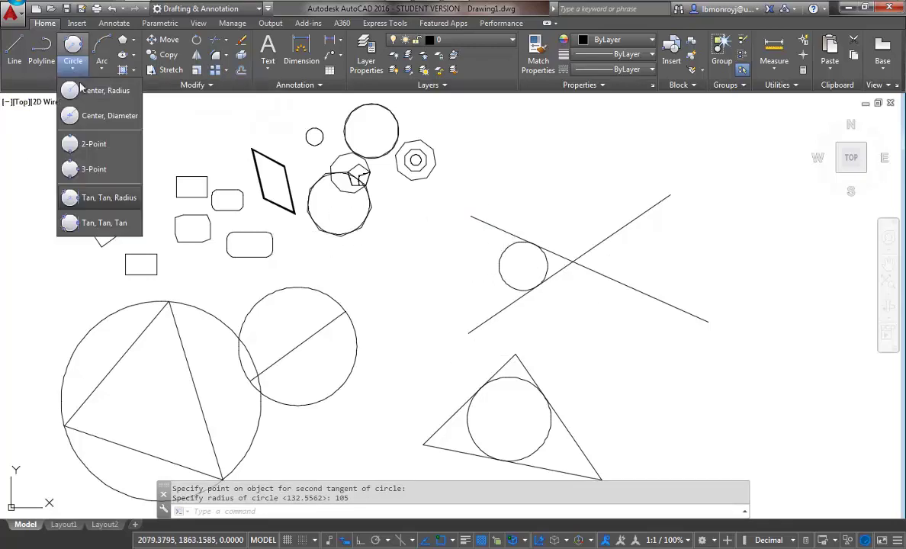
pyautogui.click(112, 200)
pyautogui.click(507, 231)
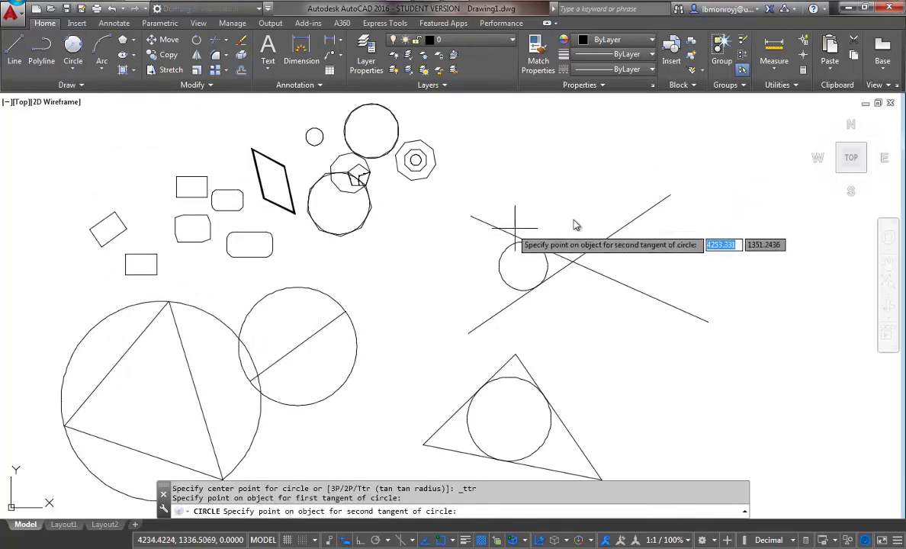
pyautogui.click(625, 225)
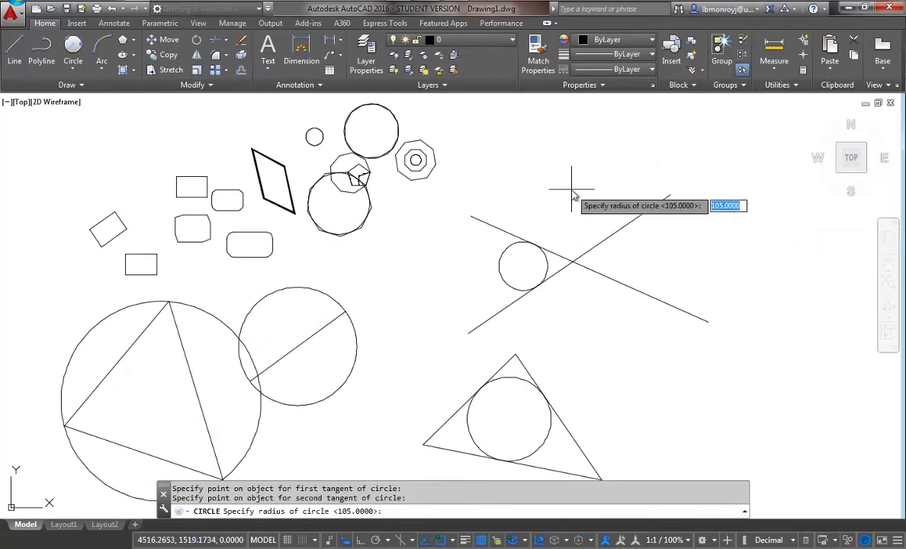
pyautogui.press('Return')
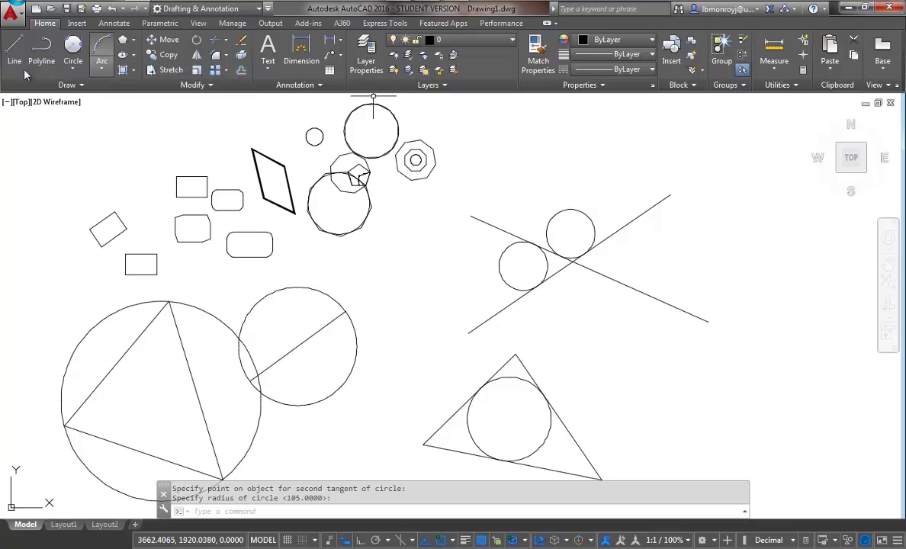
# - Draw a third Tan, Tan, Radius circle of radius 105 in the right opening between the crossing lines
pyautogui.click(80, 47)
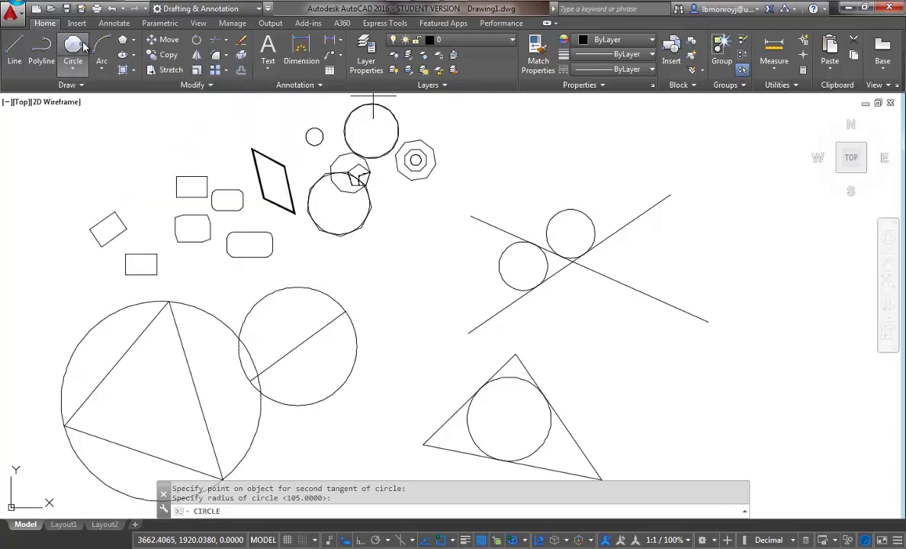
pyautogui.click(637, 289)
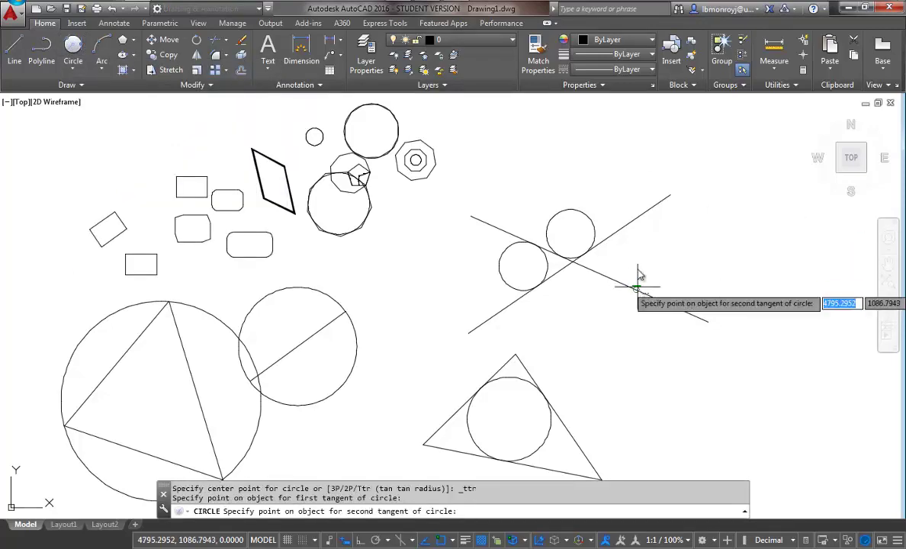
pyautogui.click(637, 221)
pyautogui.press('Return')
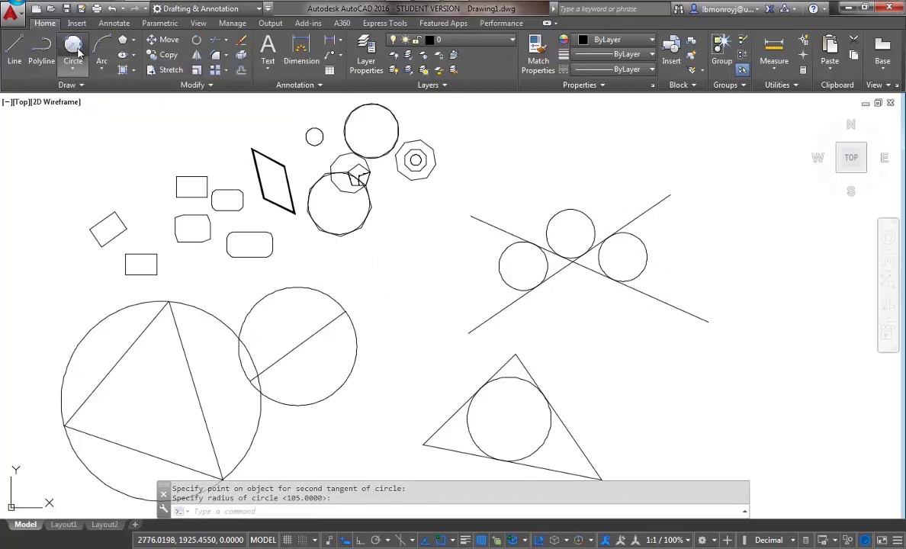
# - Draw a fourth Tan, Tan, Radius circle of radius 105 in the lower opening between the crossing lines
pyautogui.click(78, 50)
pyautogui.click(577, 264)
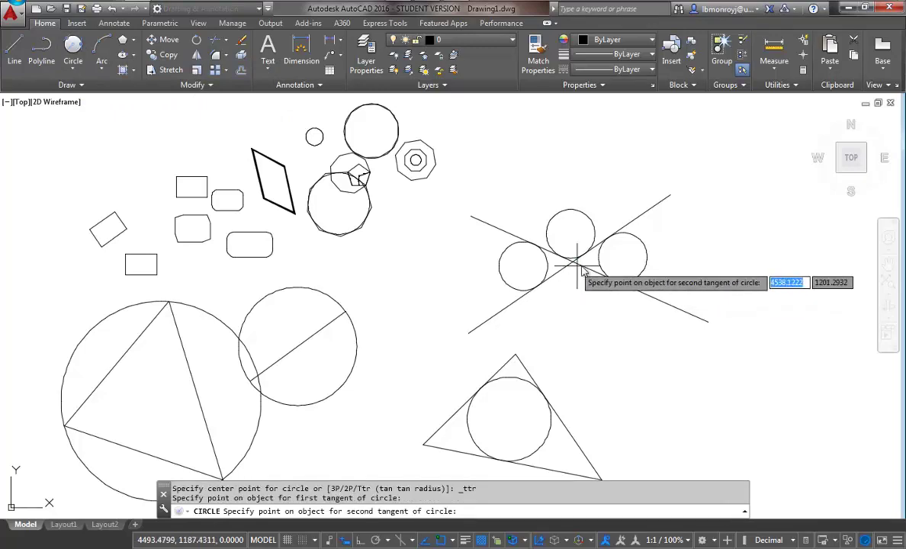
pyautogui.click(585, 267)
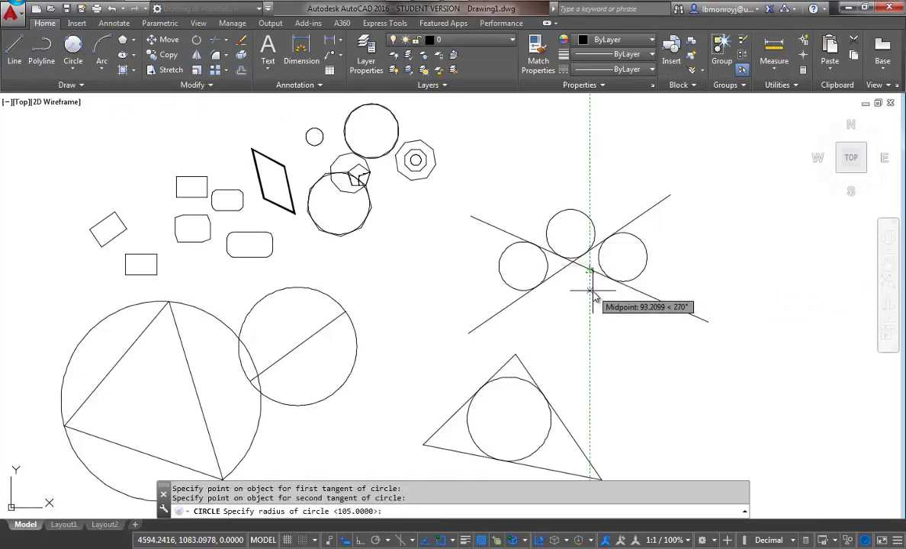
pyautogui.press('Return')
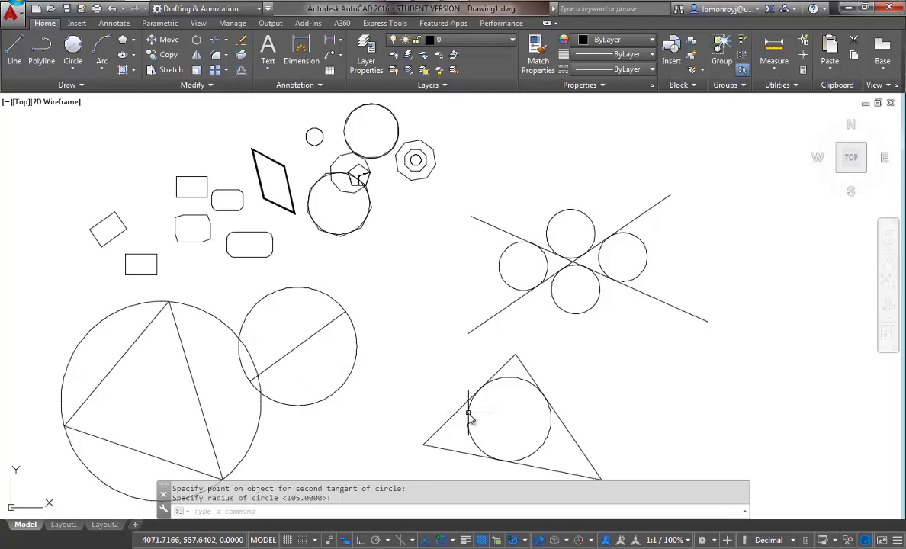
# - Select the circle inscribed in the triangle to inspect it, and clear the selection
pyautogui.press('Return')
pyautogui.click(503, 375)
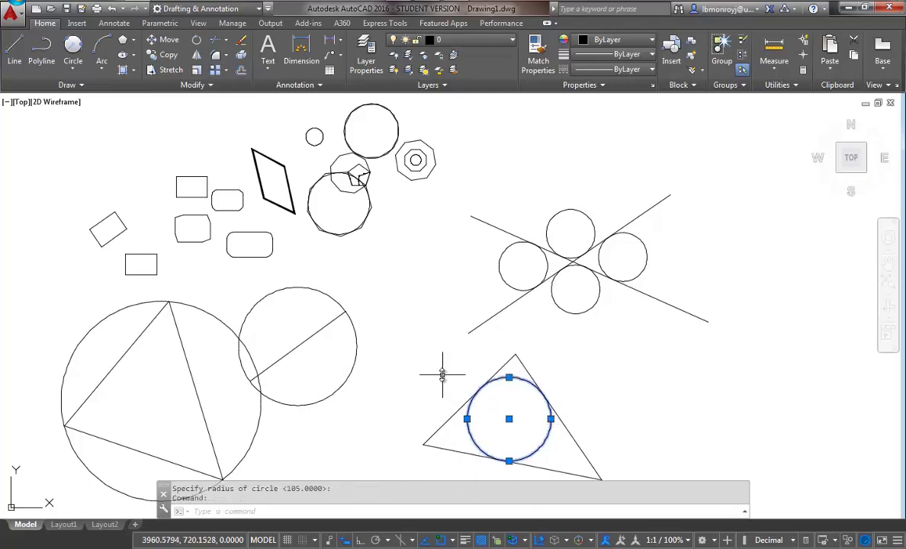
pyautogui.press('Escape')
pyautogui.press('Escape')
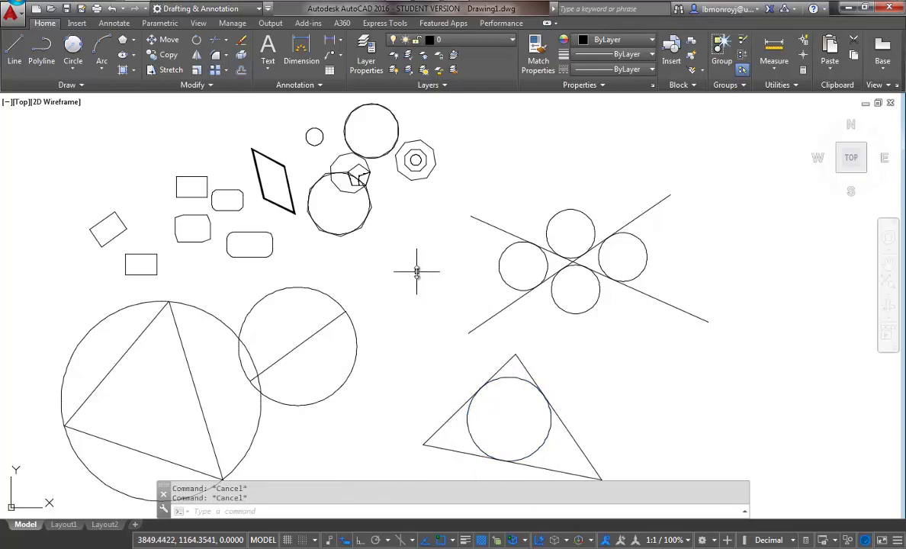
# - Start a Center ellipse in the empty area right of the crossing lines, with Ortho on and a horizontal half-axis of 210
pyautogui.scroll(2, 426, 268)
pyautogui.scroll(-4, 426, 268)
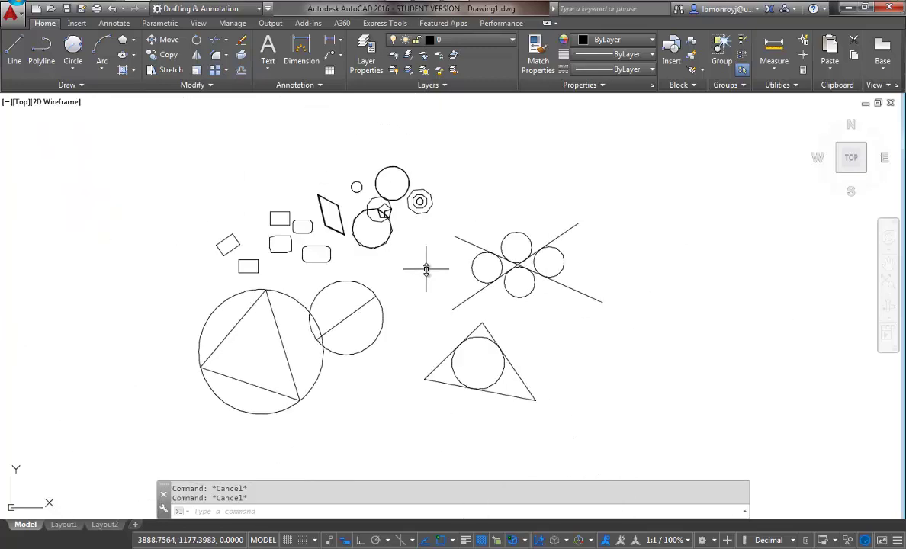
pyautogui.moveTo(426, 268); pyautogui.dragTo(291, 225, button='middle')
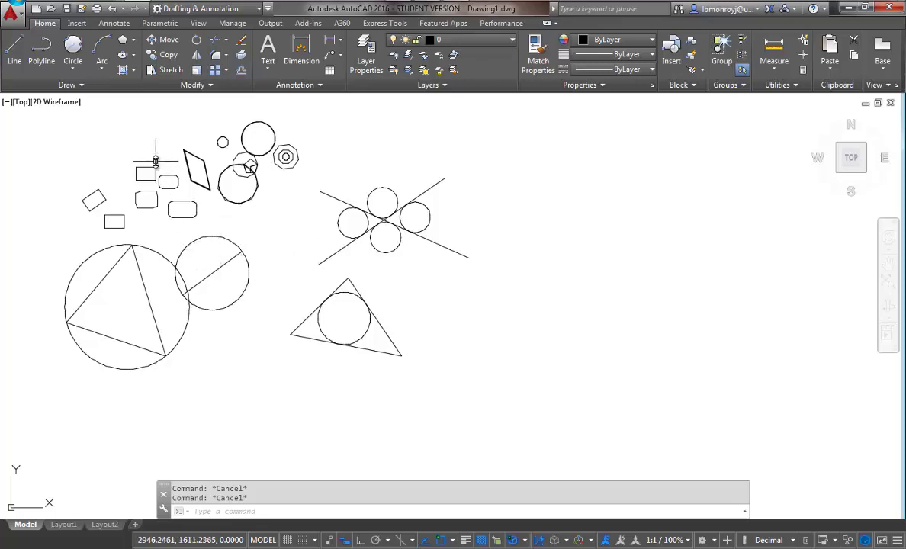
pyautogui.click(122, 61)
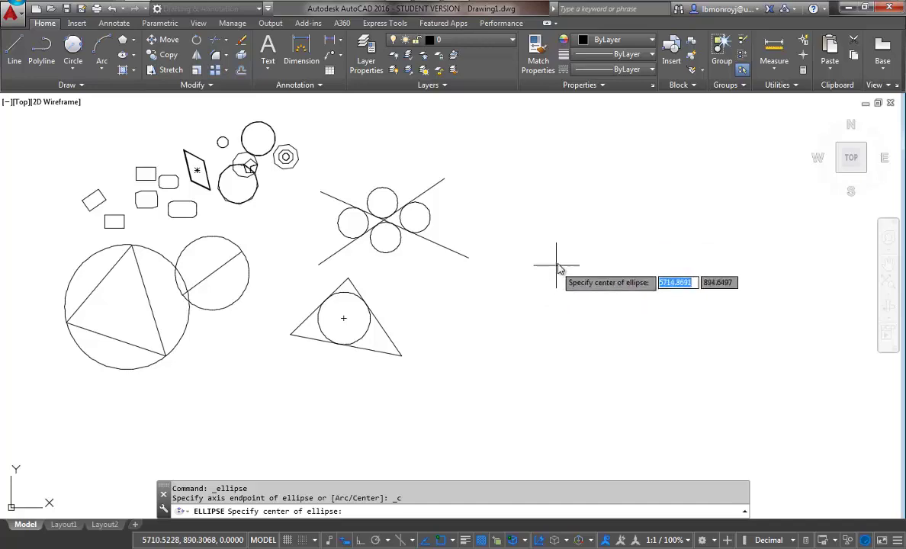
pyautogui.click(625, 240)
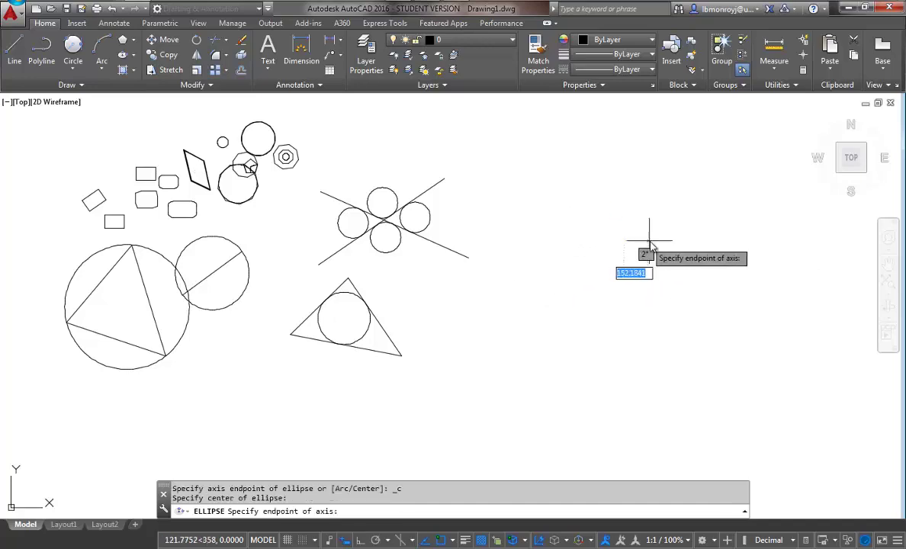
pyautogui.press('F8')
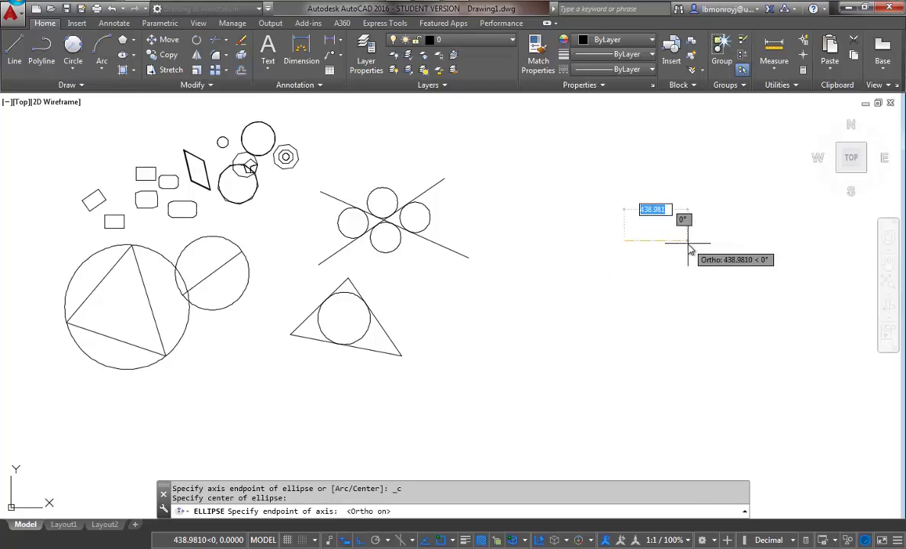
pyautogui.write('210')
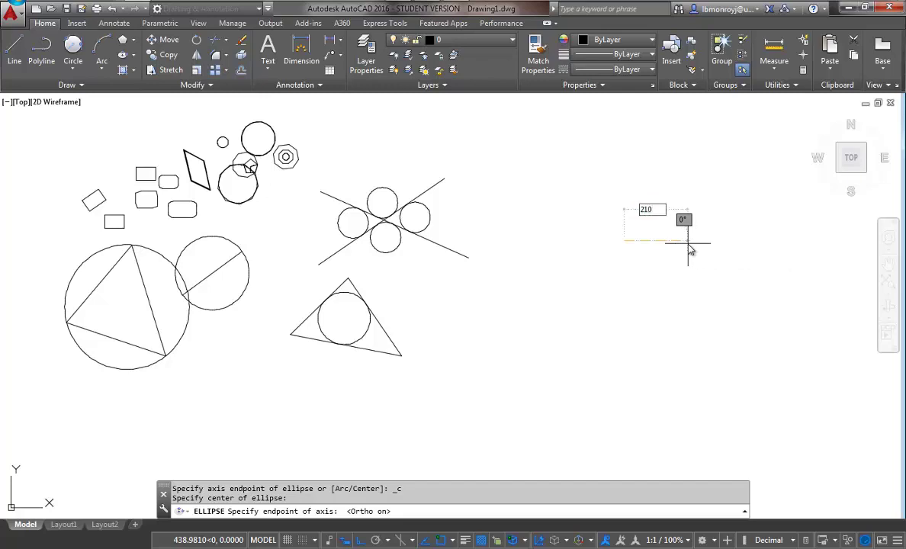
pyautogui.press('Return')
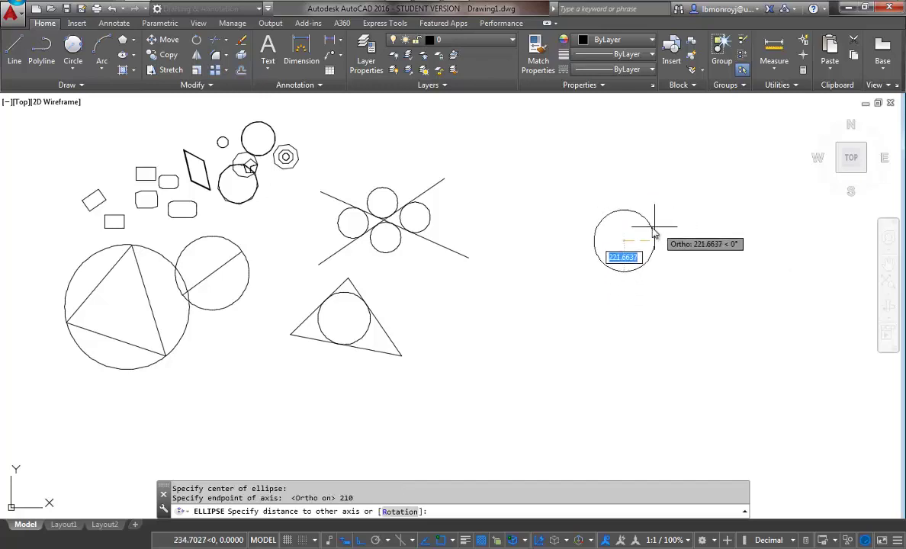
# - Finish the ellipse with a vertical half-axis of 95, check its axes by selecting it, and clear the selection
pyautogui.scroll(-2, 627, 214)
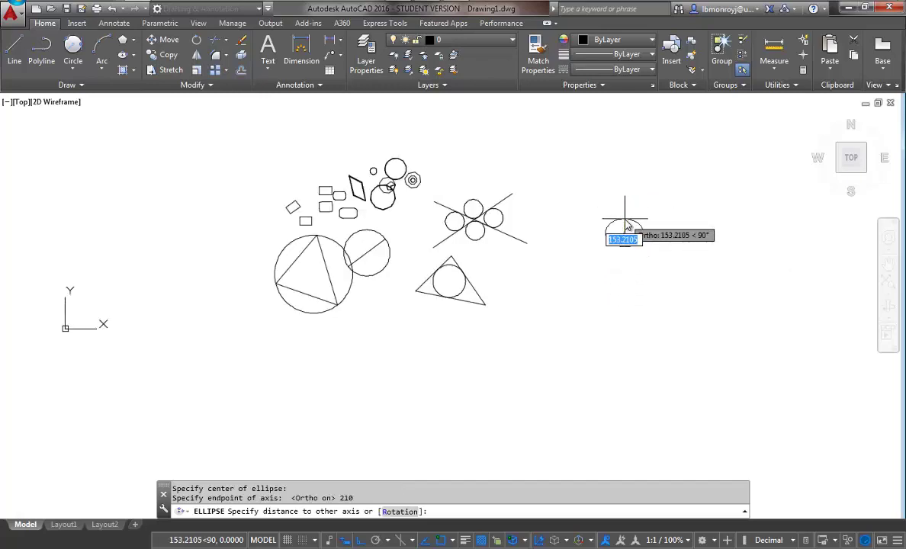
pyautogui.scroll(5, 626, 217)
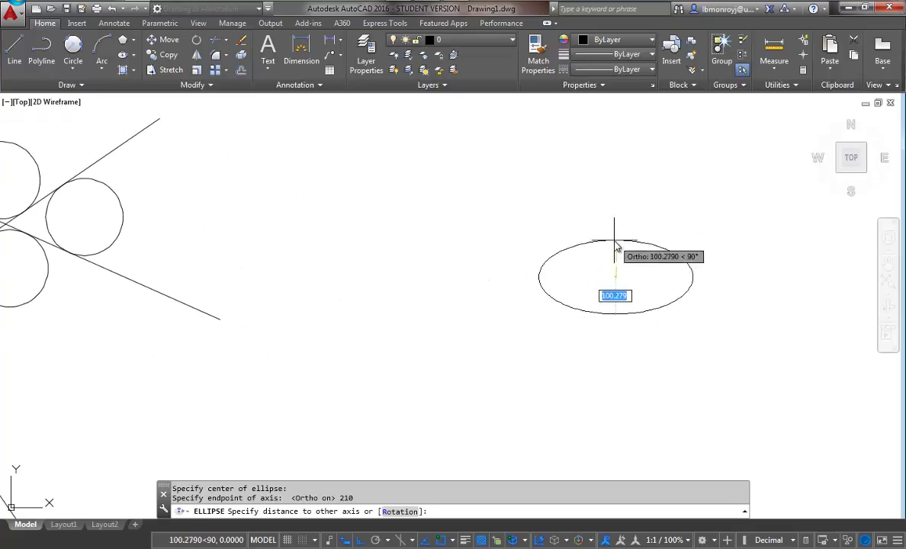
pyautogui.write('95')
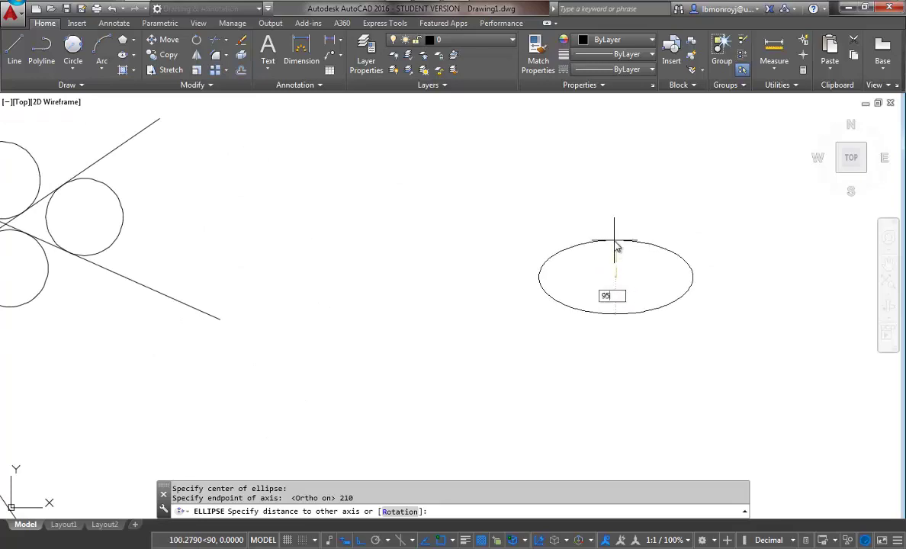
pyautogui.press('Return')
pyautogui.click(653, 248)
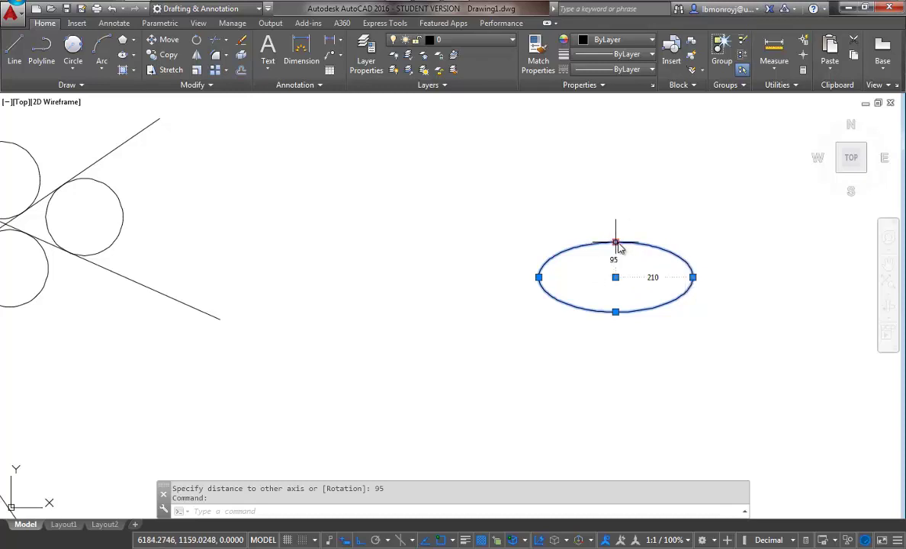
pyautogui.press('Escape')
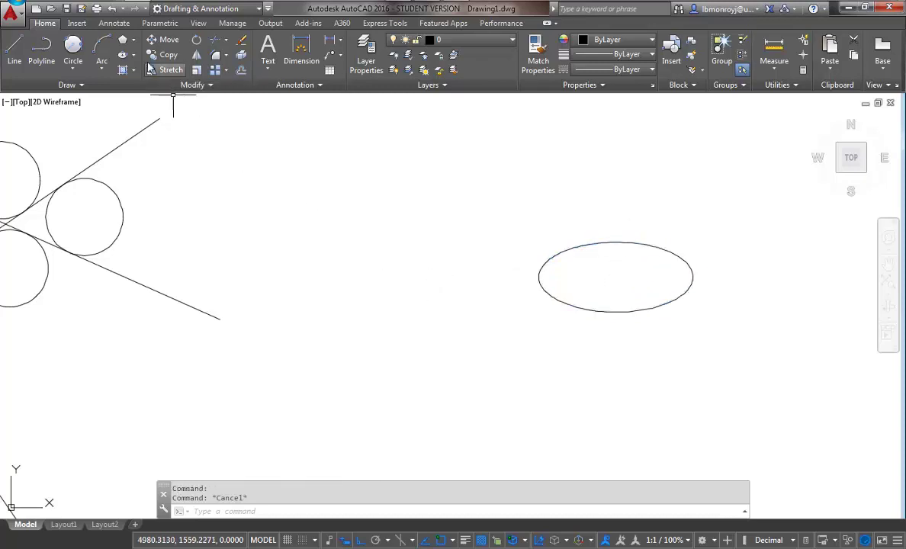
# - Draw a horizontal Axis, End ellipse between the crossing lines and the first ellipse, select it to check its axes, and clear the selection
pyautogui.click(134, 57)
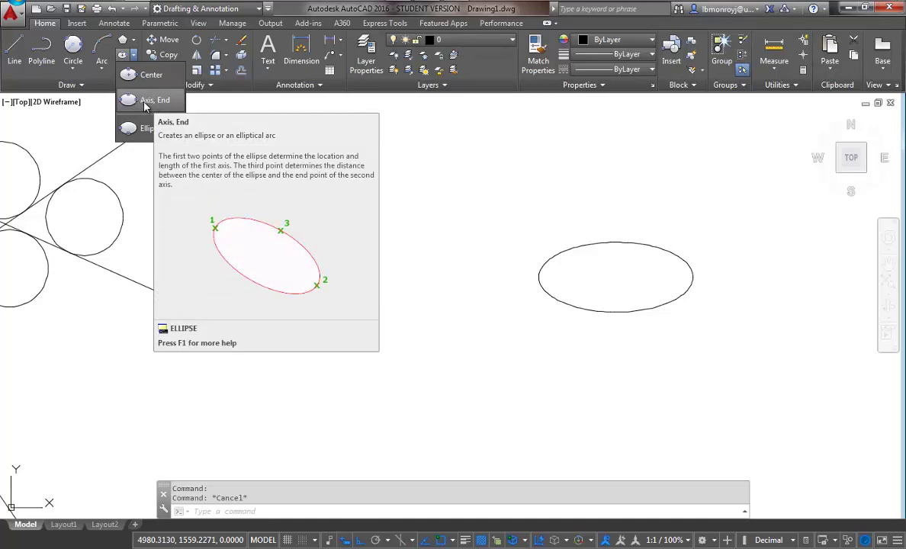
pyautogui.click(147, 106)
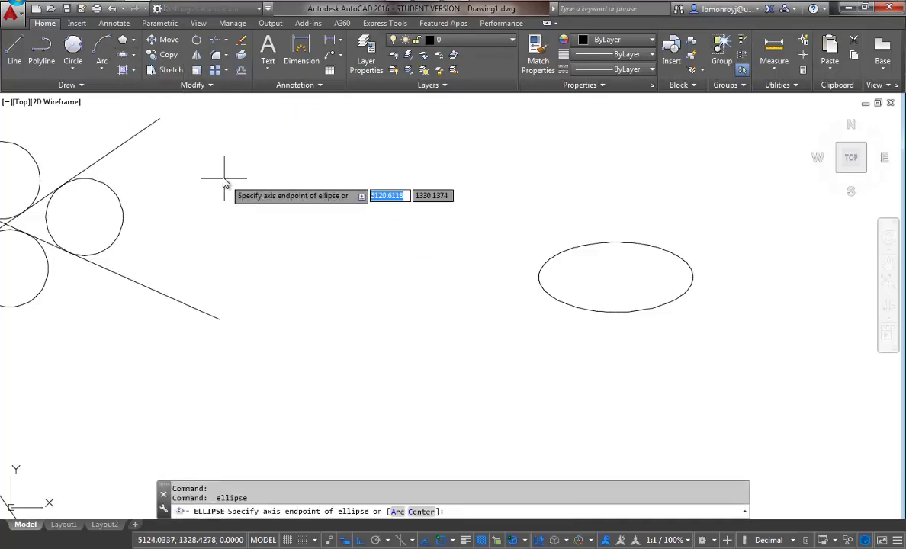
pyautogui.click(241, 201)
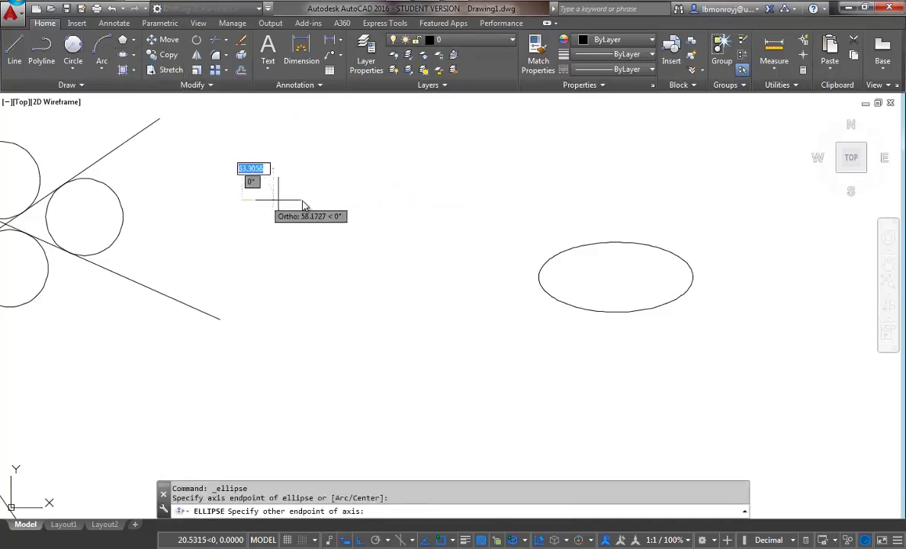
pyautogui.click(472, 201)
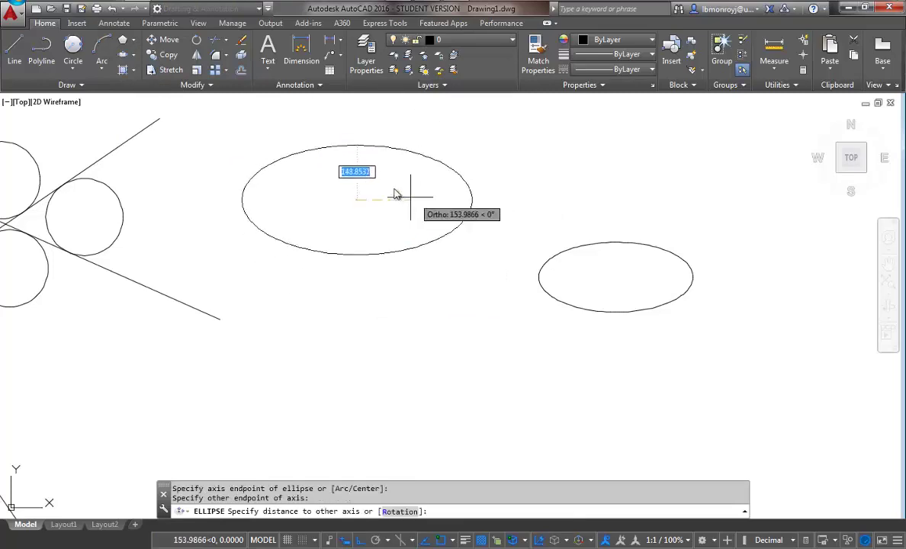
pyautogui.click(355, 140)
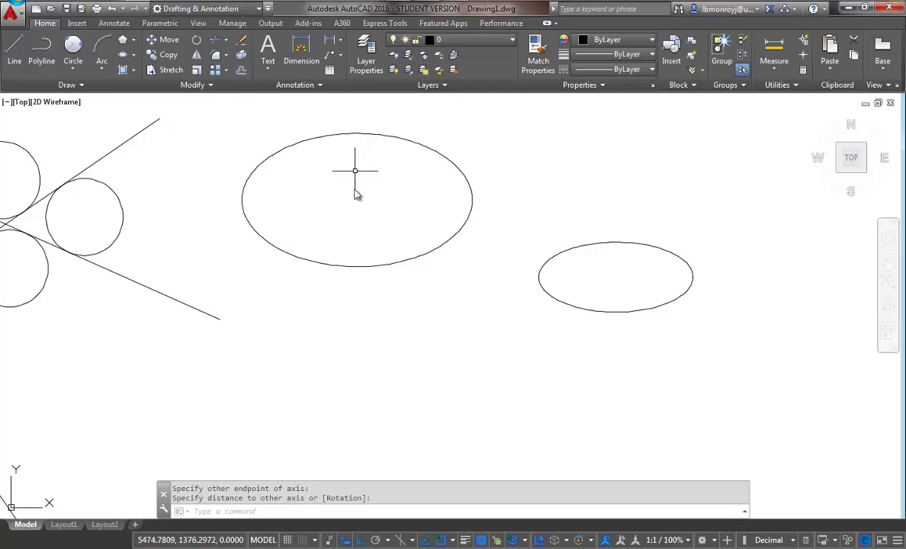
pyautogui.click(364, 135)
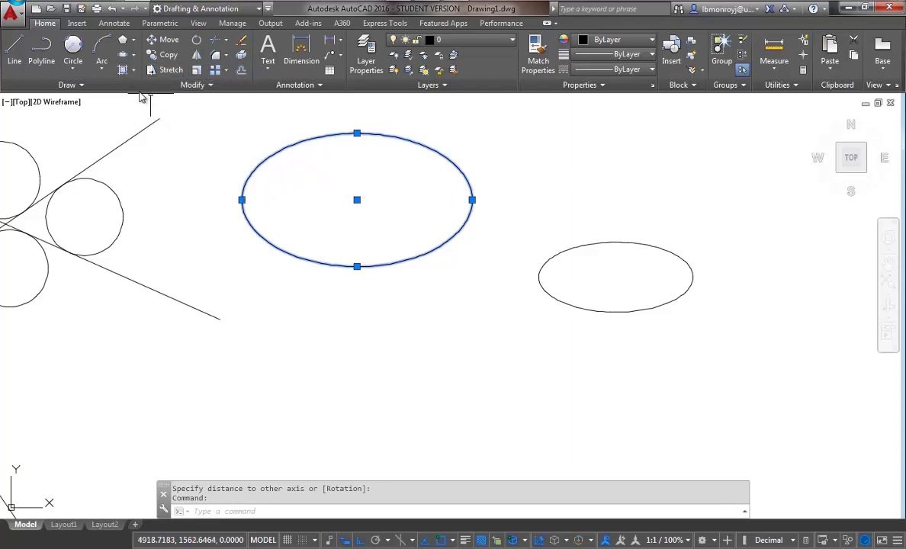
pyautogui.press('Escape')
pyautogui.press('Escape')
pyautogui.press('alt')
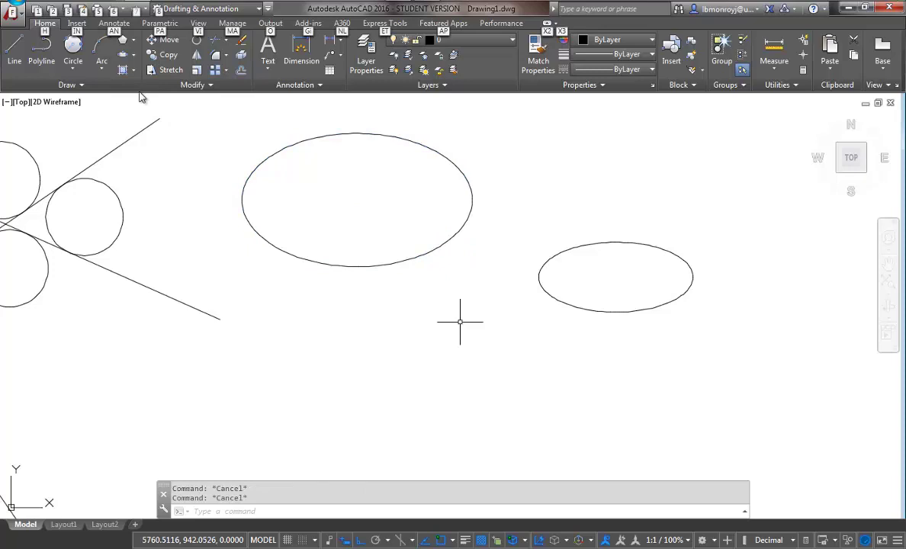
pyautogui.press('Escape')
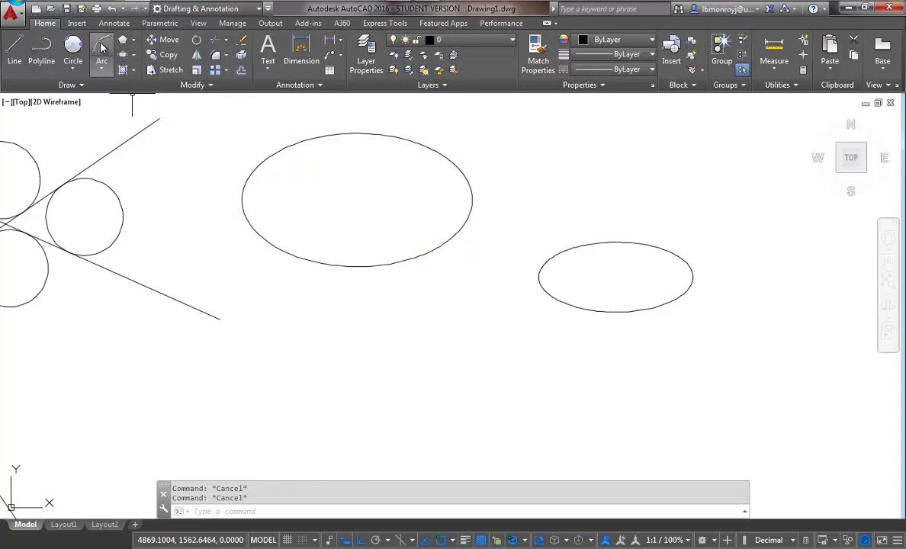
# - Review the available arc construction methods and look over the existing shapes for a place to draw an arc
pyautogui.click(98, 73)
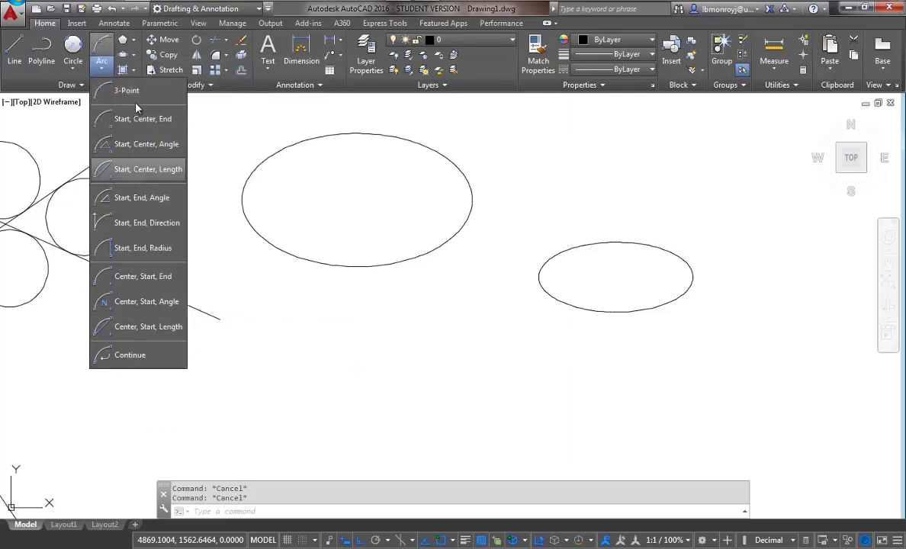
pyautogui.click(239, 335)
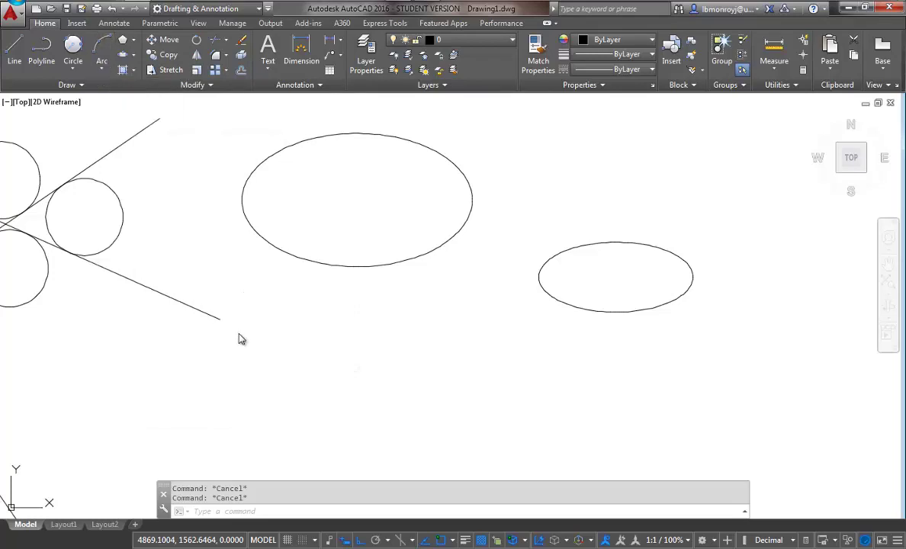
pyautogui.scroll(-5, 239, 332)
pyautogui.moveTo(198, 318)
pyautogui.mouseDown(button='middle')
pyautogui.moveTo(425, 259)
pyautogui.moveTo(445, 274)
pyautogui.moveTo(540, 269)
pyautogui.moveTo(593, 283)
pyautogui.moveTo(627, 331)
pyautogui.moveTo(724, 334)
pyautogui.moveTo(712, 324)
pyautogui.mouseUp(button='middle')
pyautogui.scroll(3, 309, 254)
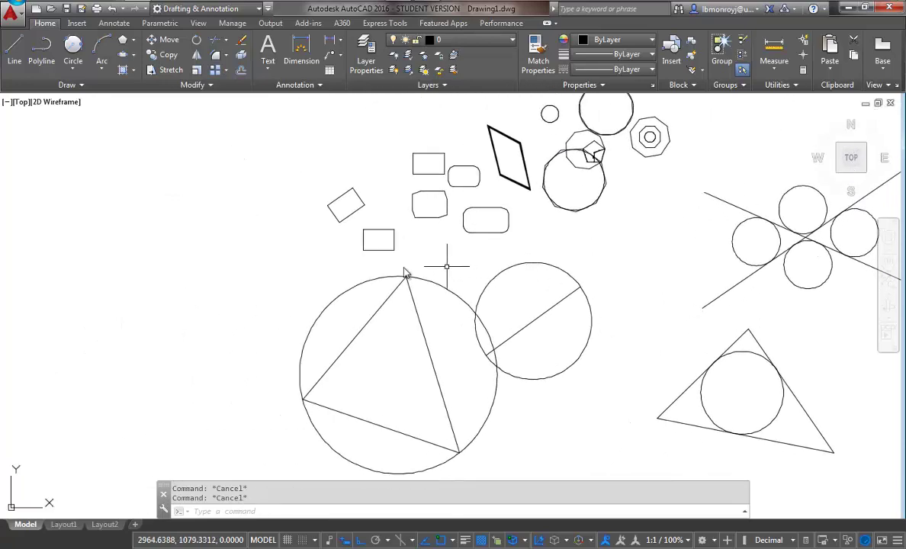
pyautogui.scroll(-2, 367, 202)
pyautogui.scroll(7, 366, 202)
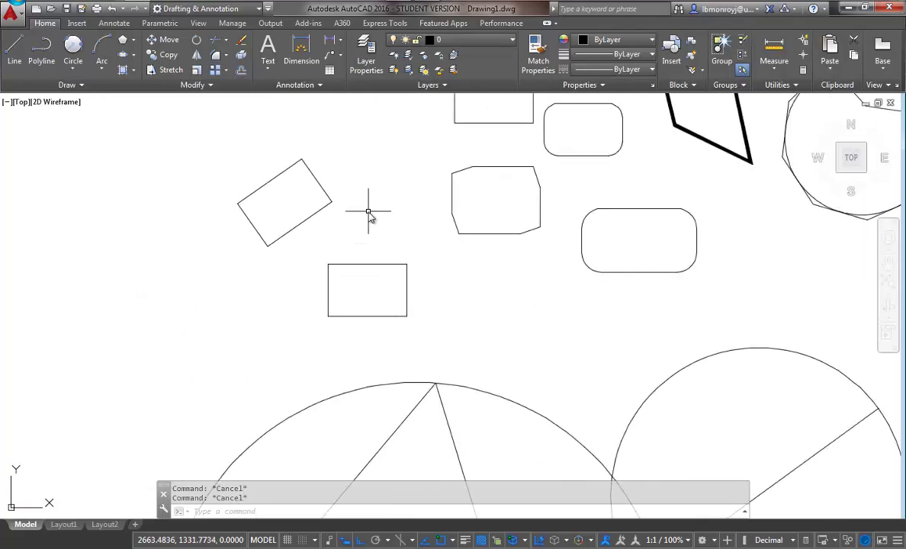
pyautogui.moveTo(347, 211); pyautogui.dragTo(435, 229, button='middle')
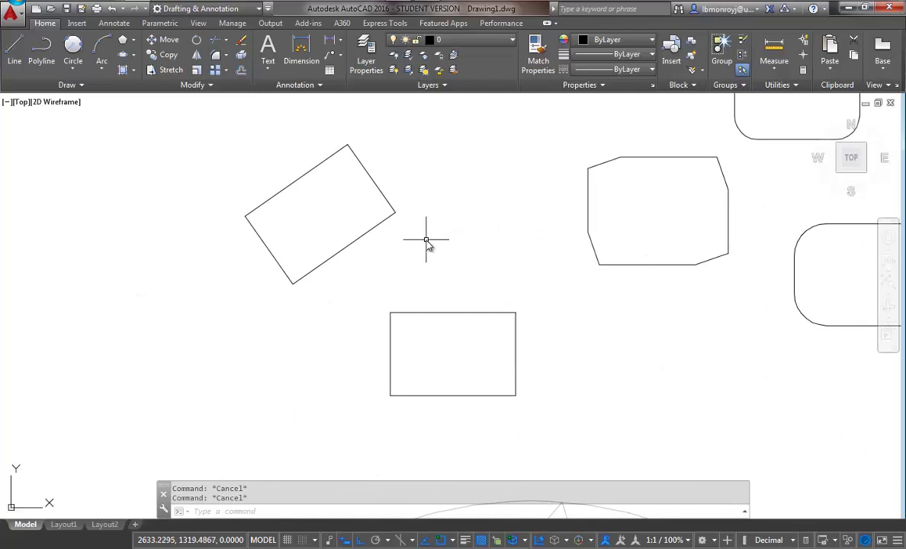
# - Draw a 3-Point arc through three consecutive right-hand vertices of the outer octagon around the small circle, ending at its topmost vertex
pyautogui.click(94, 65)
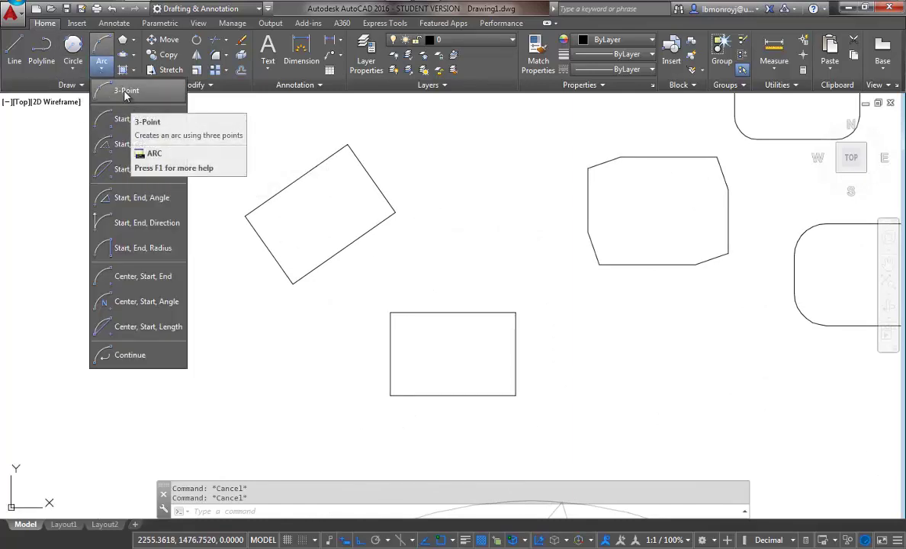
pyautogui.click(126, 93)
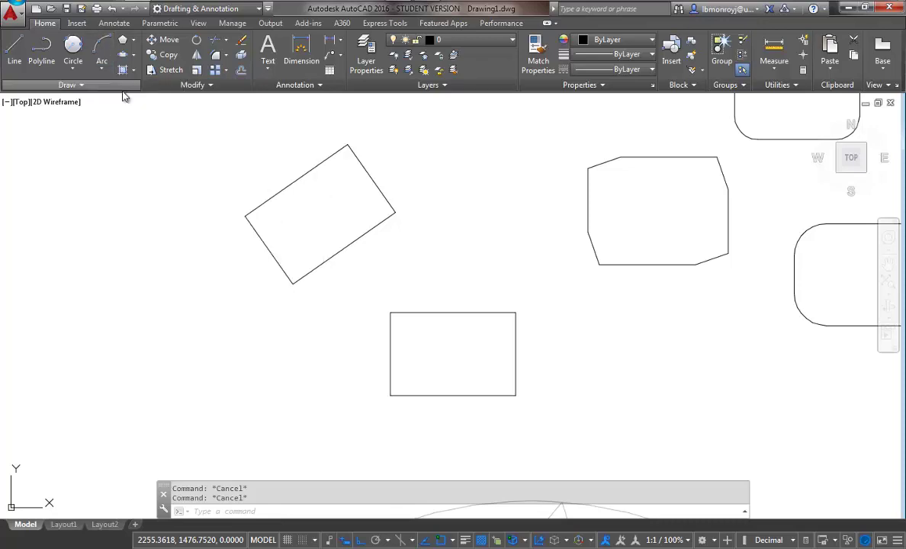
pyautogui.scroll(-5, 581, 299)
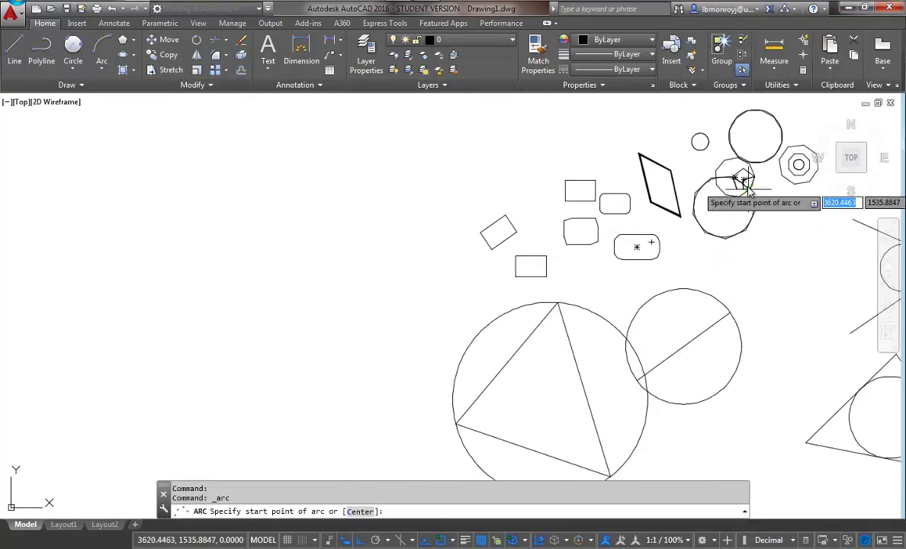
pyautogui.scroll(3, 748, 186)
pyautogui.scroll(-2, 755, 198)
pyautogui.moveTo(755, 198); pyautogui.dragTo(425, 212, button='middle')
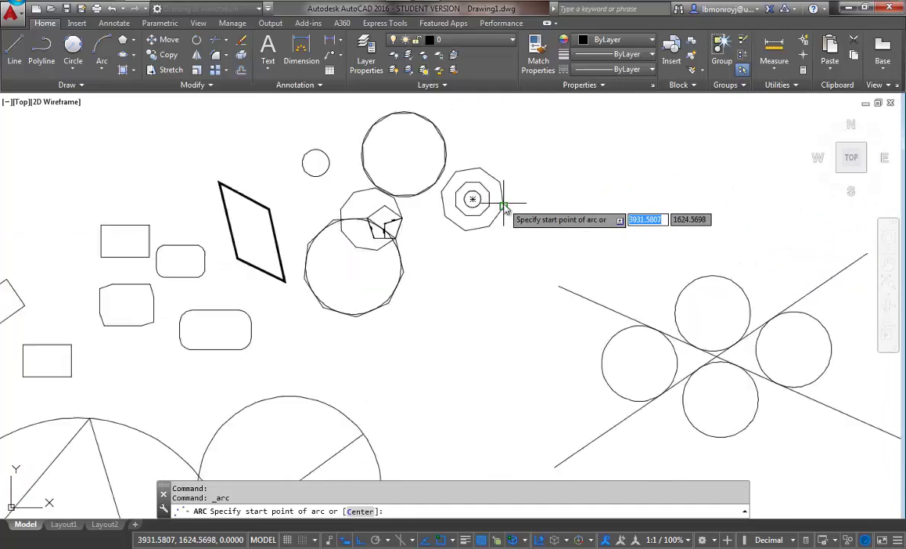
pyautogui.scroll(4, 492, 206)
pyautogui.scroll(2, 491, 206)
pyautogui.moveTo(499, 223); pyautogui.dragTo(554, 263, button='middle')
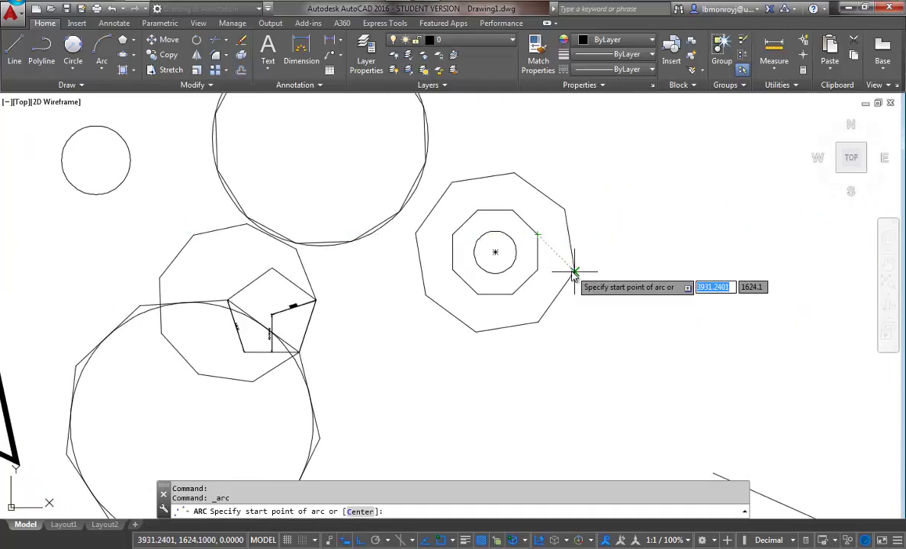
pyautogui.click(575, 272)
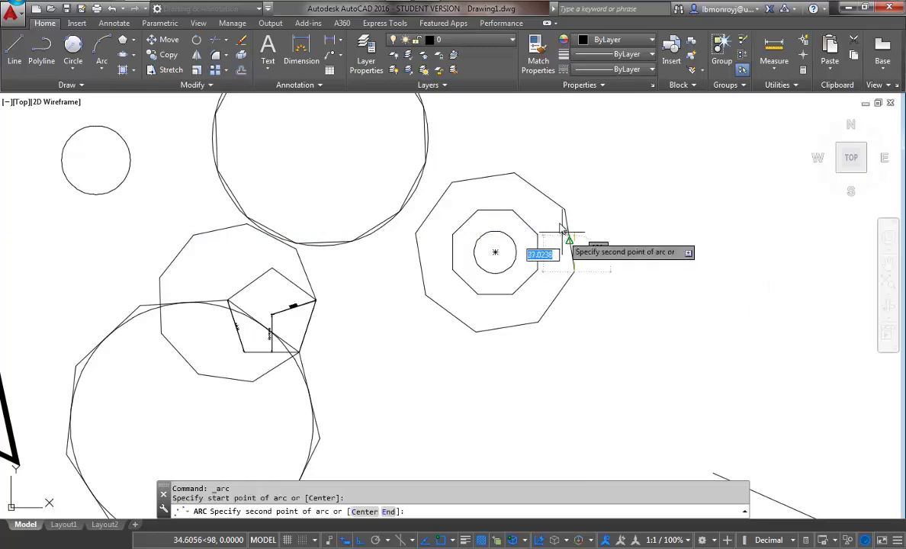
pyautogui.click(566, 209)
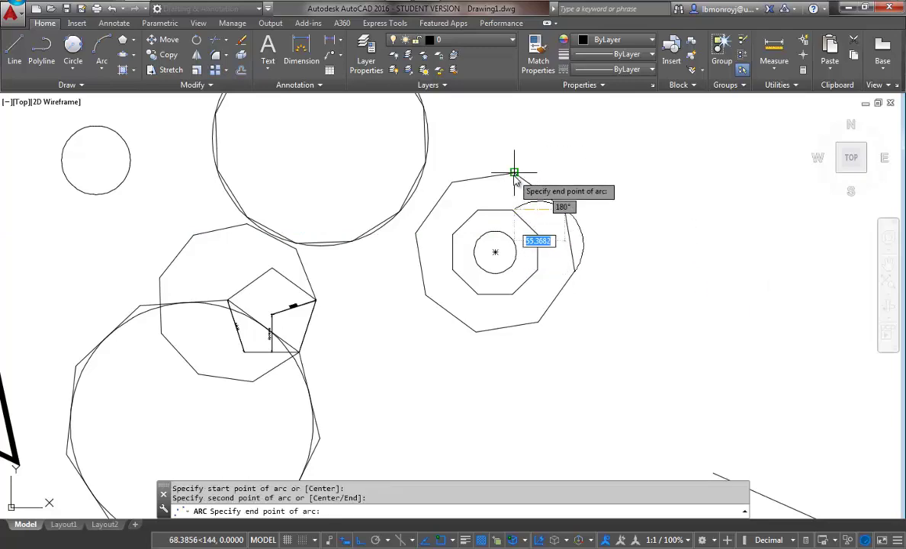
pyautogui.click(514, 172)
# - Select the arc on the octagon's right side to inspect its grips and center, and clear the selection
pyautogui.click(576, 246)
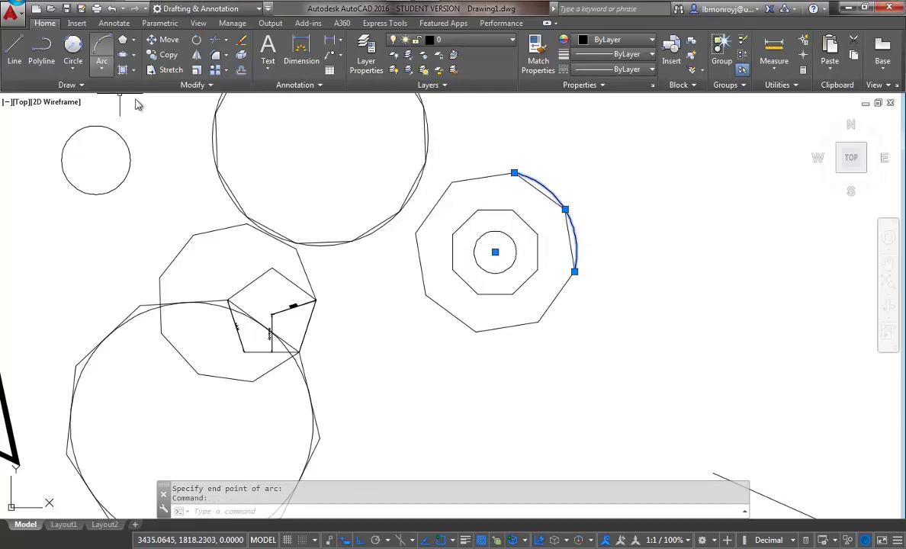
pyautogui.click(102, 67)
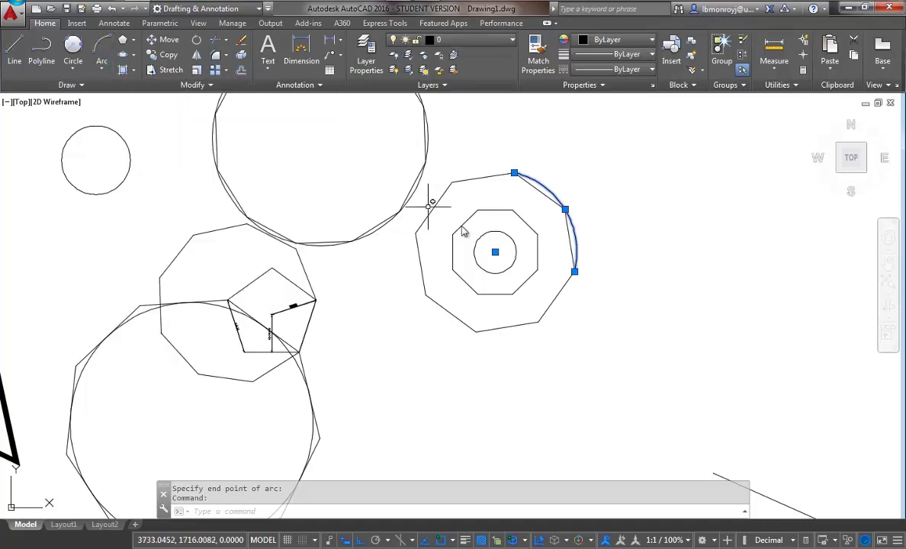
pyautogui.press('Escape')
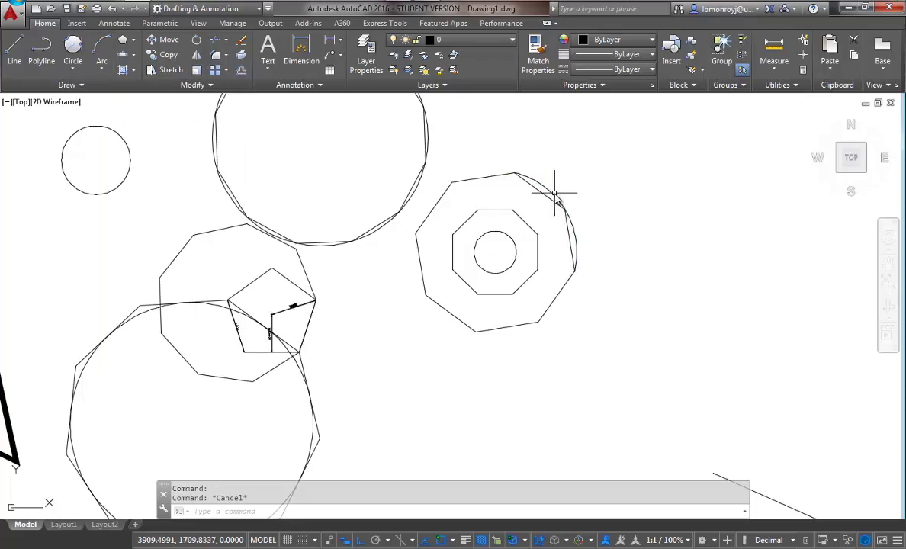
pyautogui.click(540, 184)
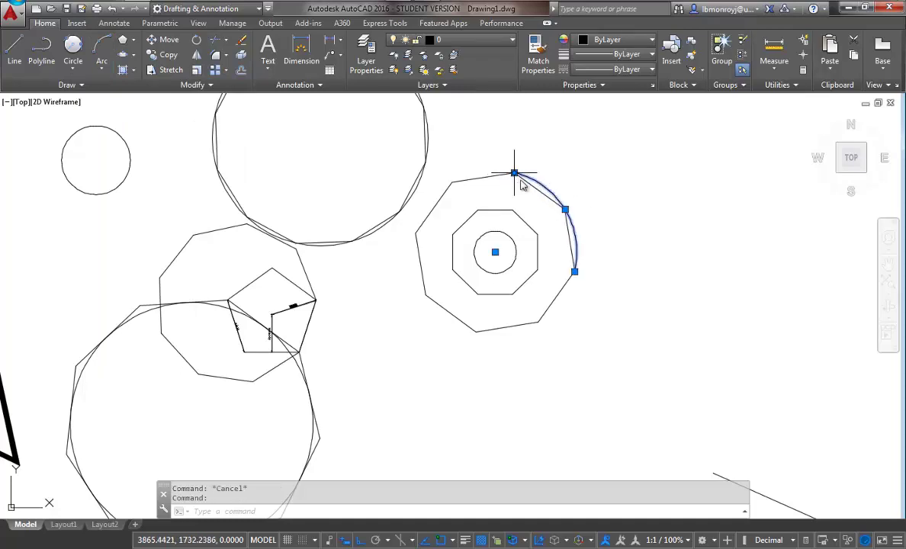
pyautogui.press('Escape')
# - Draw a second 3-Point arc from the outer octagon's lower-right vertex through its leftmost vertex to its upper-left vertex, and select it for inspection
pyautogui.click(101, 67)
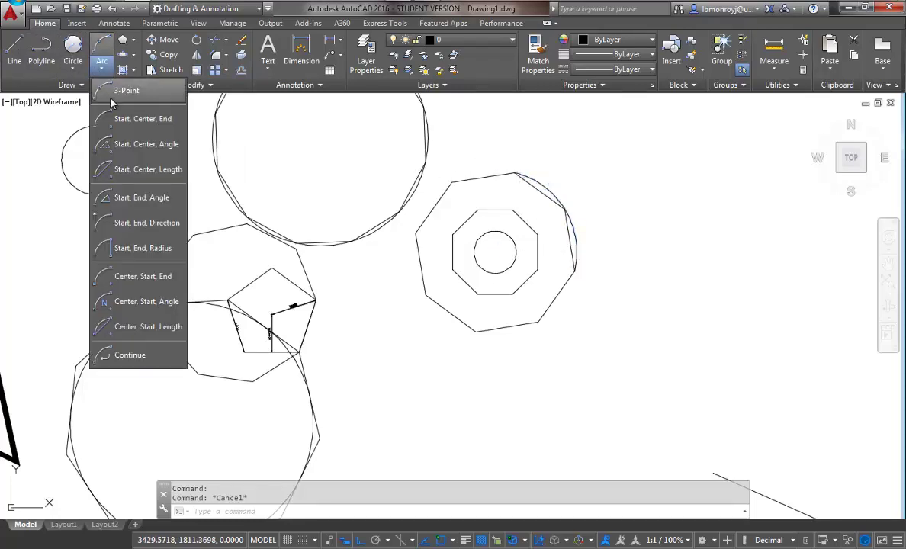
pyautogui.click(114, 92)
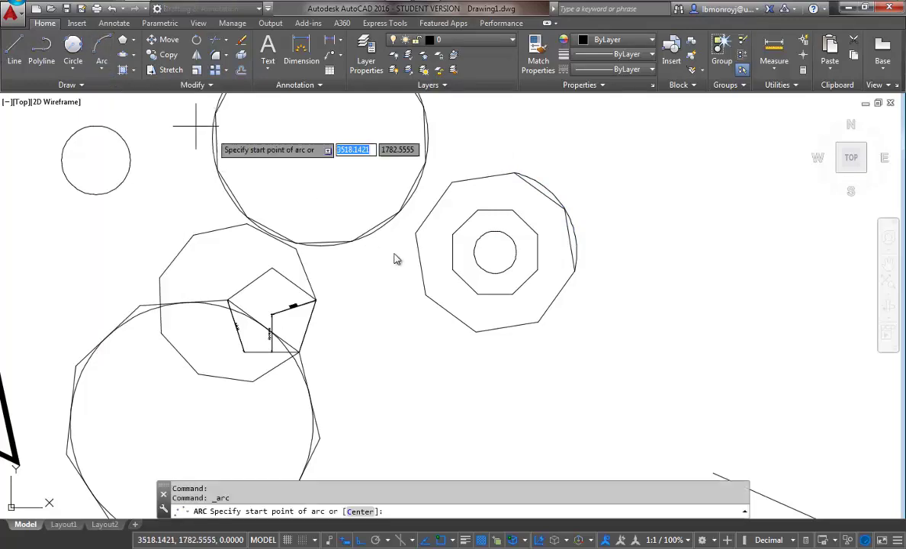
pyautogui.click(540, 320)
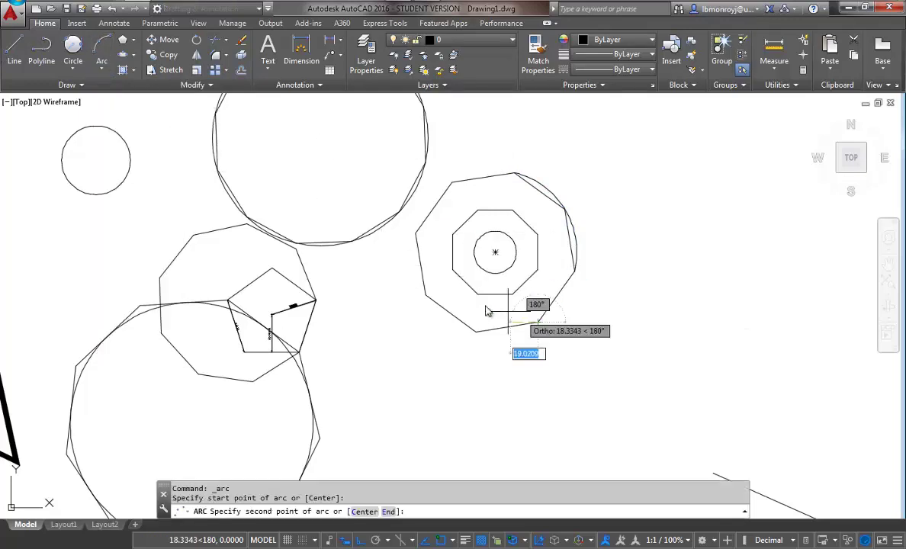
pyautogui.click(422, 229)
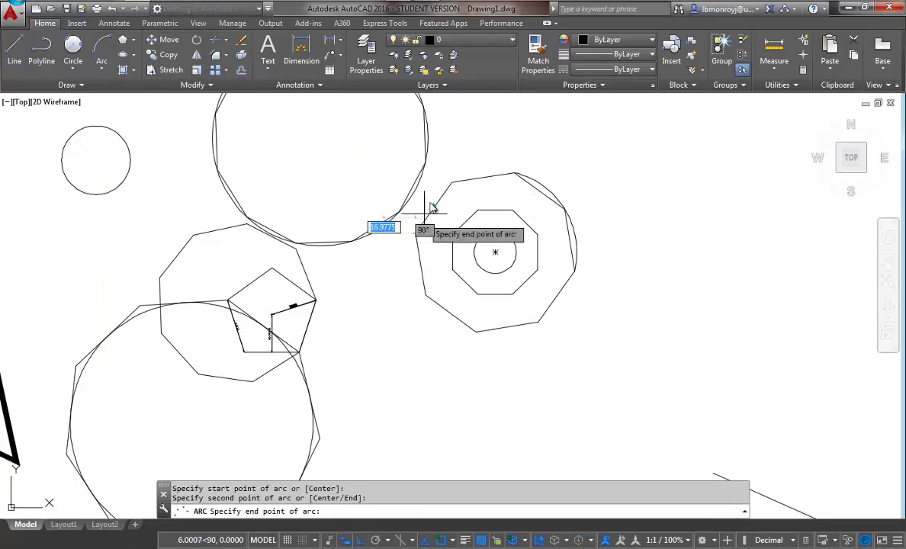
pyautogui.click(452, 184)
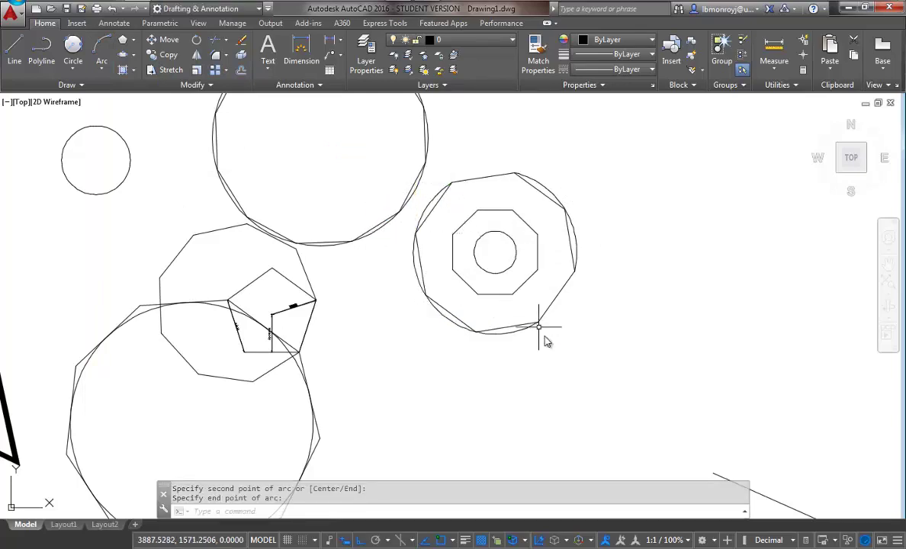
pyautogui.click(429, 303)
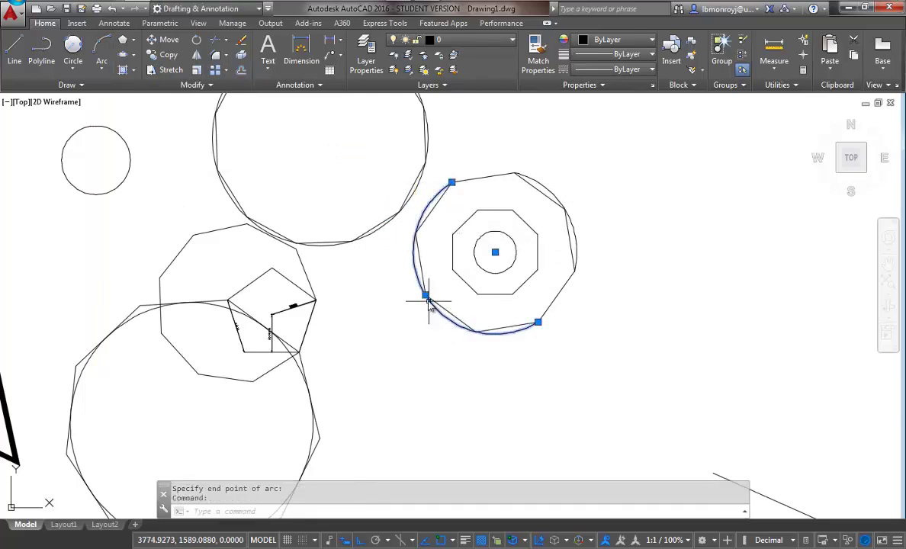
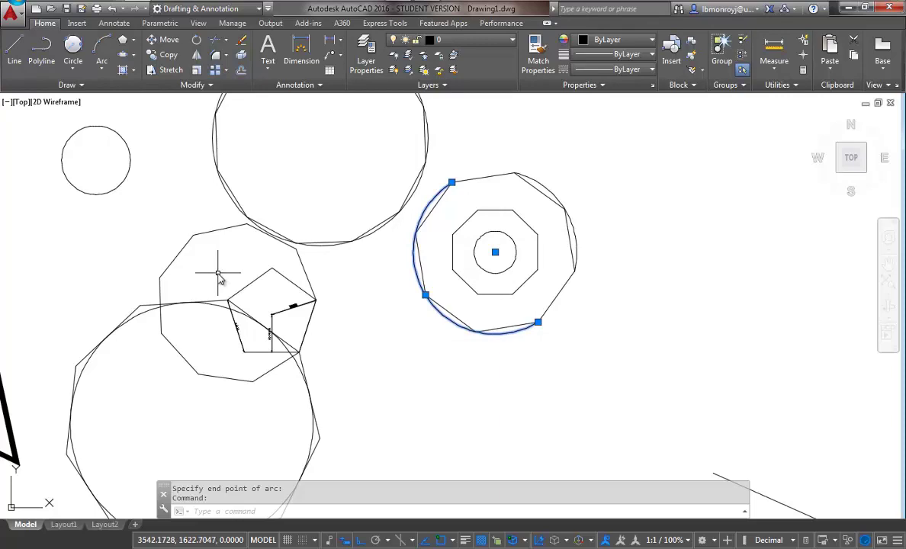
# - Draw a Start, Center, End arc around the center of the rectangle above the chamfered one, from its upper-right to upper-left corner, and select the arc
pyautogui.scroll(4, 217, 273)
pyautogui.scroll(-6, 212, 268)
pyautogui.moveTo(202, 256)
pyautogui.mouseDown(button='middle')
pyautogui.moveTo(372, 288)
pyautogui.moveTo(371, 275)
pyautogui.mouseUp(button='middle')
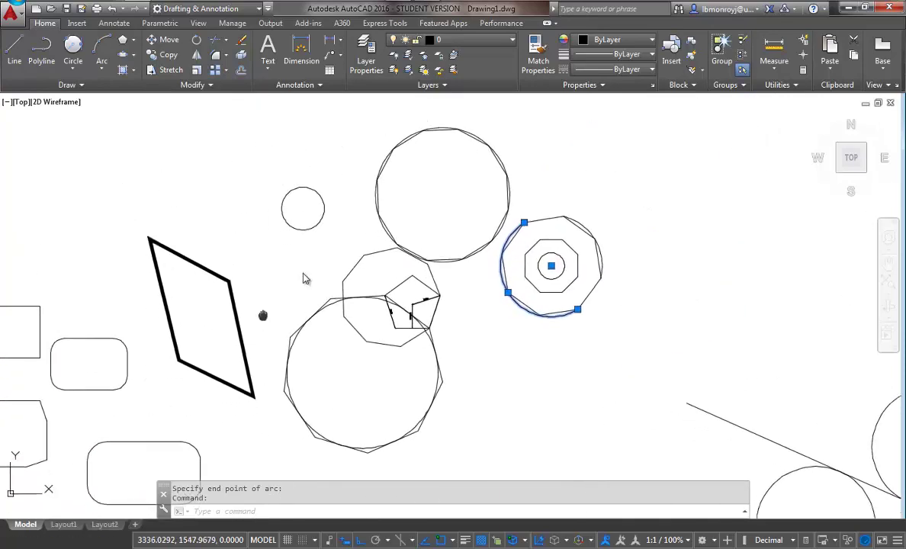
pyautogui.scroll(-2, 303, 278)
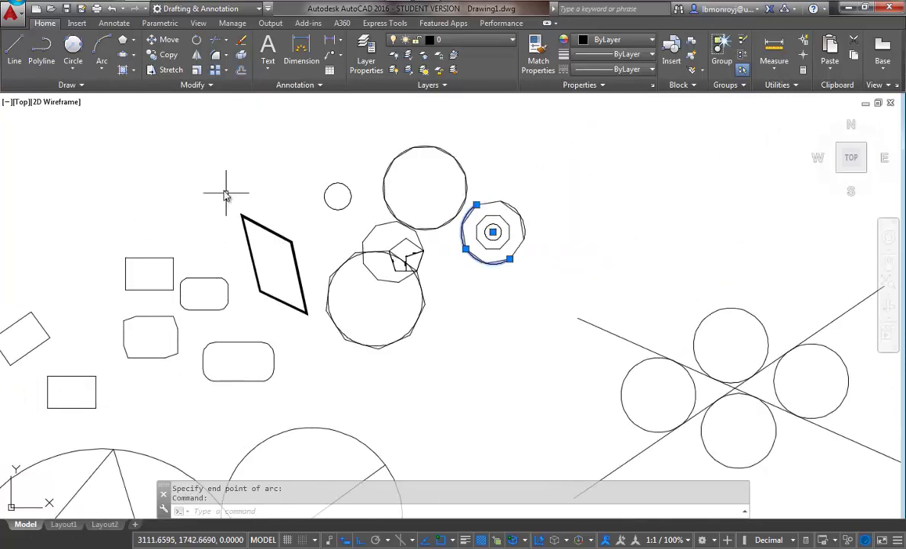
pyautogui.click(102, 72)
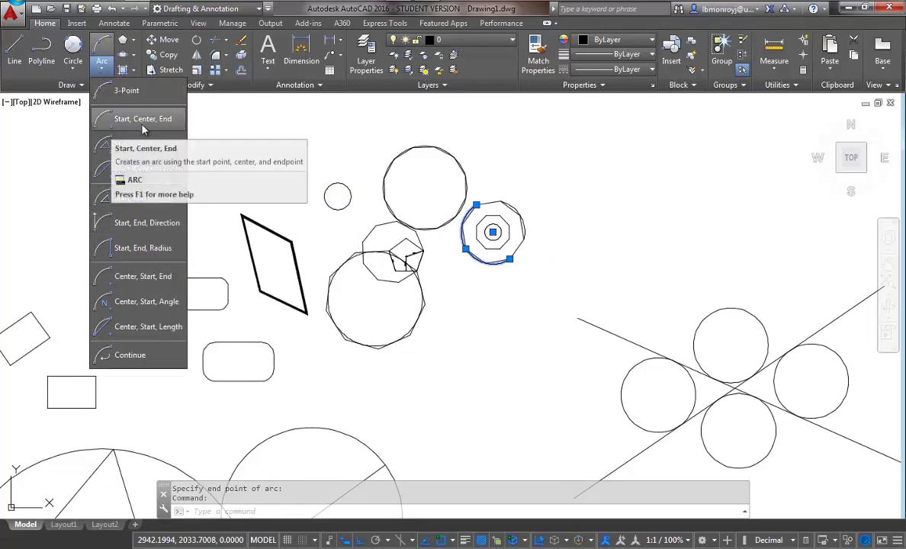
pyautogui.click(141, 118)
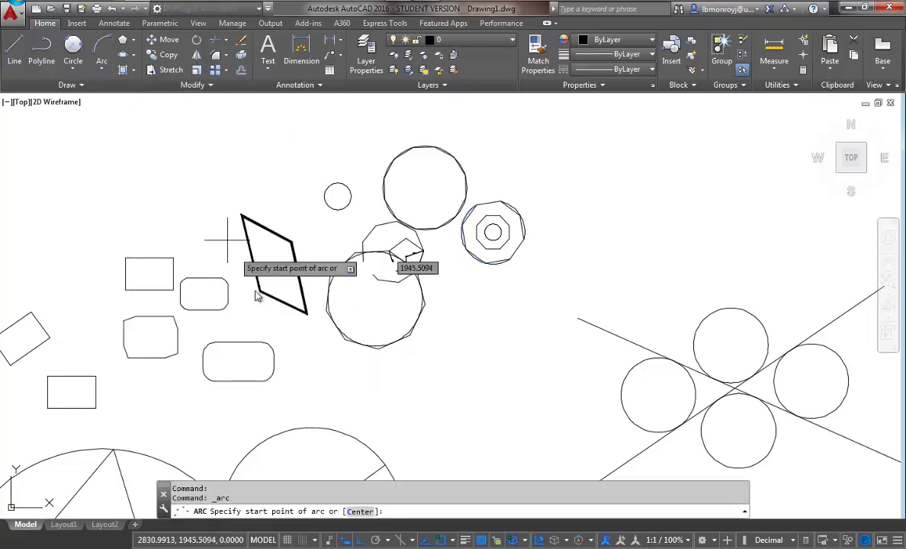
pyautogui.click(174, 260)
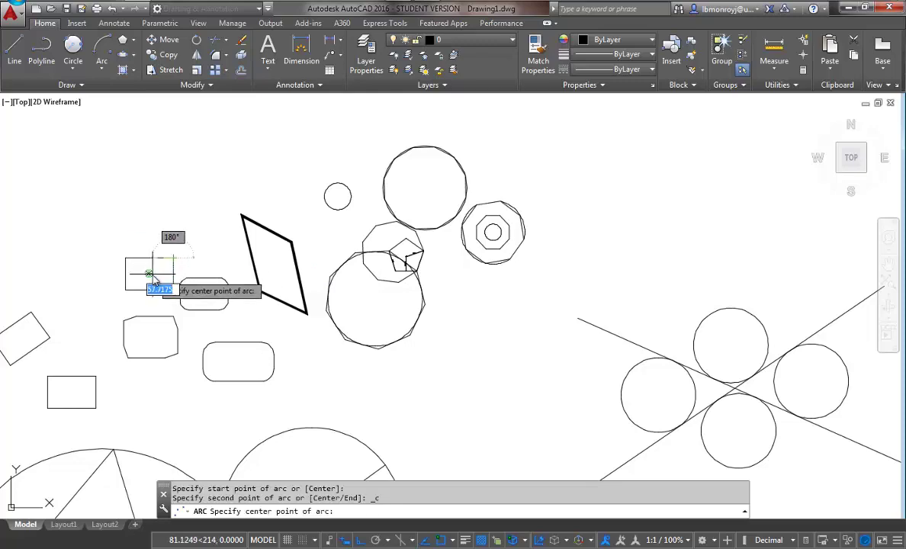
pyautogui.click(150, 273)
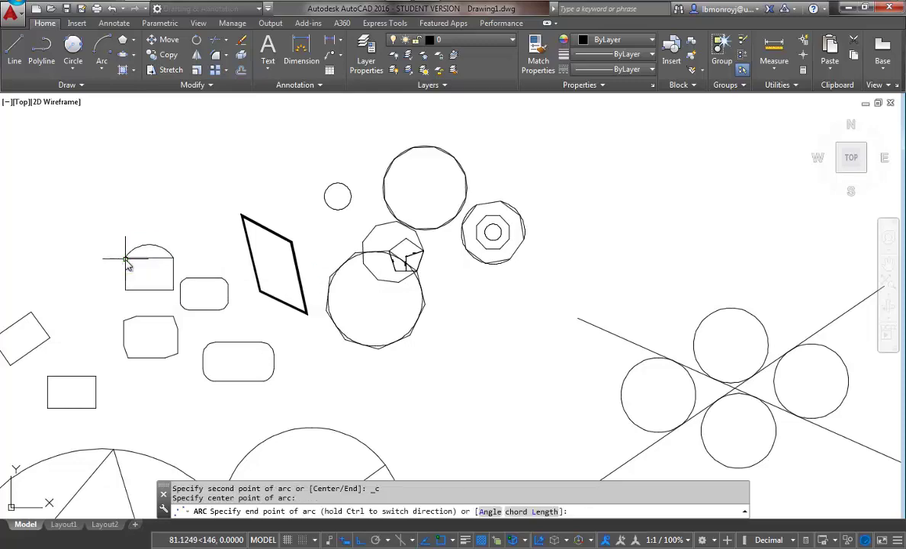
pyautogui.click(125, 259)
pyautogui.scroll(-3, 158, 268)
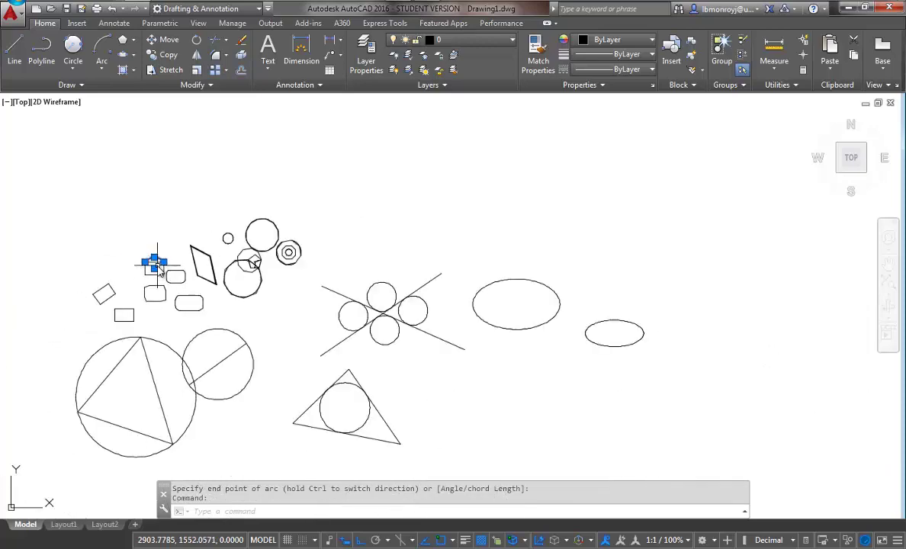
pyautogui.scroll(5, 158, 269)
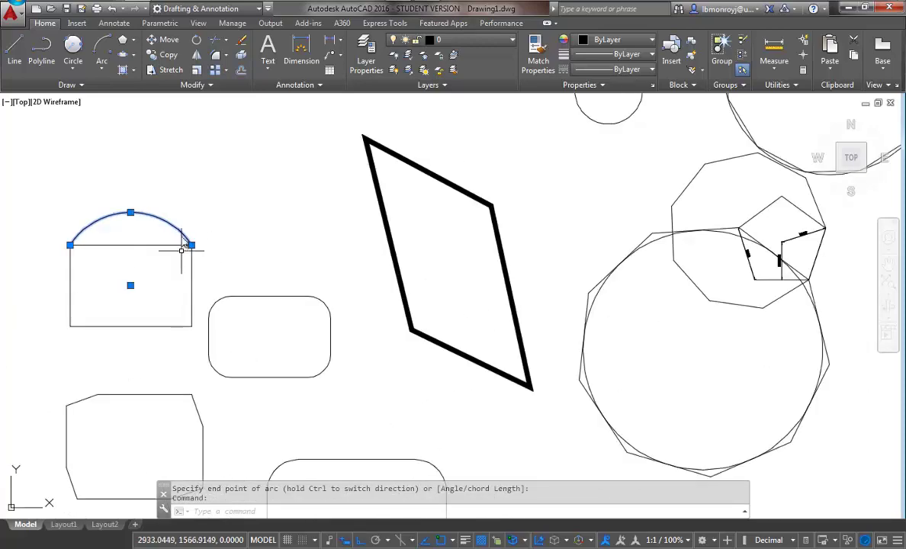
pyautogui.moveTo(186, 294); pyautogui.dragTo(325, 215, button='middle')
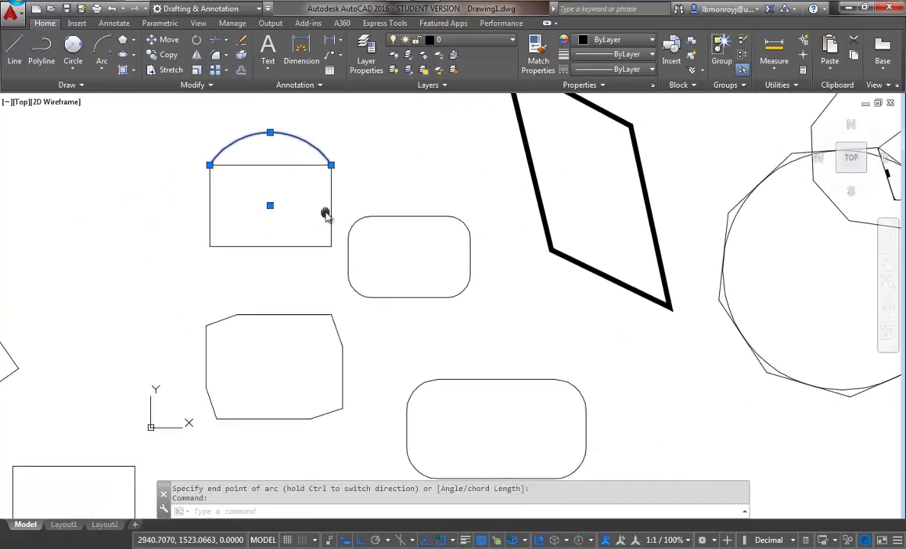
# - Draw a Start, Center, Angle arc from the rotated rectangle's right corner, centered on its top corner, with a 105° included angle
pyautogui.click(96, 72)
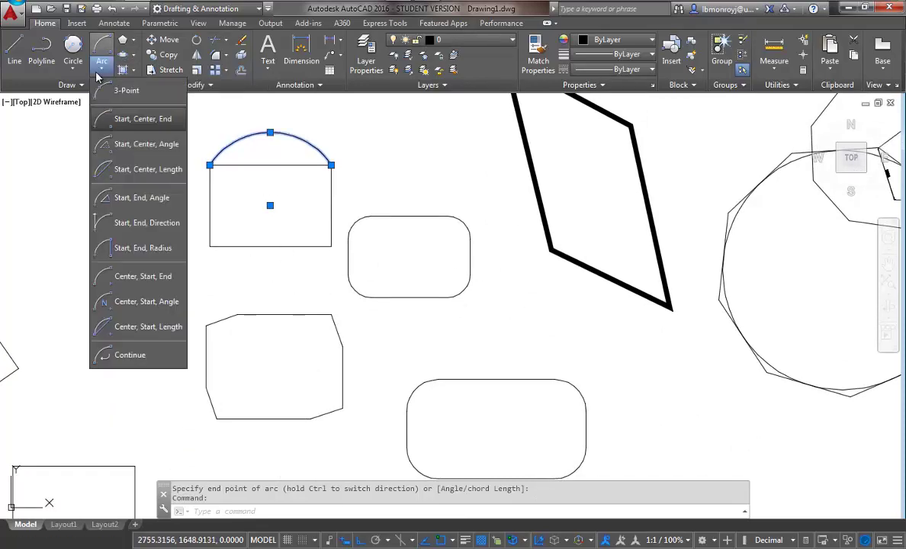
pyautogui.click(145, 147)
pyautogui.moveTo(196, 323)
pyautogui.mouseDown(button='middle')
pyautogui.moveTo(351, 266)
pyautogui.moveTo(409, 264)
pyautogui.mouseUp(button='middle')
pyautogui.click(250, 319)
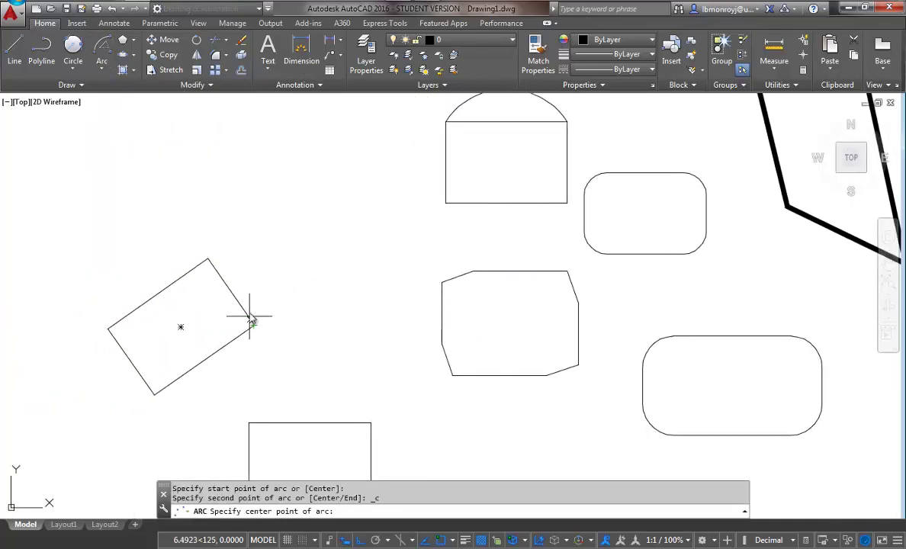
pyautogui.click(214, 258)
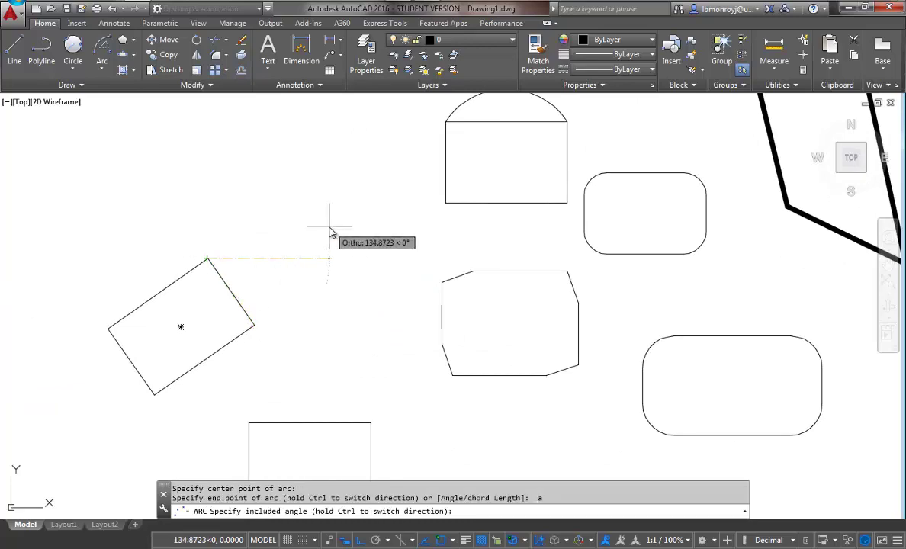
pyautogui.write('1')
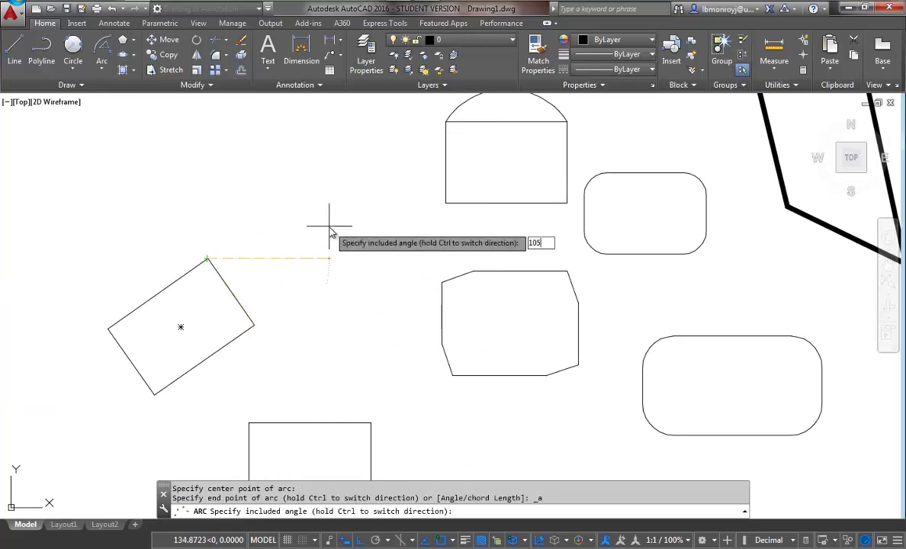
pyautogui.write('05')
pyautogui.press('Return')
pyautogui.press('Return')
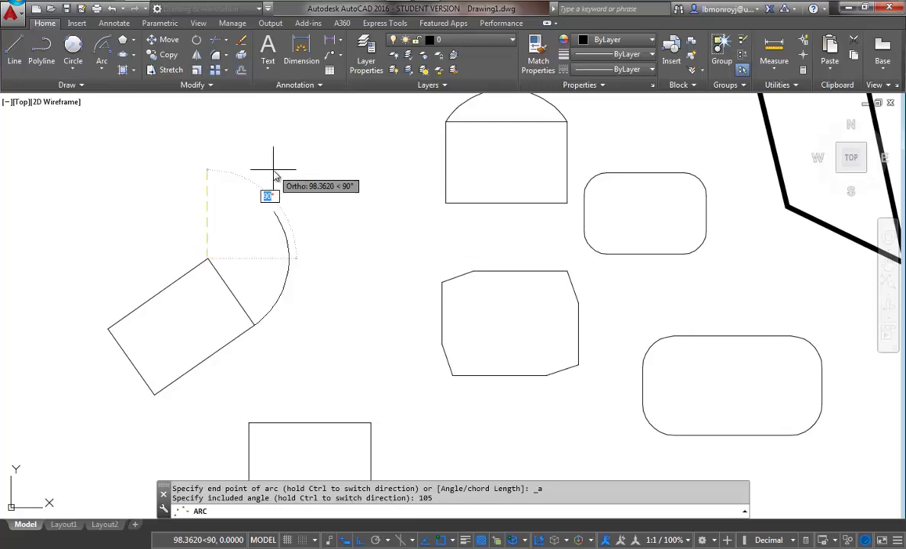
pyautogui.write('105')
pyautogui.press('Return')
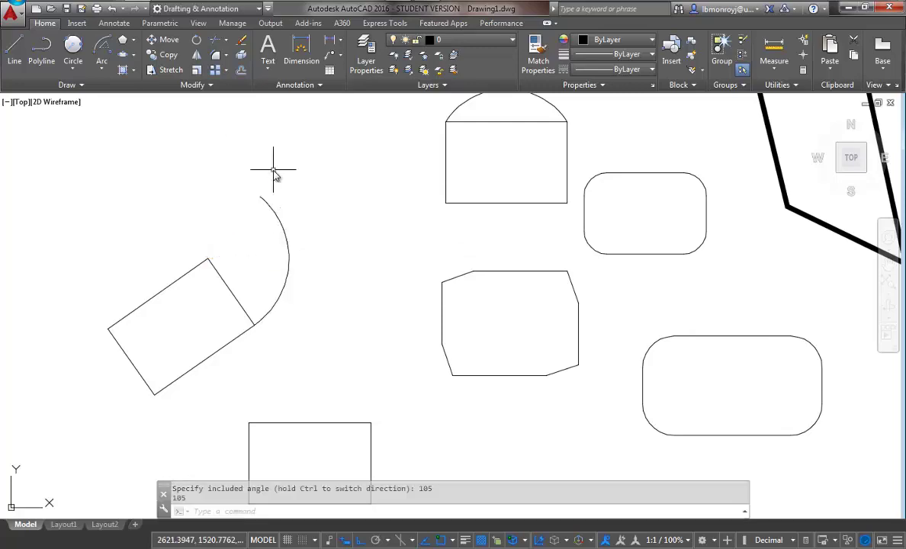
# - Select the arc on the rotated rectangle to inspect its grips, and clear the selection
pyautogui.click(287, 254)
pyautogui.moveTo(260, 198)
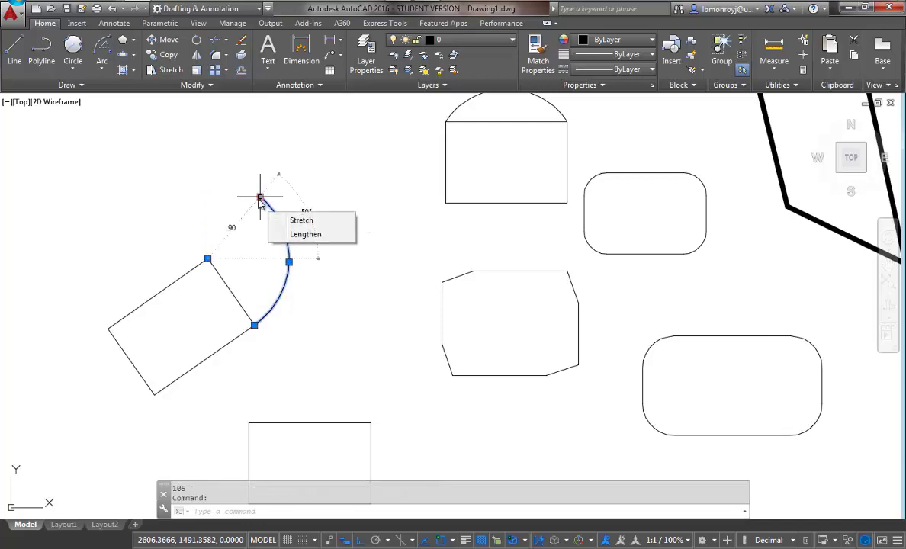
pyautogui.press('Escape')
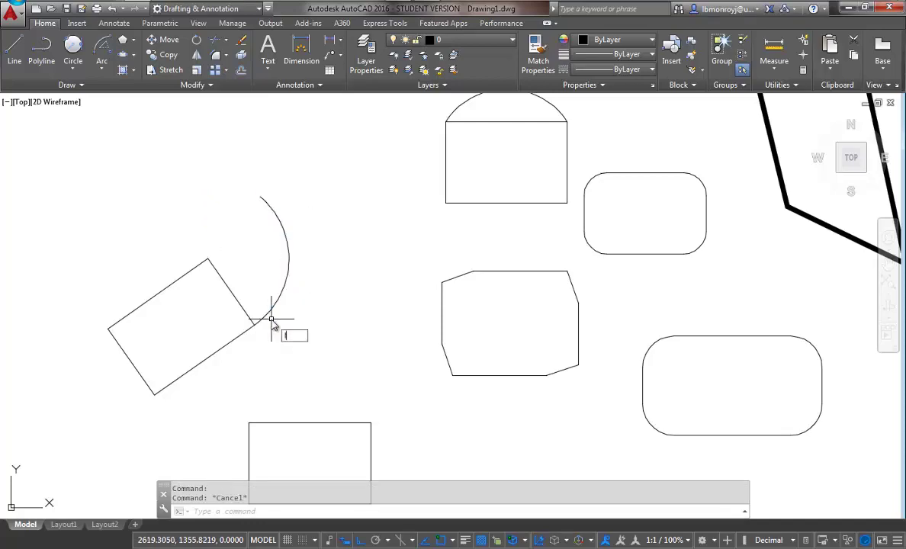
# - Draw a line from the rotated rectangle's top corner to the upper endpoint of the attached arc
pyautogui.write('L')
pyautogui.press('Return')
pyautogui.click(206, 259)
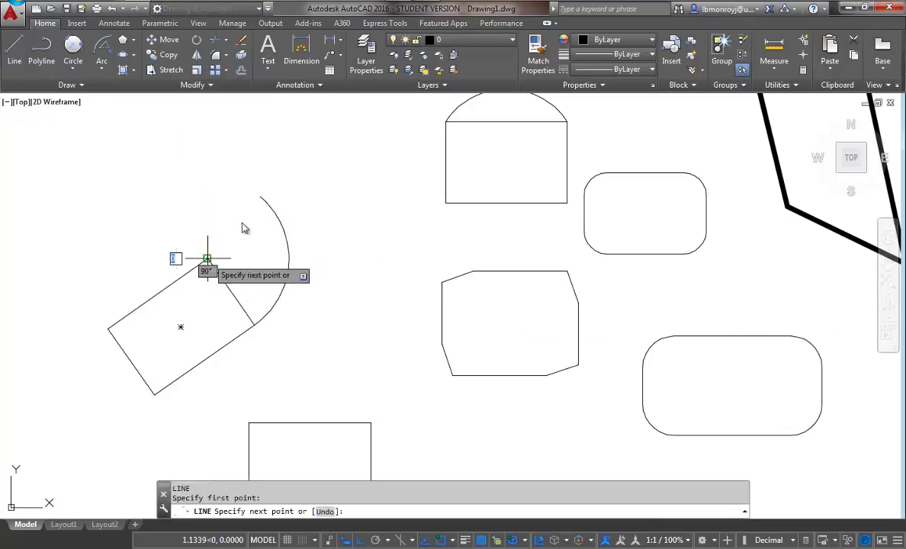
pyautogui.press('Escape')
# - Add an angular dimension between the rotated rectangle's short edge and the new line, placed inside the arc, and check it up close
pyautogui.write('DIMANG')
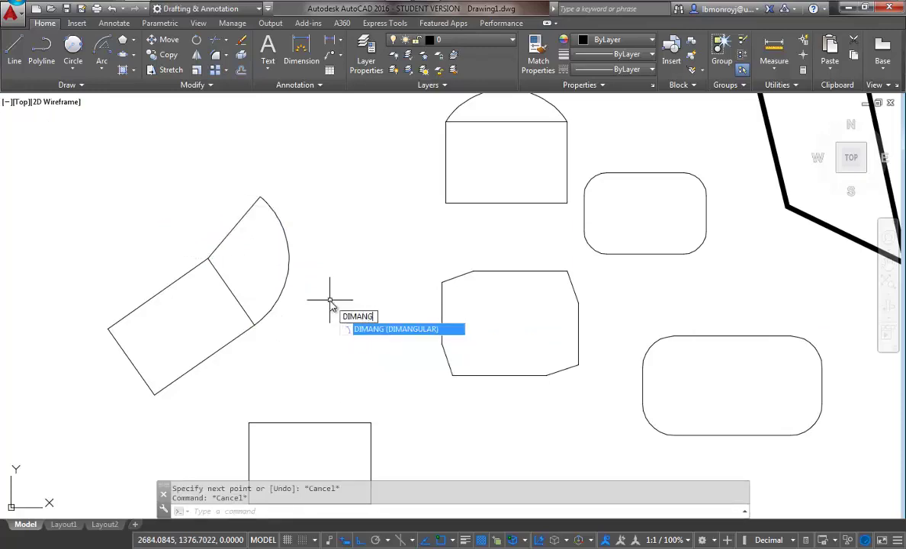
pyautogui.press('Return')
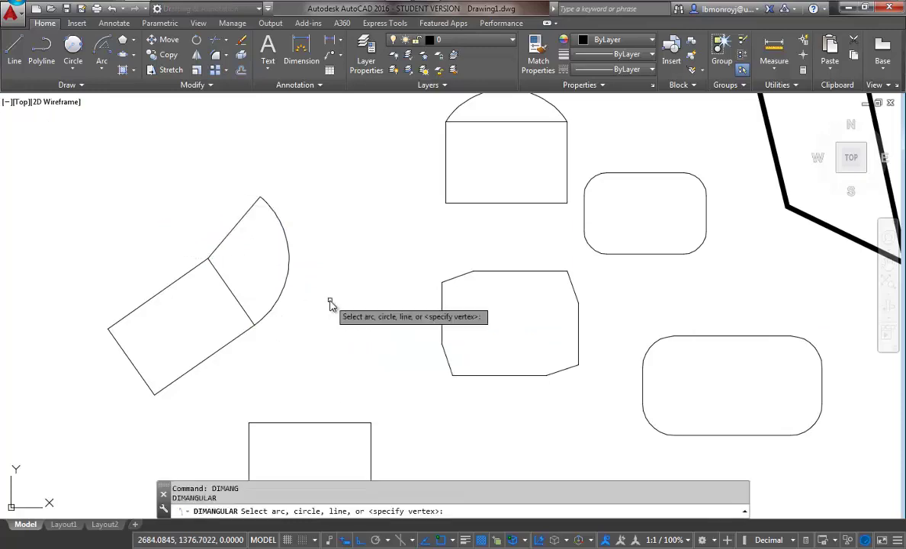
pyautogui.click(236, 298)
pyautogui.click(229, 235)
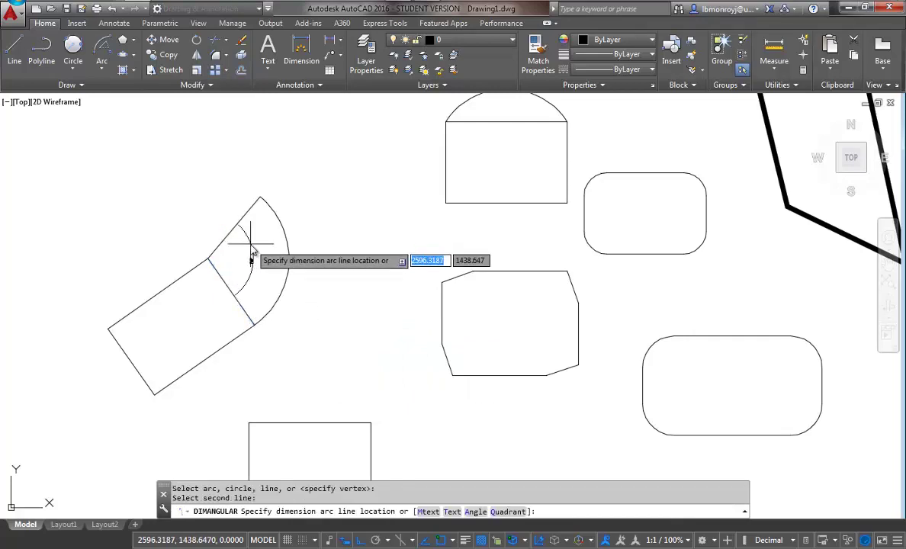
pyautogui.click(253, 258)
pyautogui.scroll(4, 254, 268)
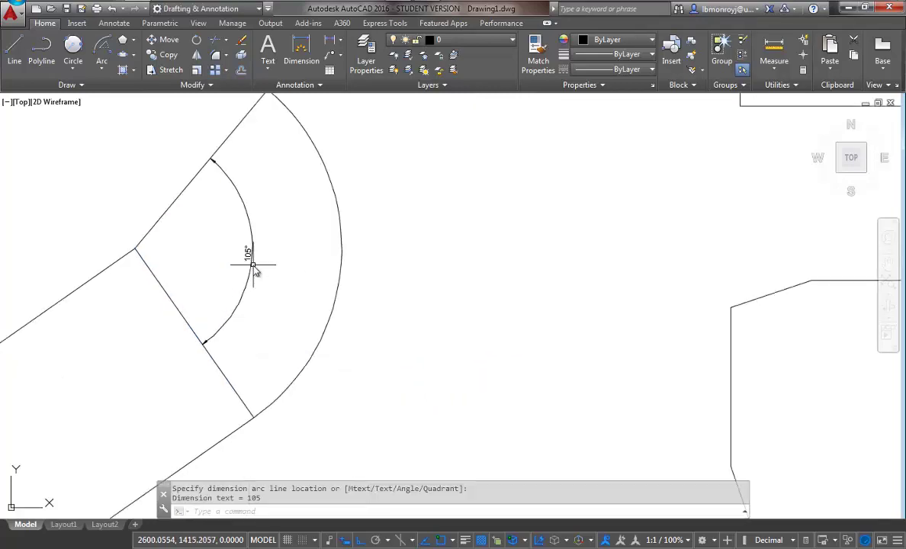
pyautogui.scroll(-3, 388, 279)
pyautogui.scroll(2, 398, 284)
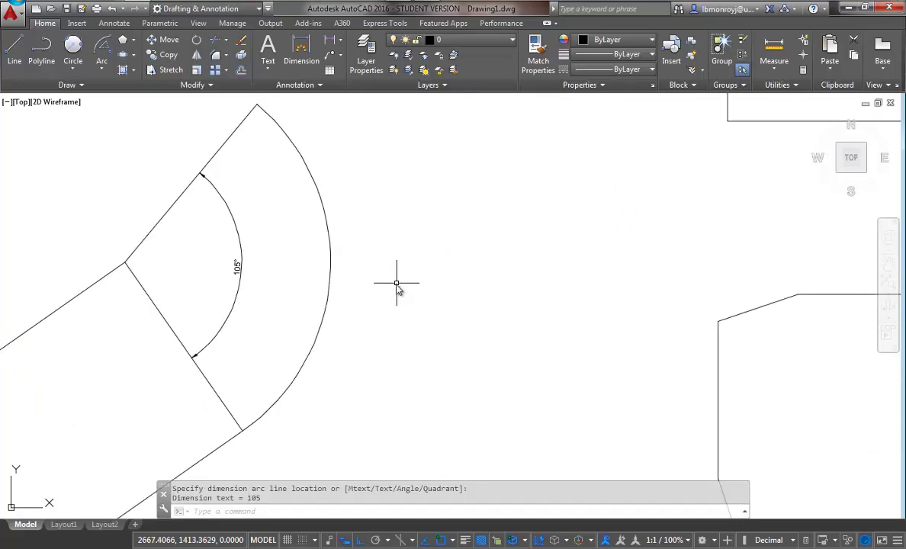
pyautogui.scroll(-3, 400, 294)
pyautogui.moveTo(402, 297); pyautogui.dragTo(372, 218, button='middle')
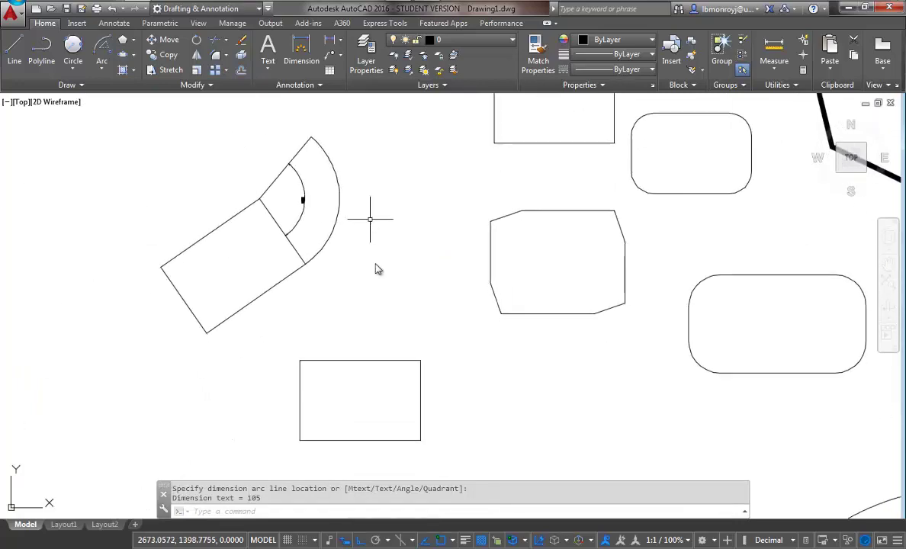
# - With Ortho off, draw a Start, Center, Length arc around the smaller rounded rectangle's center, from its top edge's left end, with the chord reaching its bottom edge's right end
pyautogui.click(419, 371)
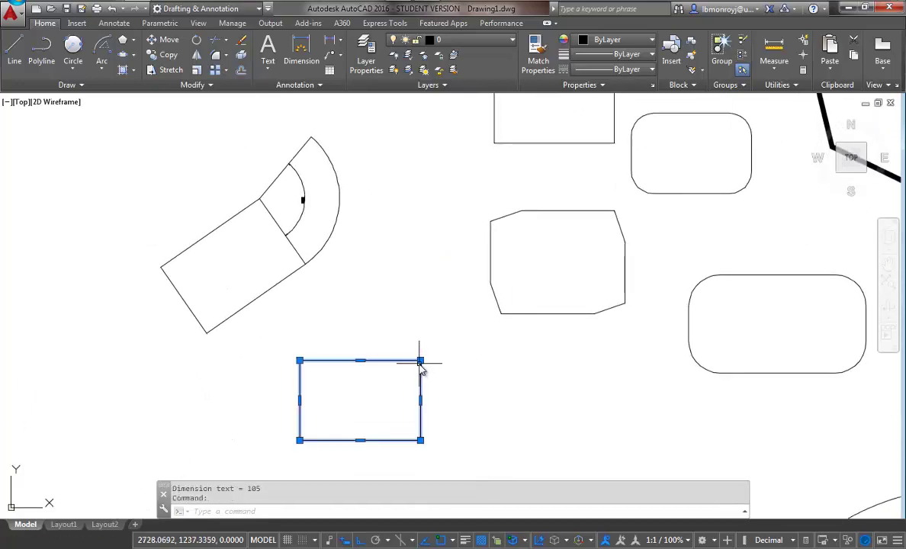
pyautogui.press('Escape')
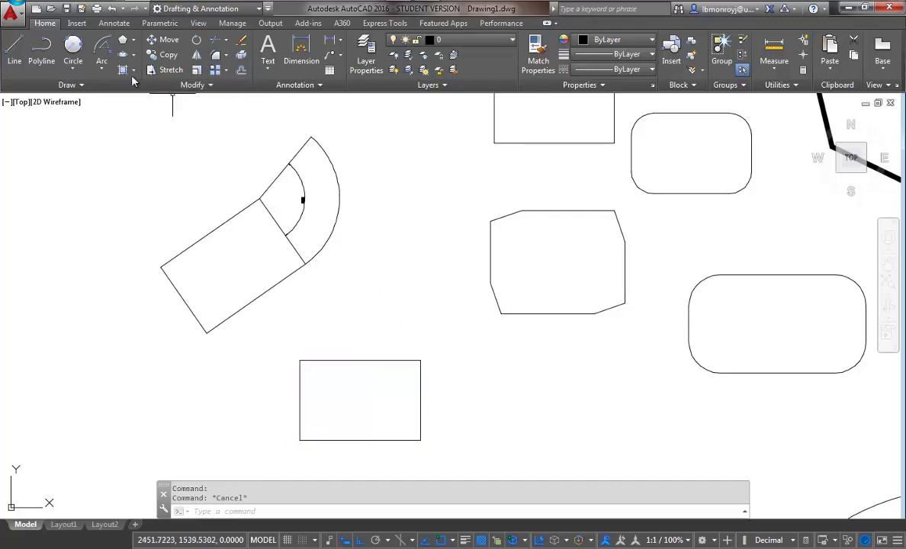
pyautogui.click(102, 69)
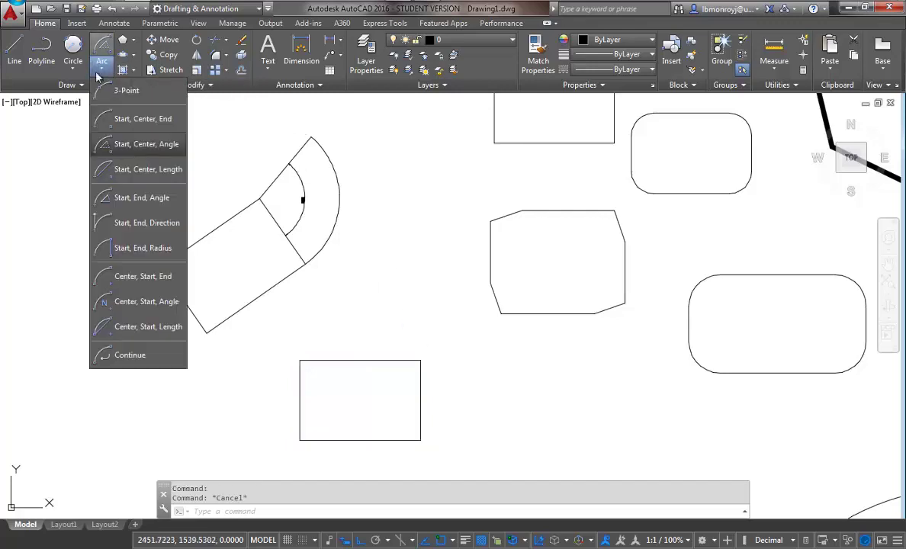
pyautogui.click(142, 172)
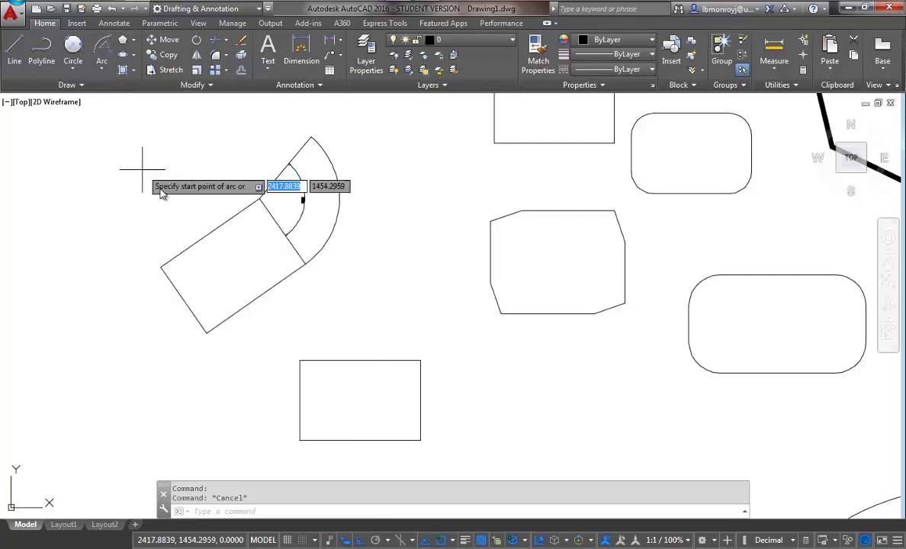
pyautogui.moveTo(721, 162)
pyautogui.mouseDown(button='middle')
pyautogui.moveTo(706, 227)
pyautogui.moveTo(651, 261)
pyautogui.mouseUp(button='middle')
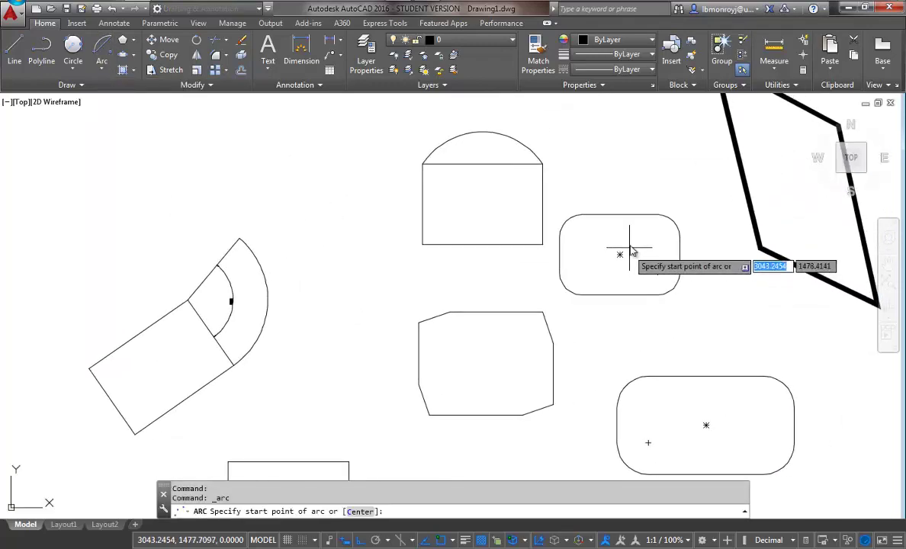
pyautogui.click(581, 216)
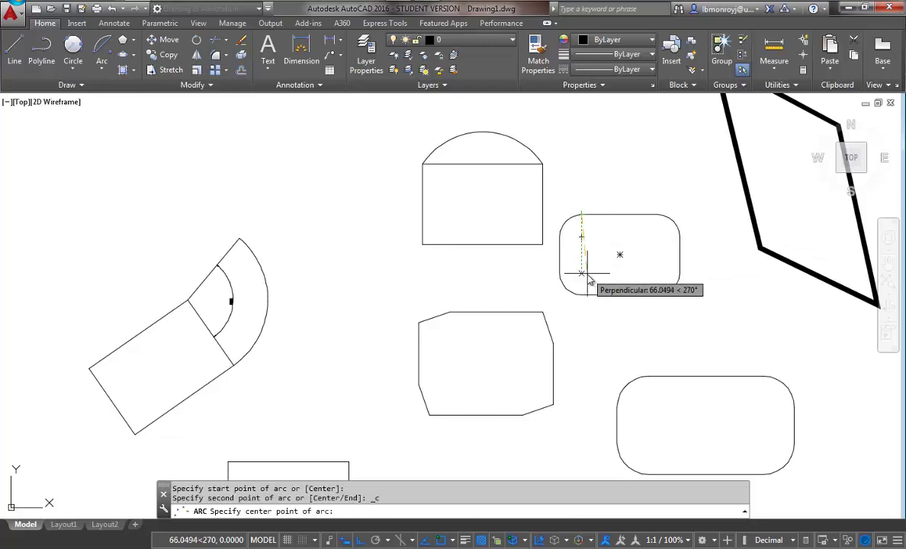
pyautogui.click(619, 255)
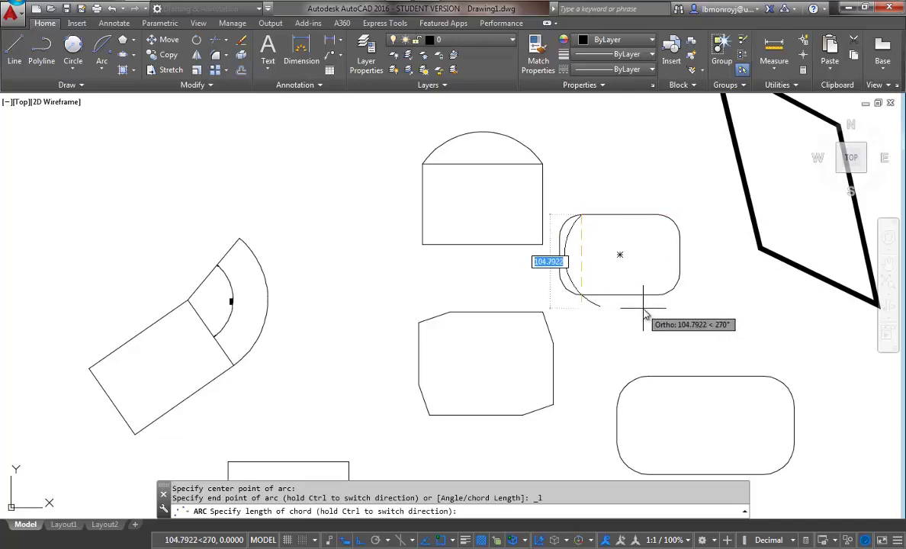
pyautogui.press('F8')
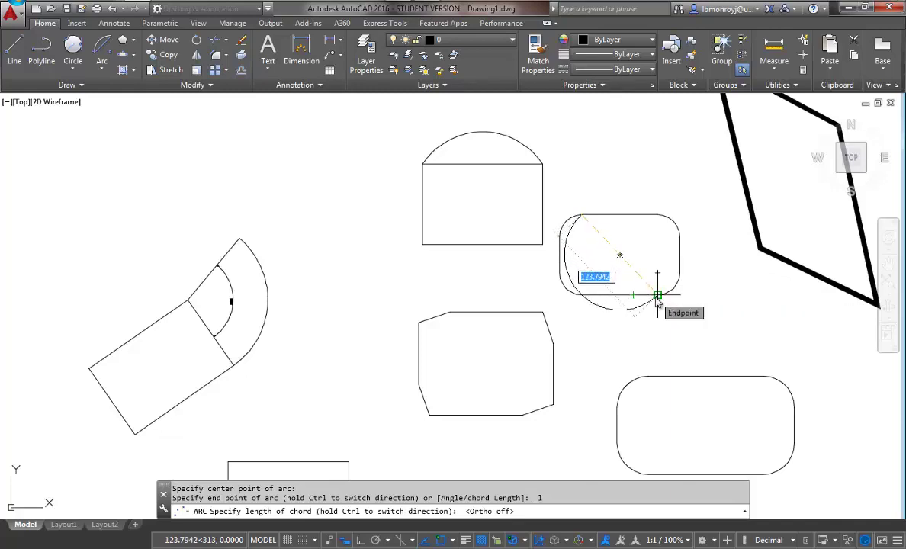
pyautogui.click(657, 295)
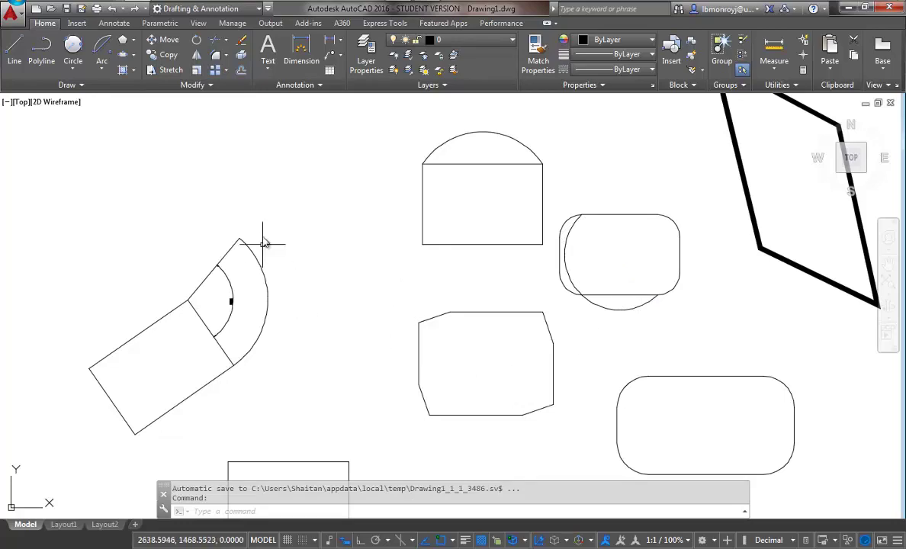
pyautogui.click(104, 67)
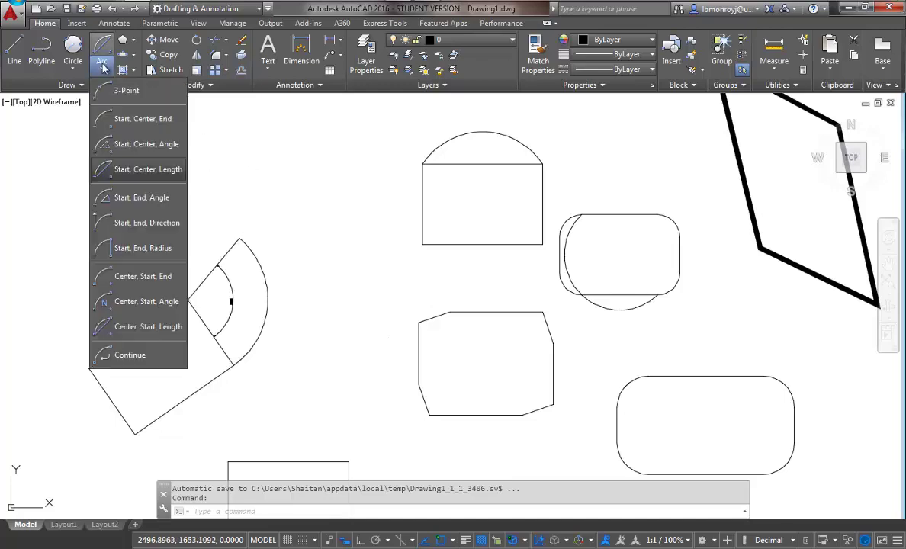
pyautogui.click(141, 223)
pyautogui.moveTo(482, 347); pyautogui.dragTo(470, 180, button='middle')
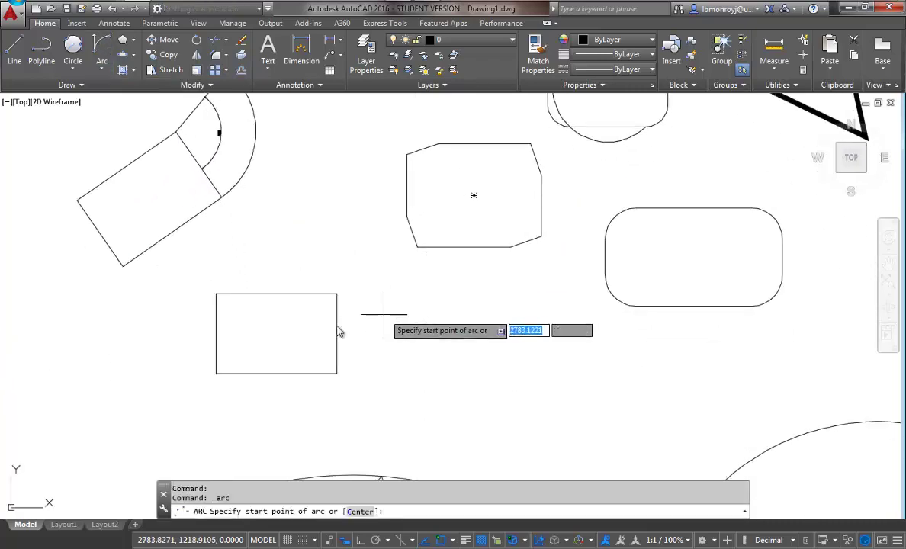
pyautogui.click(336, 374)
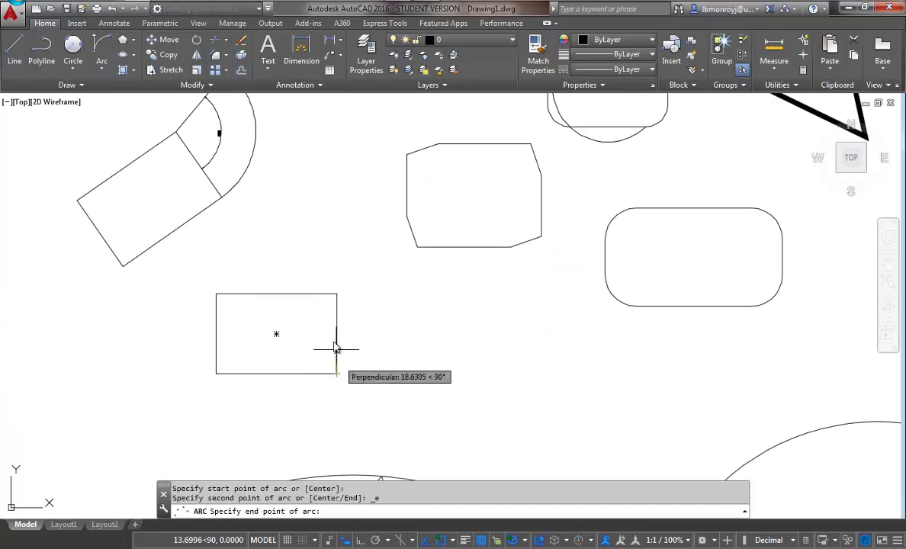
pyautogui.click(337, 293)
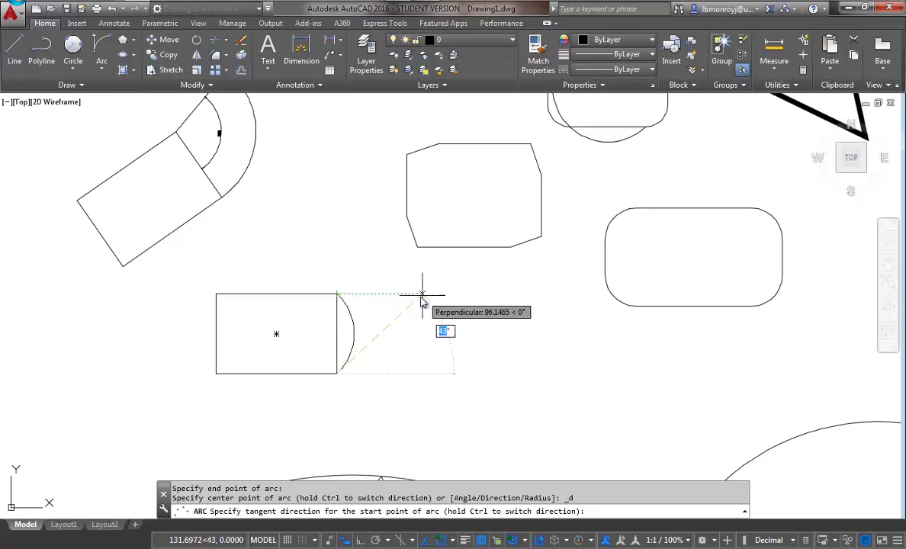
pyautogui.press('Escape')
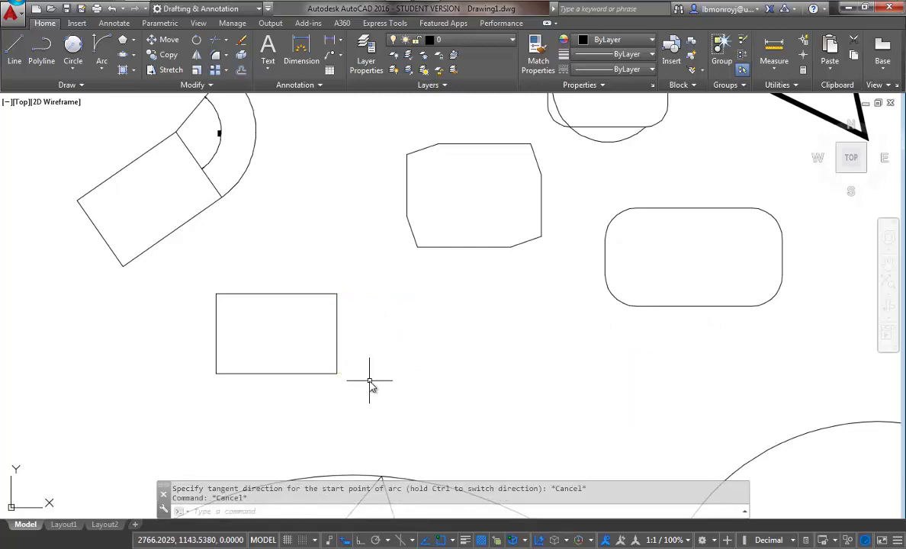
# - Draw two separate slanted lines beside the plain rectangle, one rising and one descending, converging toward each other
pyautogui.write('l')
pyautogui.press('Return')
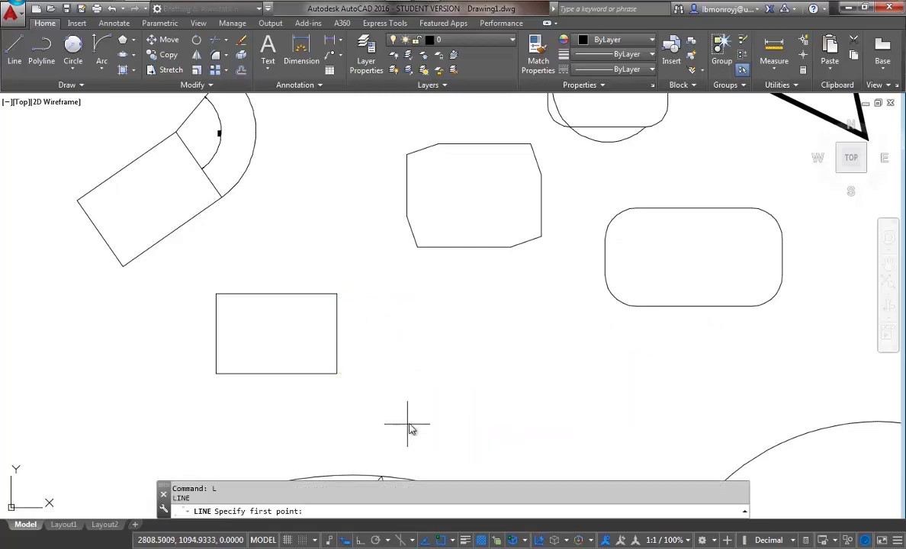
pyautogui.click(407, 423)
pyautogui.press('Return')
pyautogui.press('Return')
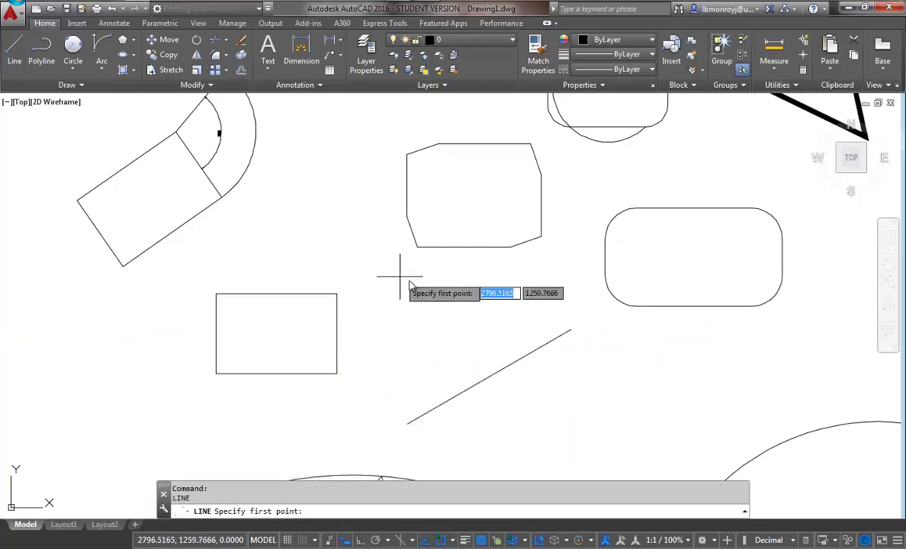
pyautogui.click(437, 287)
pyautogui.click(537, 329)
pyautogui.press('Escape')
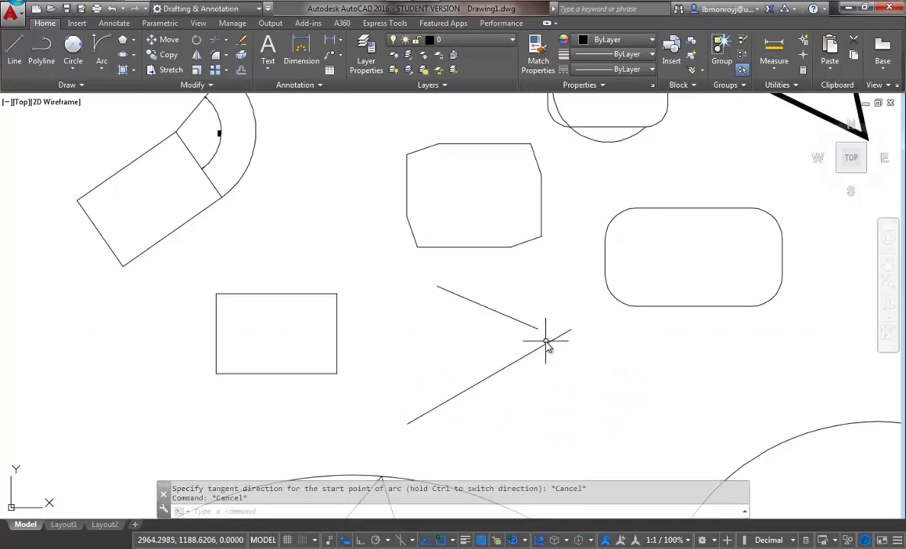
# - Shorten the lower slanted line by moving its upper endpoint back along the line, and clear the selection
pyautogui.click(547, 343)
pyautogui.click(571, 329)
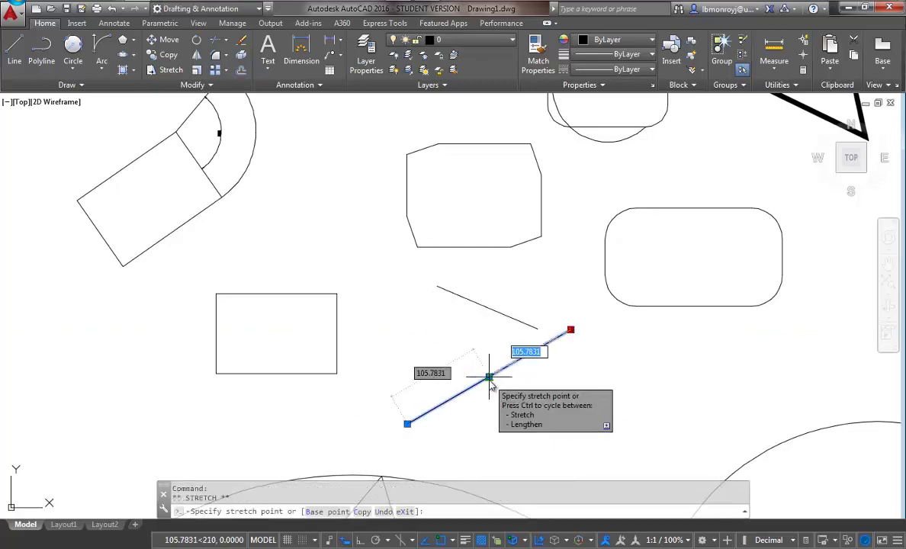
pyautogui.click(523, 358)
pyautogui.press('Escape')
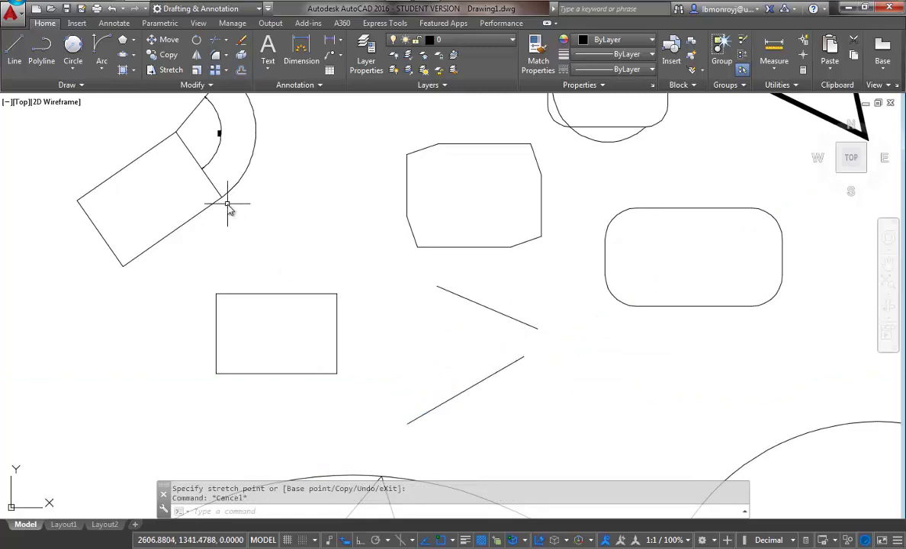
# - Draw a Start, End, Direction arc from the lower line's upper end to the upper line's near end, tangent to the lower line
pyautogui.click(102, 50)
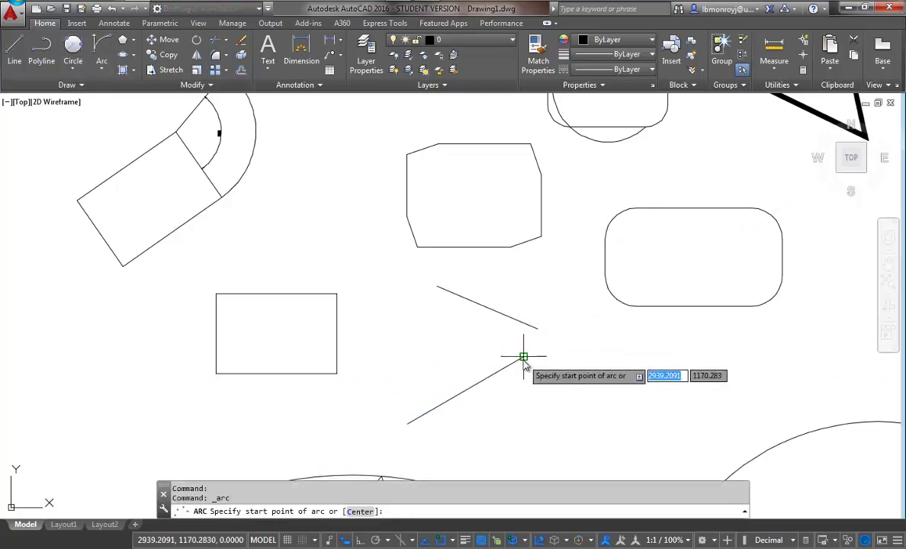
pyautogui.click(523, 357)
pyautogui.click(538, 330)
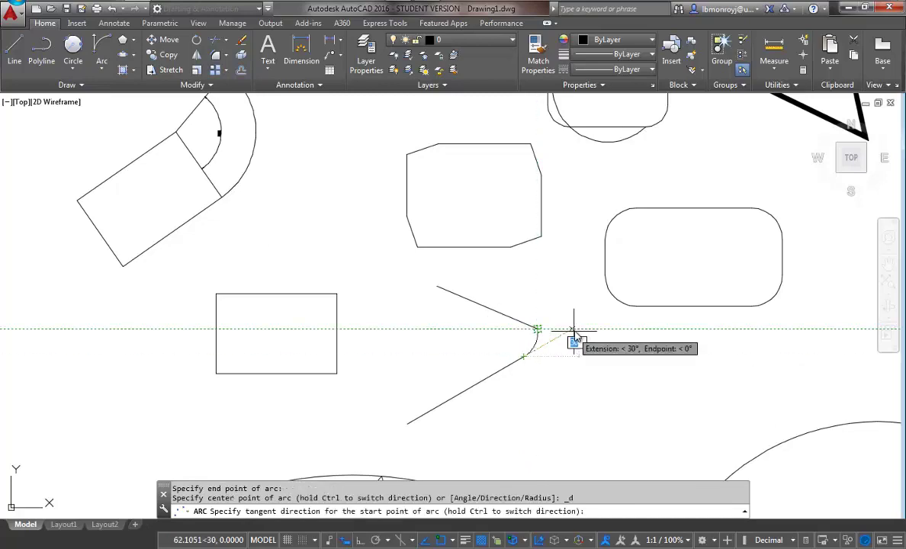
pyautogui.click(577, 332)
pyautogui.press('Escape')
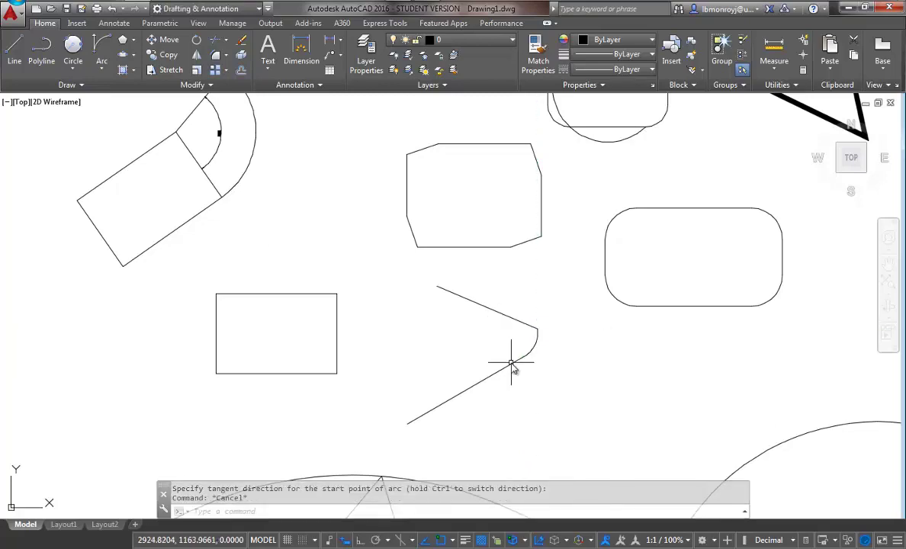
# - Select the connecting arc and the lower line to inspect their tangency up close, and clear the selection
pyautogui.scroll(-3, 512, 367)
pyautogui.scroll(6, 522, 363)
pyautogui.click(549, 348)
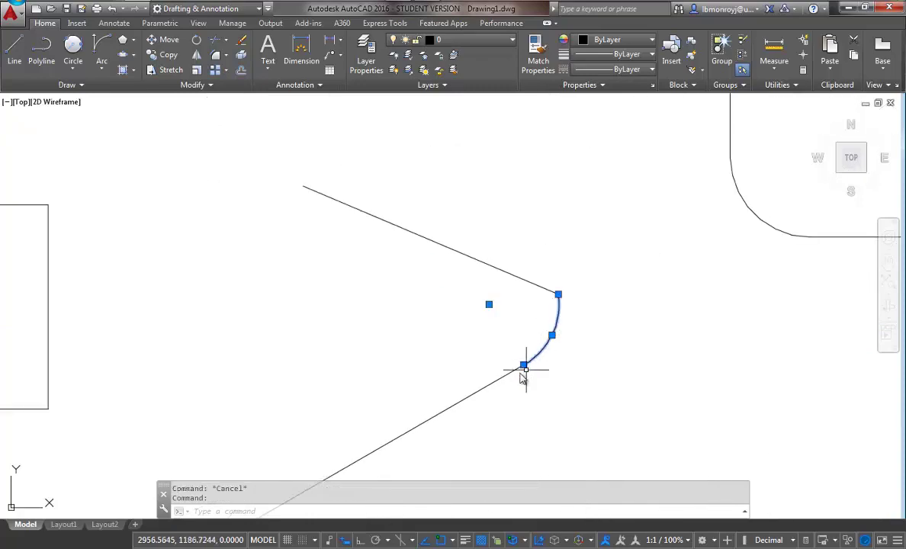
pyautogui.click(502, 375)
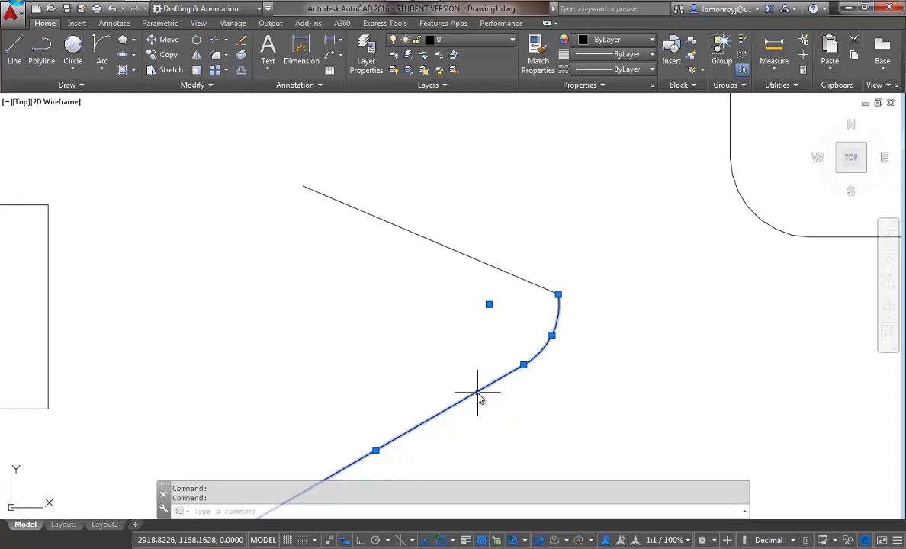
pyautogui.press('Escape')
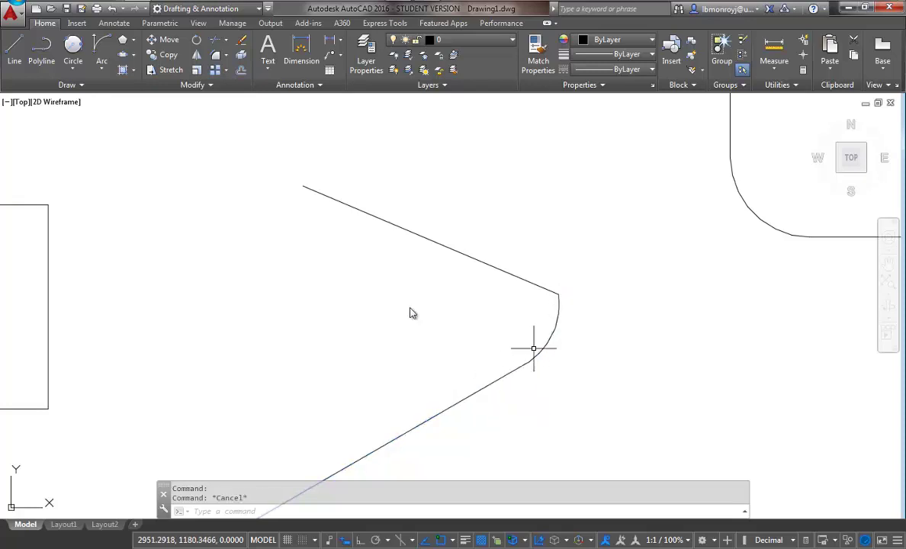
# - Draw a Start, End, Radius arc from the plain rectangle's lower-right corner to its upper-left corner with radius 105, and select it to inspect its grips
pyautogui.click(102, 70)
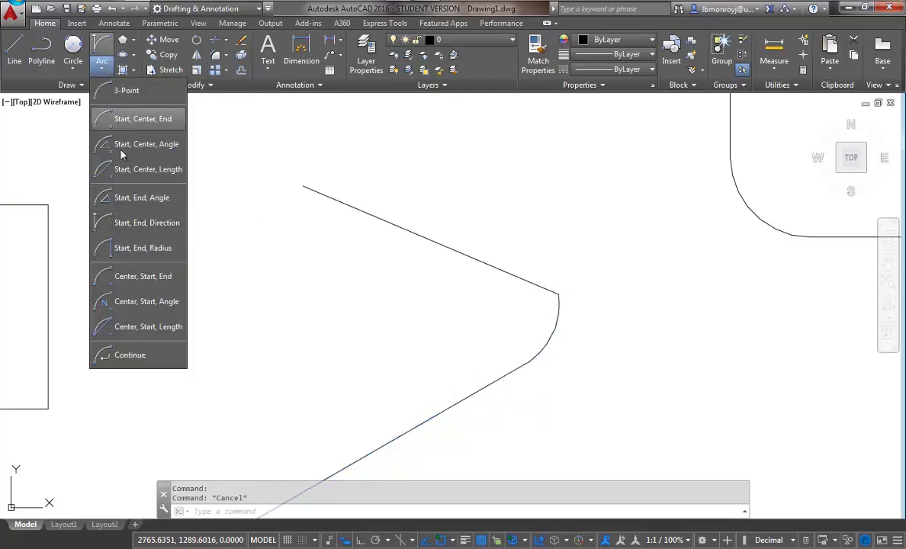
pyautogui.click(131, 248)
pyautogui.scroll(-6, 170, 319)
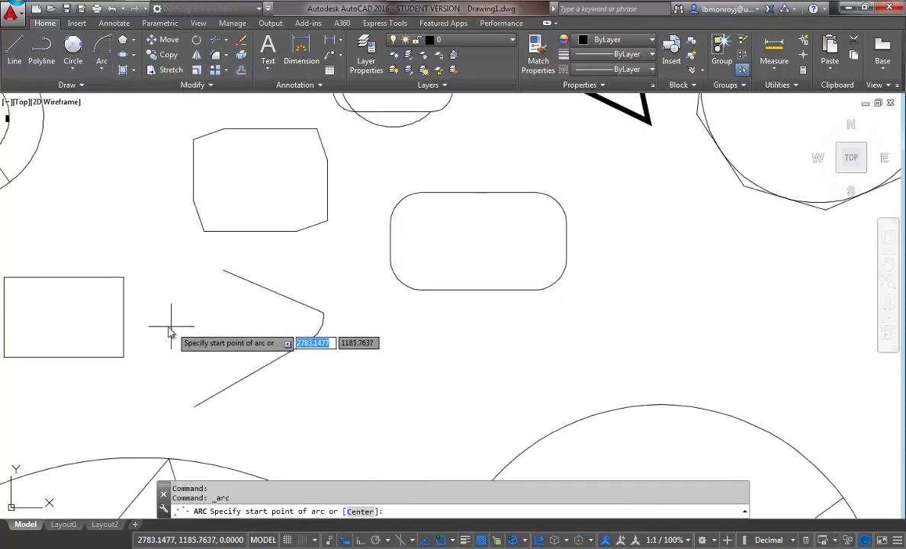
pyautogui.moveTo(162, 319); pyautogui.dragTo(337, 336, button='middle')
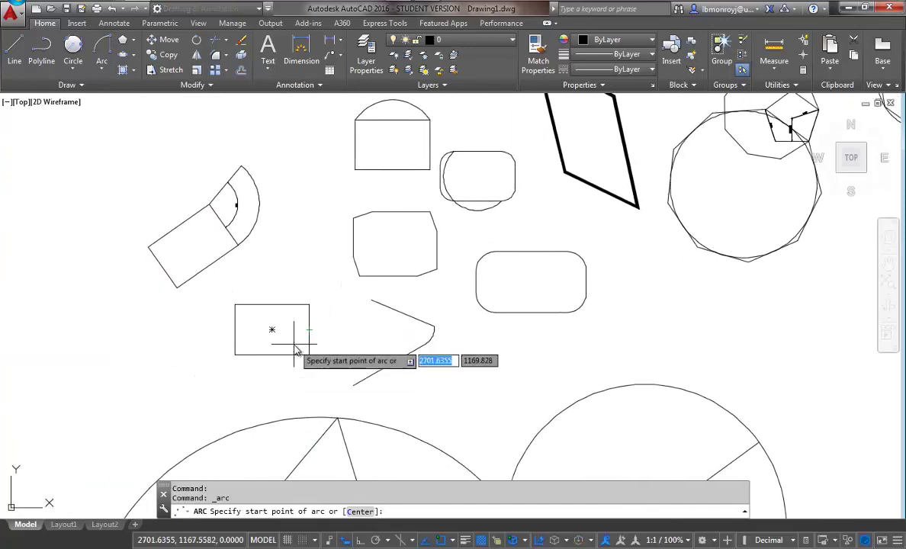
pyautogui.click(309, 355)
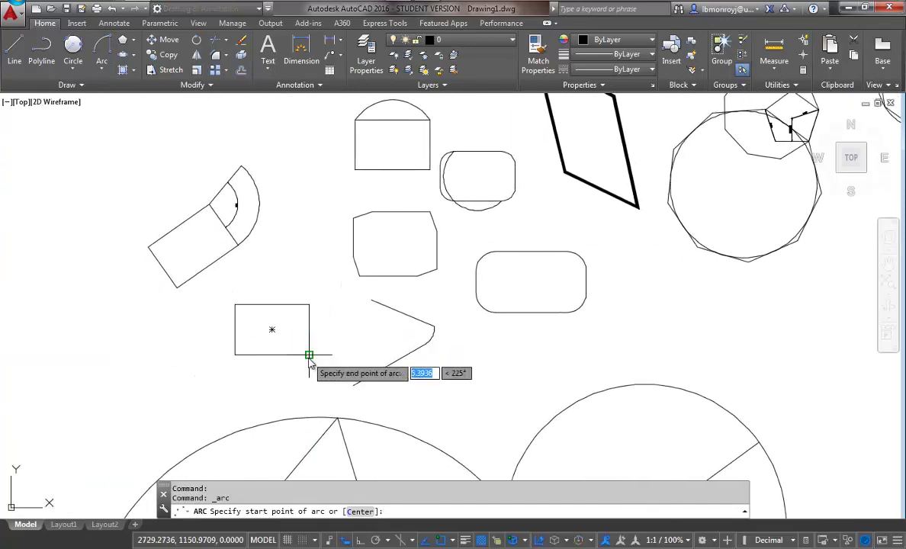
pyautogui.click(235, 305)
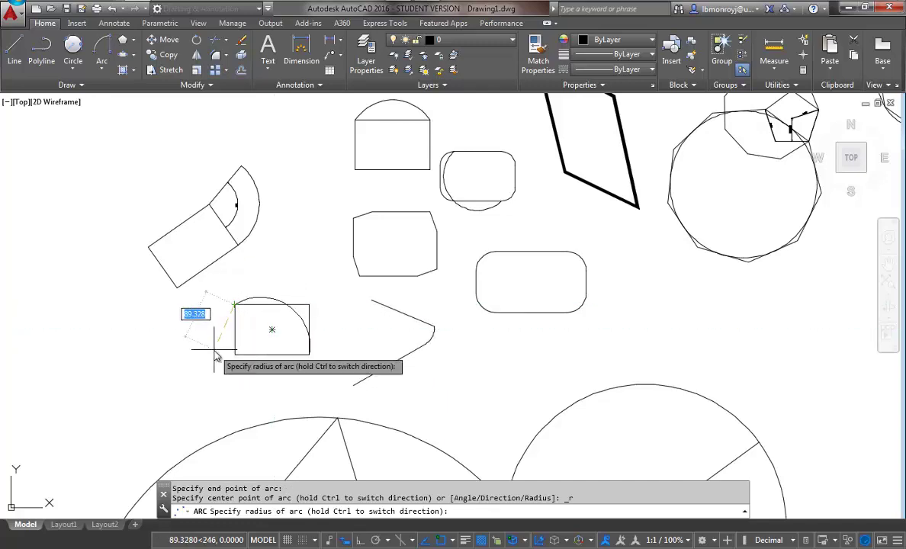
pyautogui.write('10')
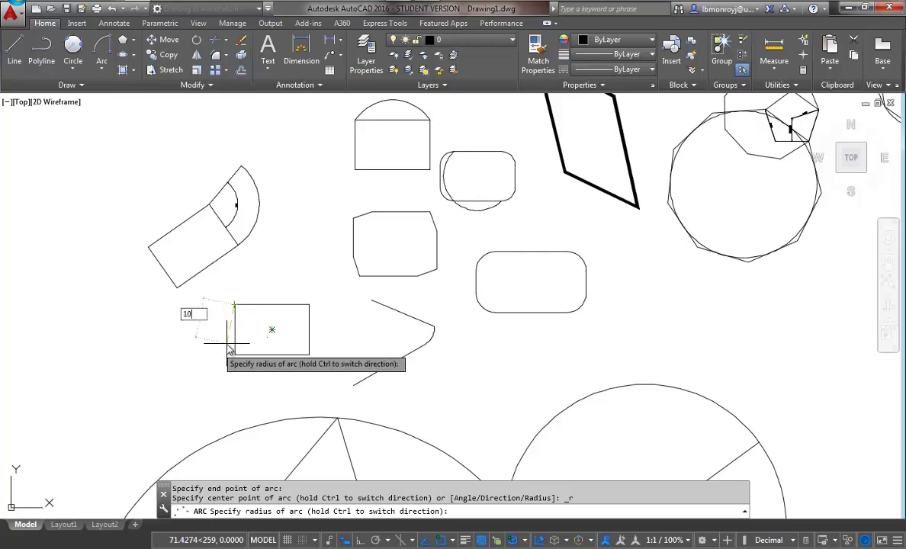
pyautogui.write('5')
pyautogui.press('Return')
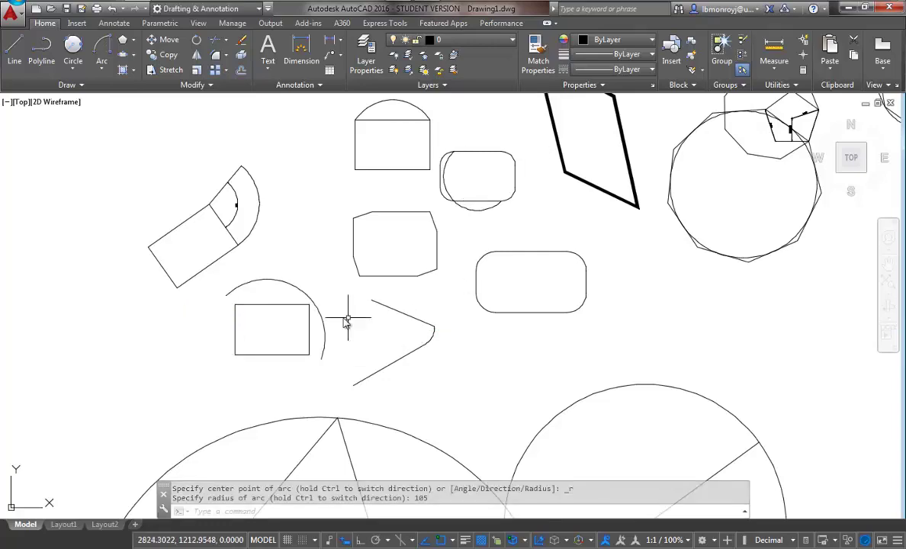
pyautogui.click(321, 312)
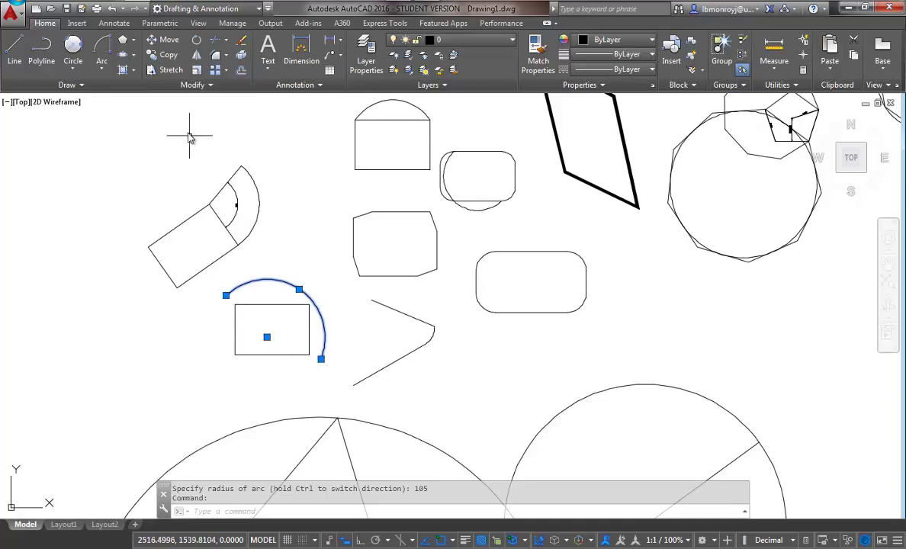
# - Draw a Center, Start, End arc along the triangle's inscribed circle between its two upper tangent points, and delete the circle
pyautogui.click(102, 69)
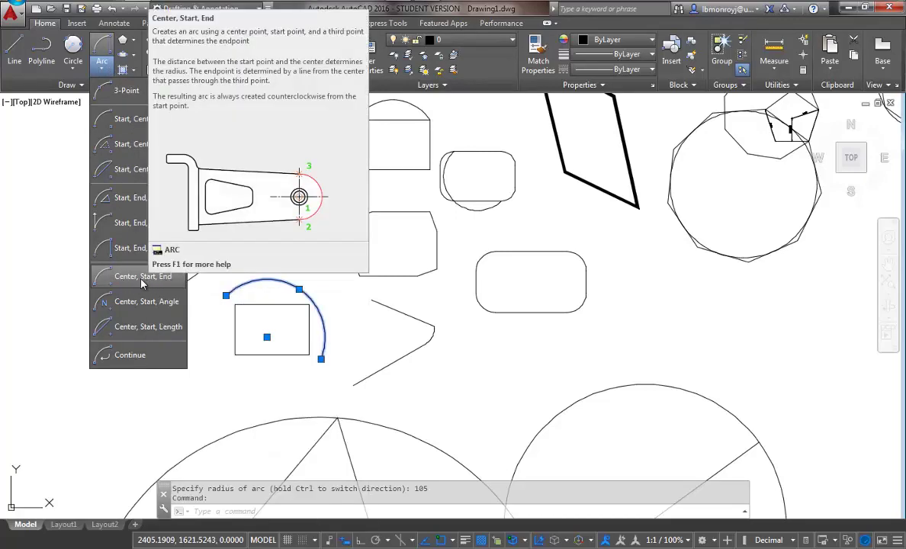
pyautogui.click(142, 278)
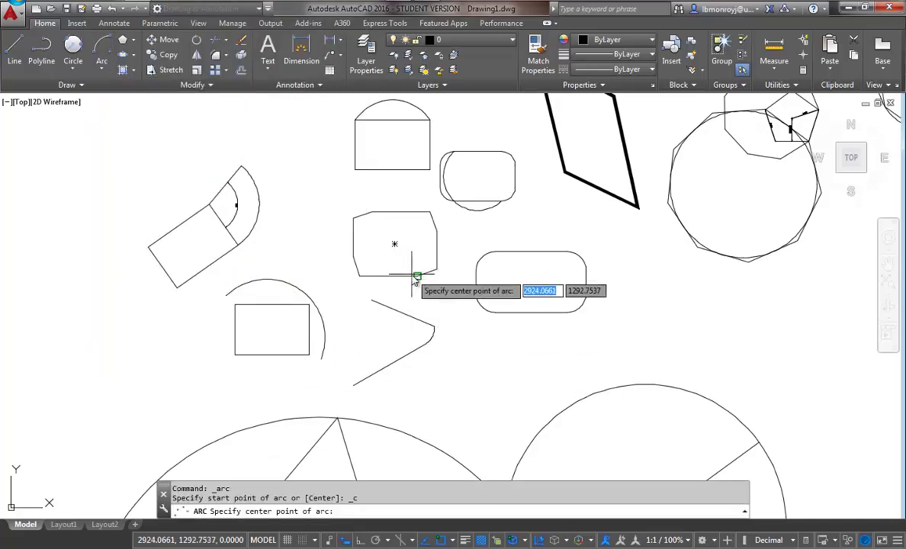
pyautogui.scroll(5, 606, 384)
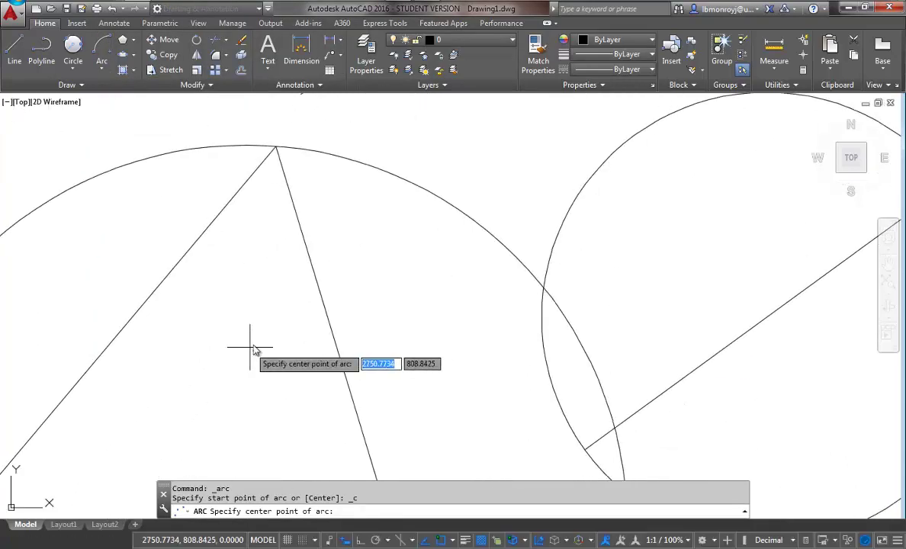
pyautogui.scroll(-4, 532, 229)
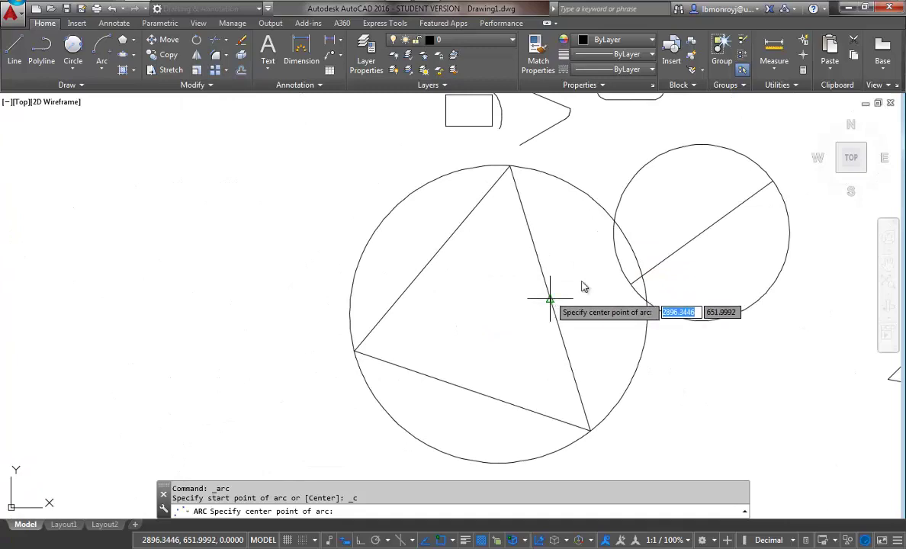
pyautogui.scroll(-3, 610, 282)
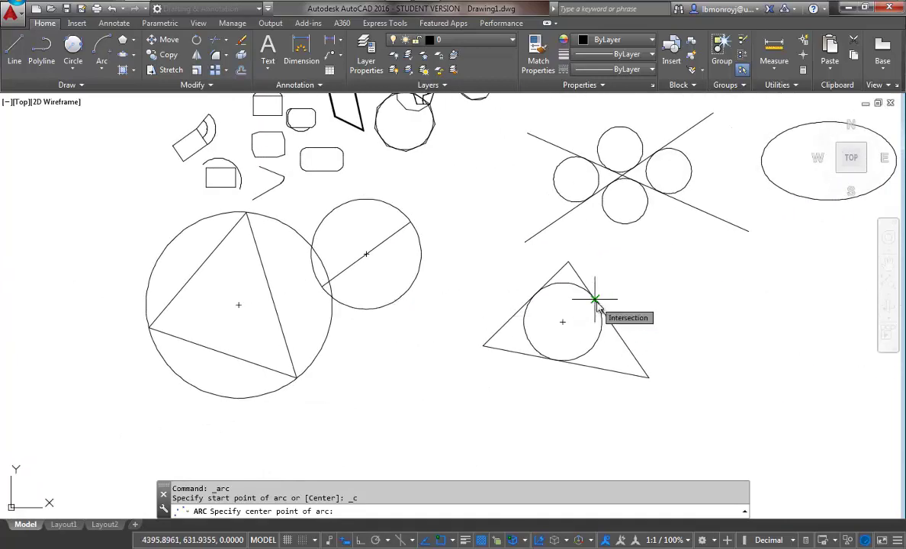
pyautogui.click(562, 321)
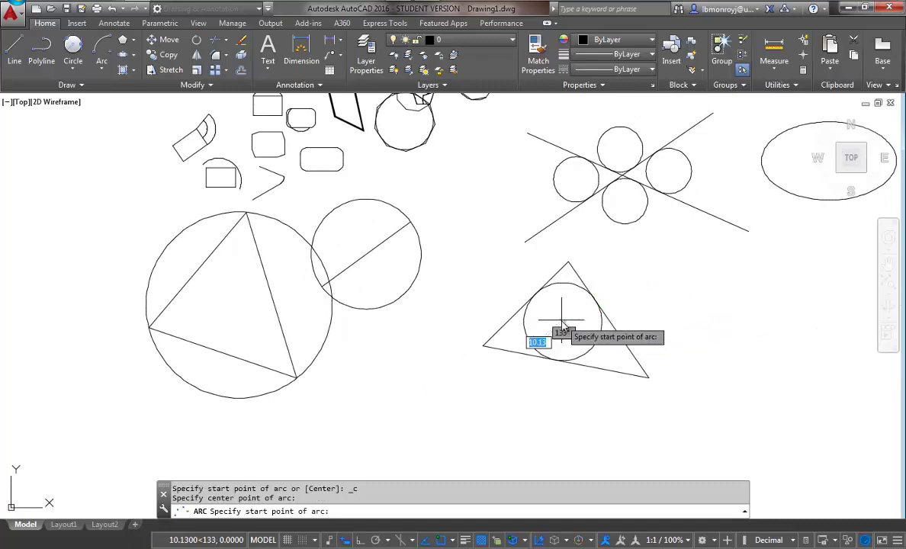
pyautogui.click(595, 300)
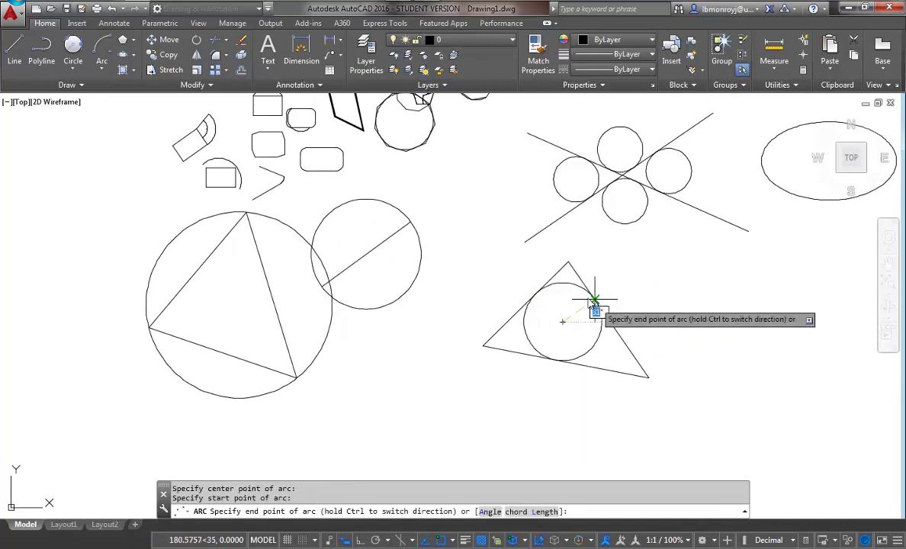
pyautogui.click(536, 297)
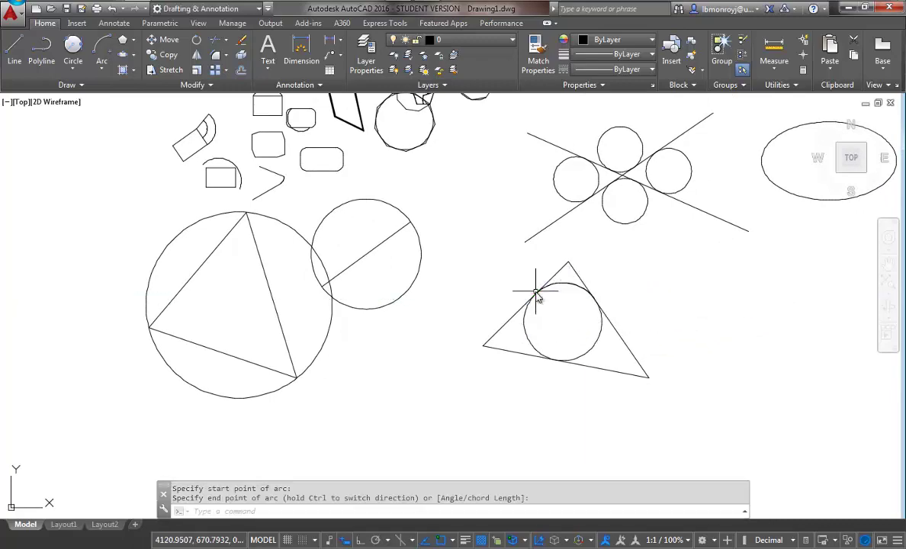
pyautogui.click(591, 352)
pyautogui.press('Delete')
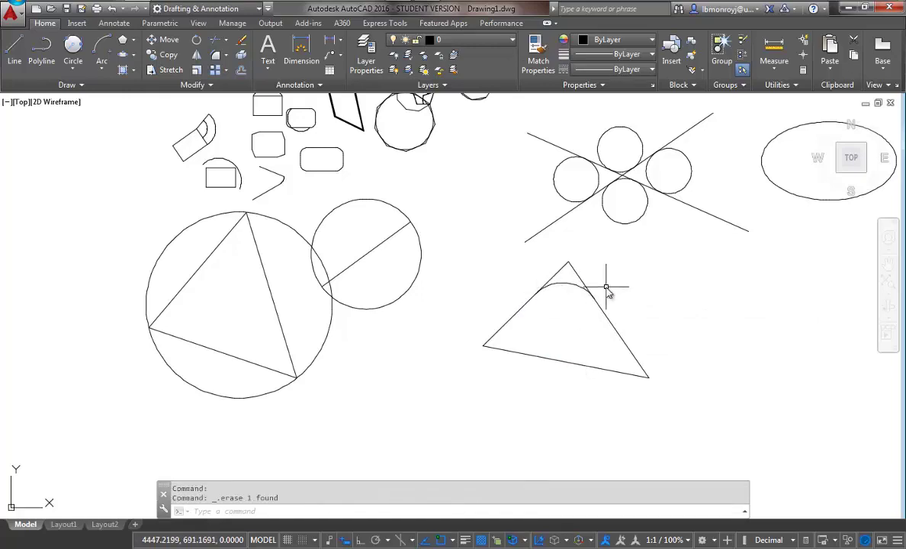
# - Draw a line about 560 units long sloping down-right from the smaller circle's bottom quadrant, and a separate shallow line below, ending directly under its lower end
pyautogui.click(99, 70)
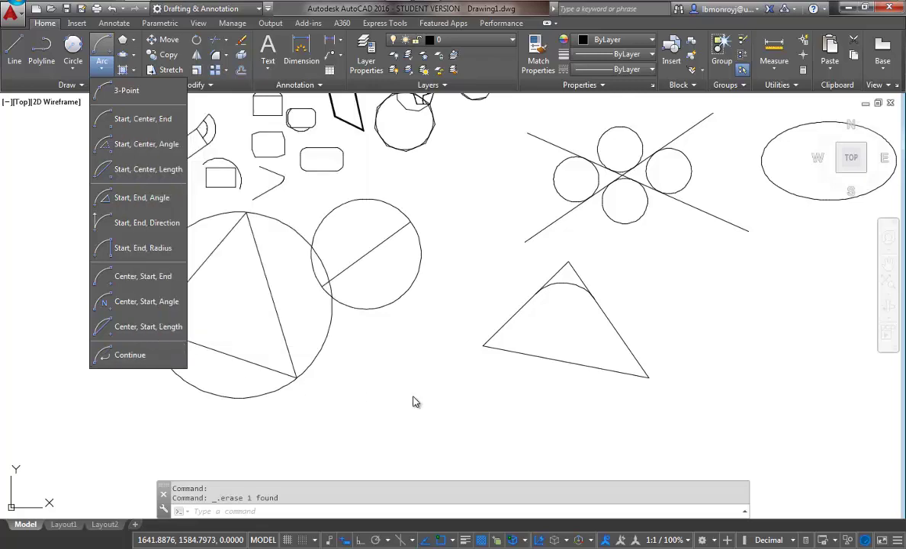
pyautogui.click(386, 369)
pyautogui.click(11, 52)
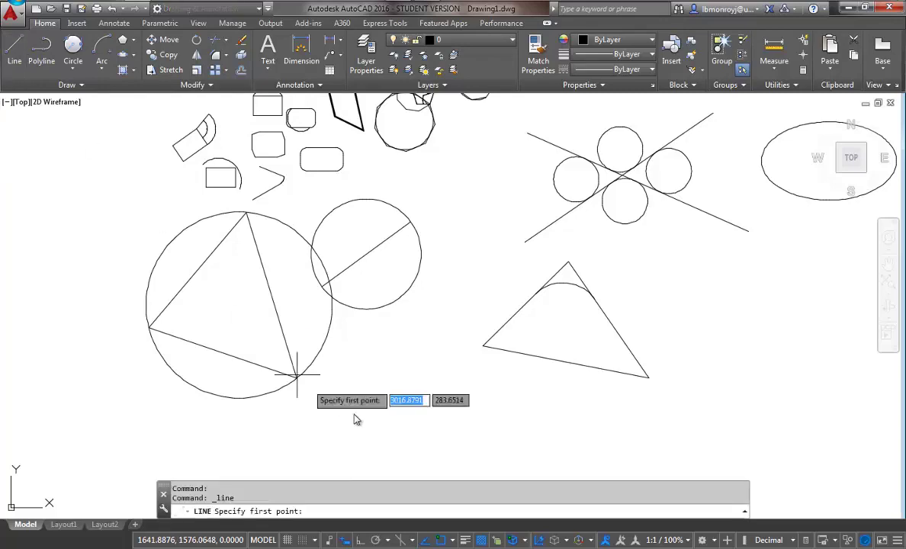
pyautogui.click(367, 309)
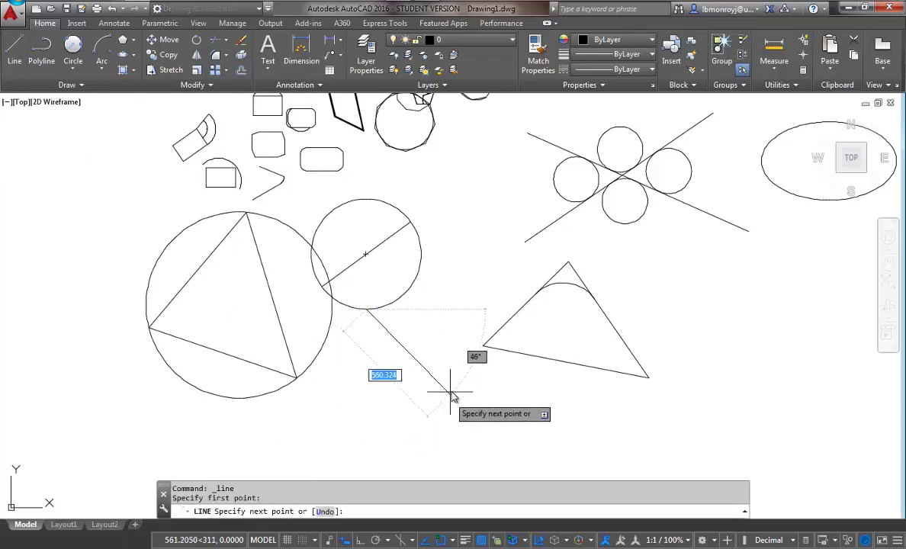
pyautogui.click(453, 390)
pyautogui.press('Return')
pyautogui.press('Return')
pyautogui.click(357, 451)
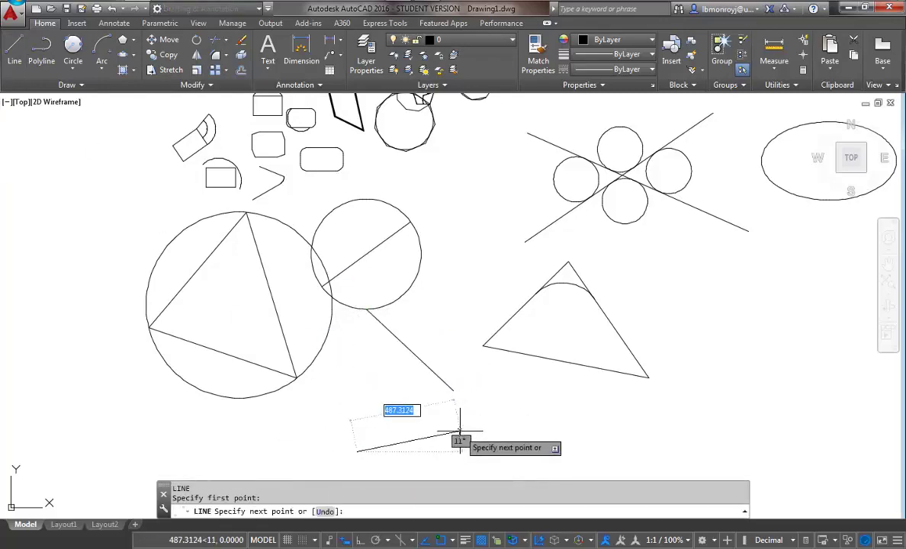
pyautogui.click(450, 435)
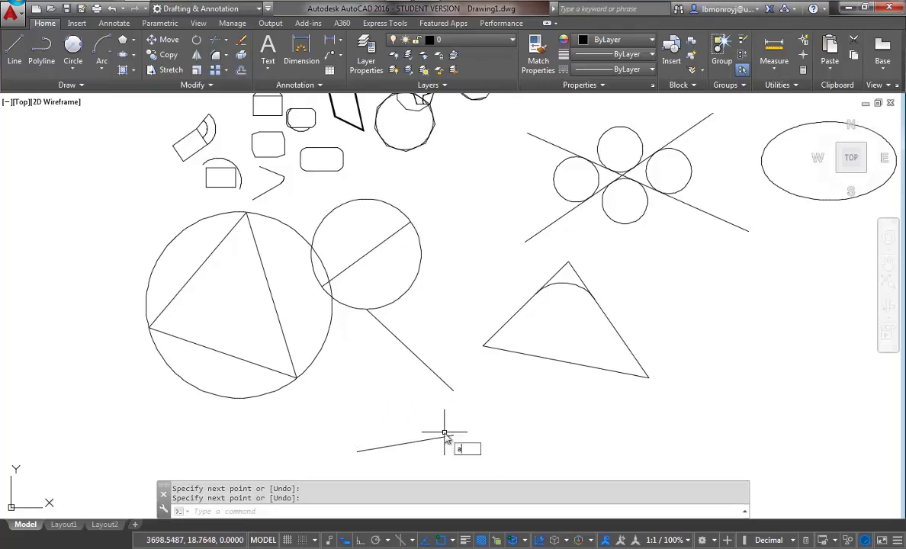
# - Draw a Continue arc tangent to the last-drawn lower line, ending at the lower end of the upper sloping line
pyautogui.press('Return')
pyautogui.press('Escape')
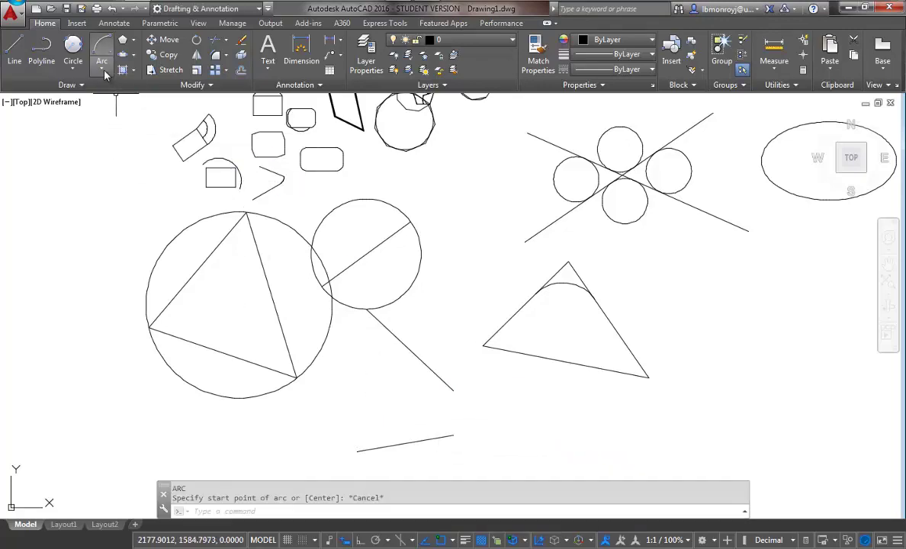
pyautogui.click(105, 74)
pyautogui.click(114, 350)
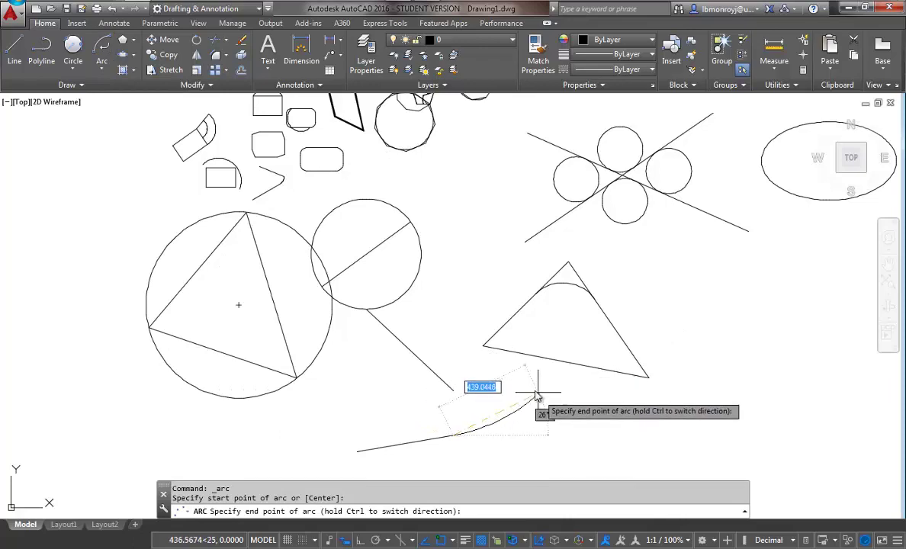
pyautogui.click(453, 392)
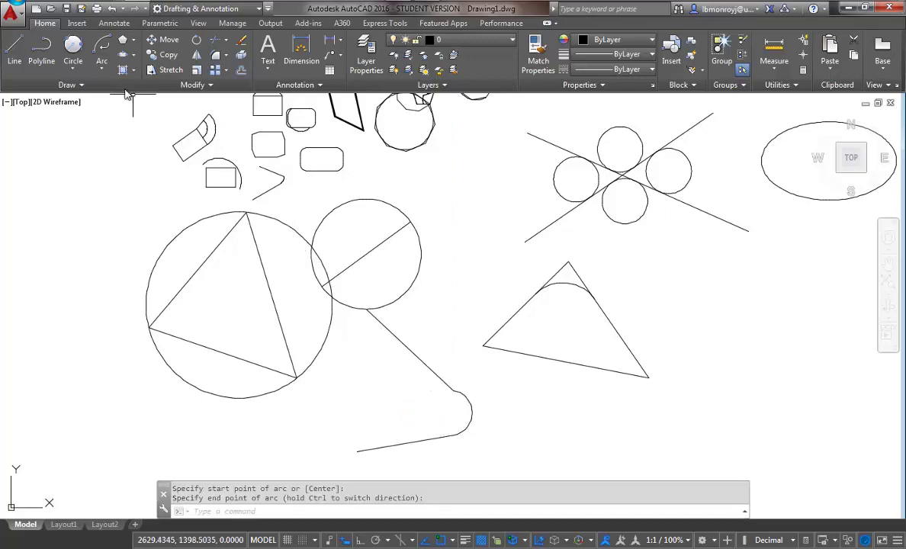
pyautogui.click(101, 66)
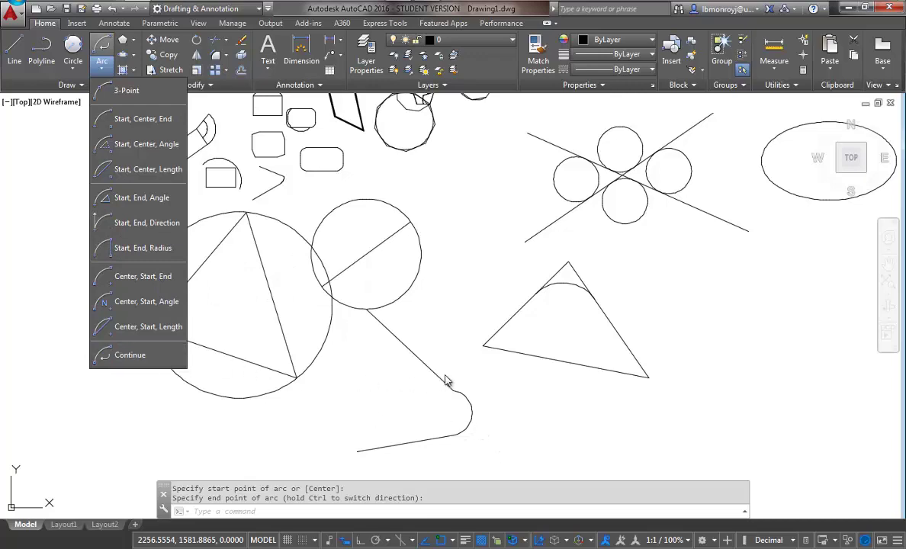
pyautogui.scroll(-3, 448, 311)
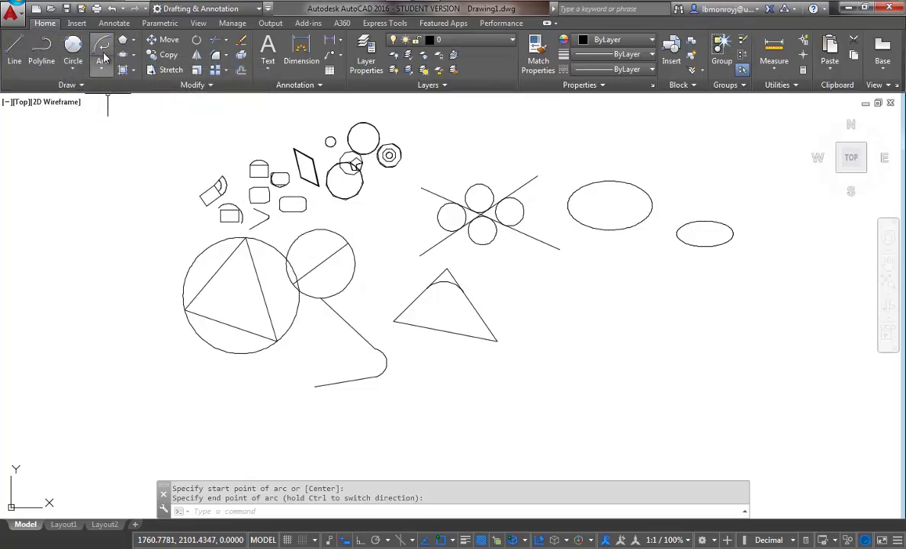
pyautogui.scroll(3, 402, 278)
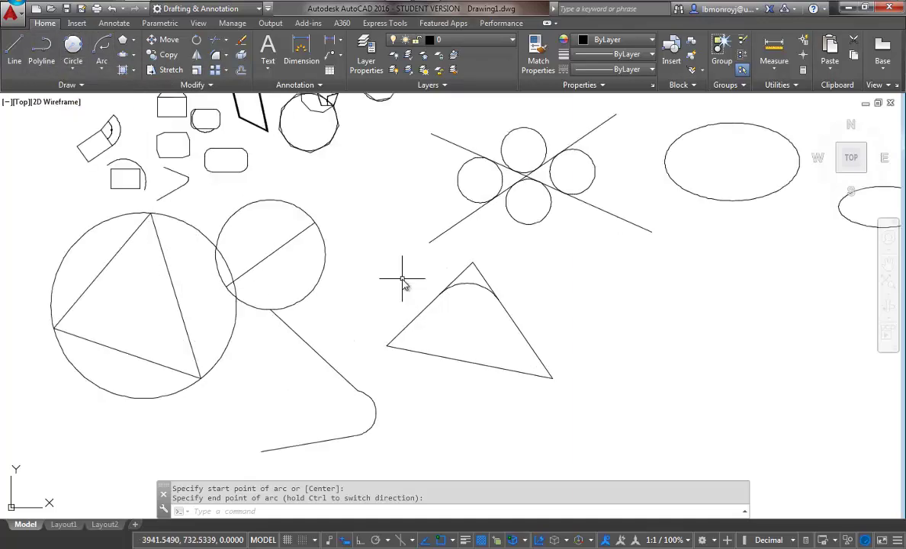
pyautogui.scroll(-2, 402, 279)
pyautogui.moveTo(402, 279); pyautogui.dragTo(284, 272, button='middle')
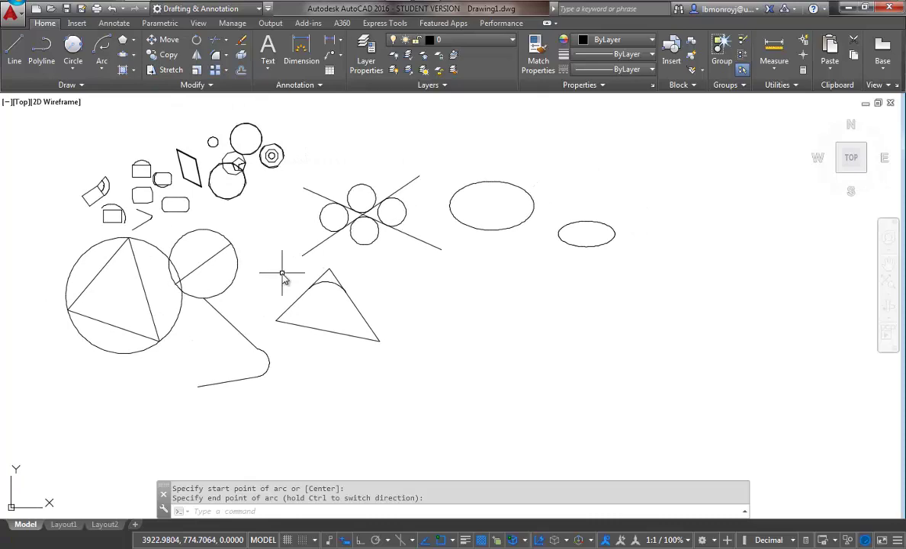